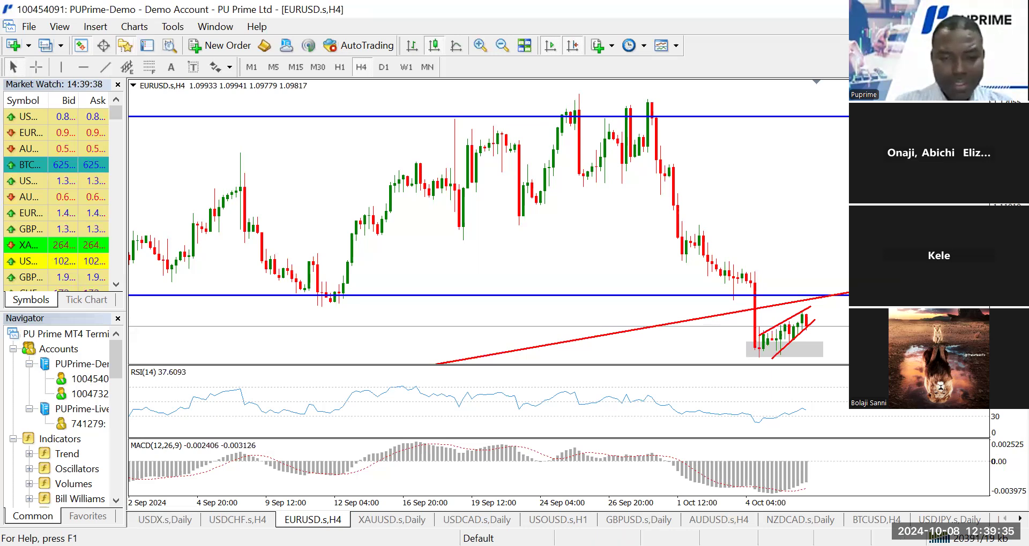
# Show the USDCHF chart on the daily timeframe and sketch an upward projection arrow from the breakout above the red trendline
pyautogui.click(238, 519)
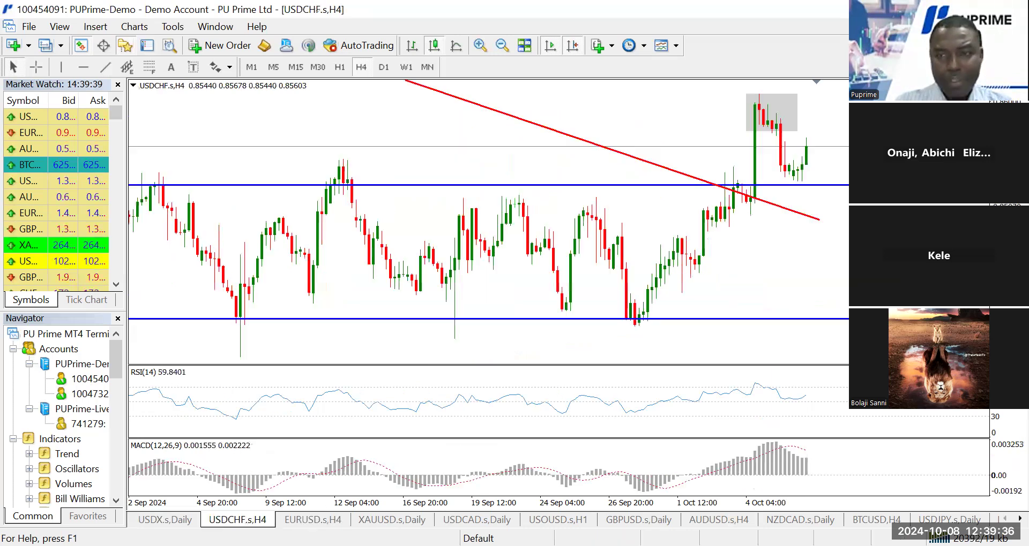
pyautogui.click(383, 67)
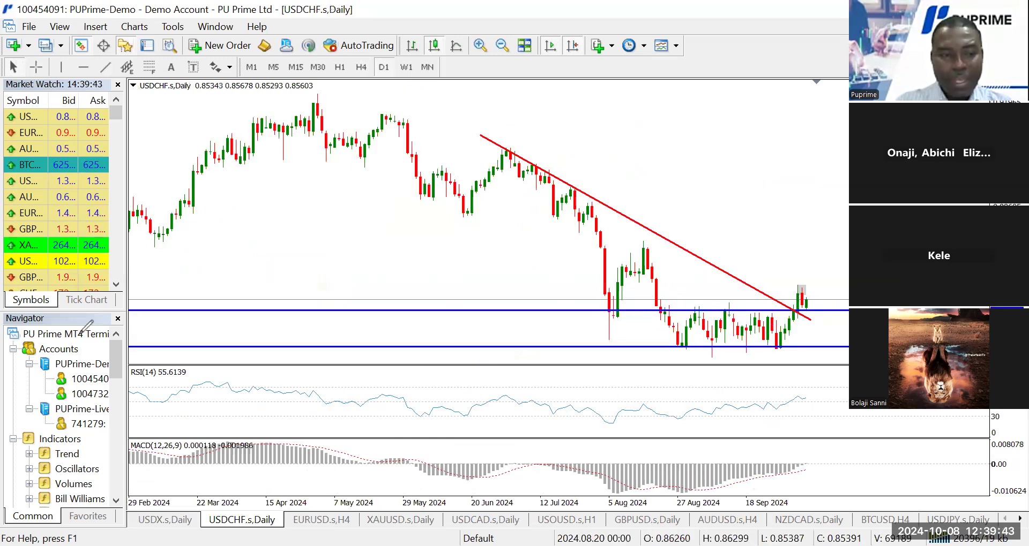
pyautogui.moveTo(664, 310); pyautogui.dragTo(660, 315)
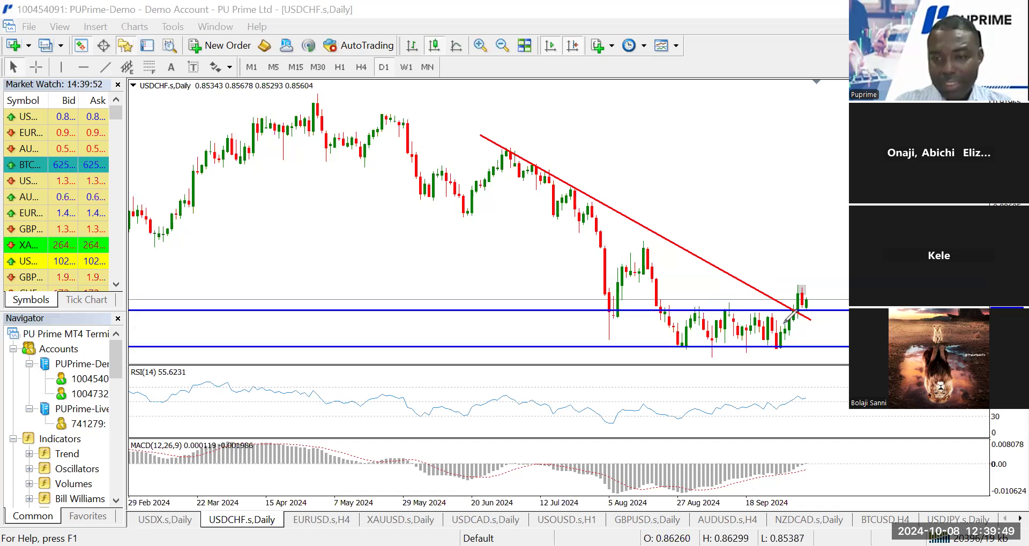
pyautogui.moveTo(786, 321); pyautogui.dragTo(833, 169)
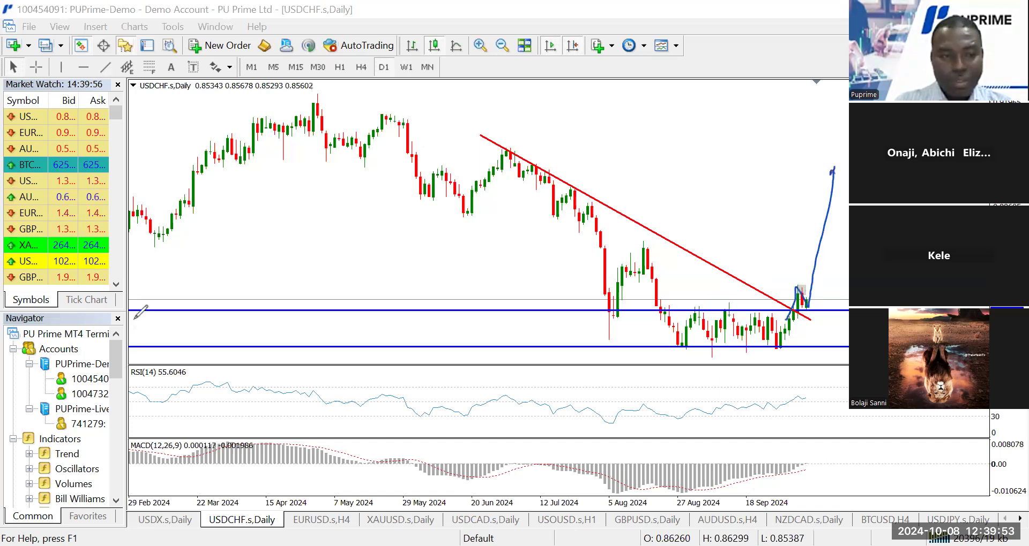
pyautogui.click(64, 457)
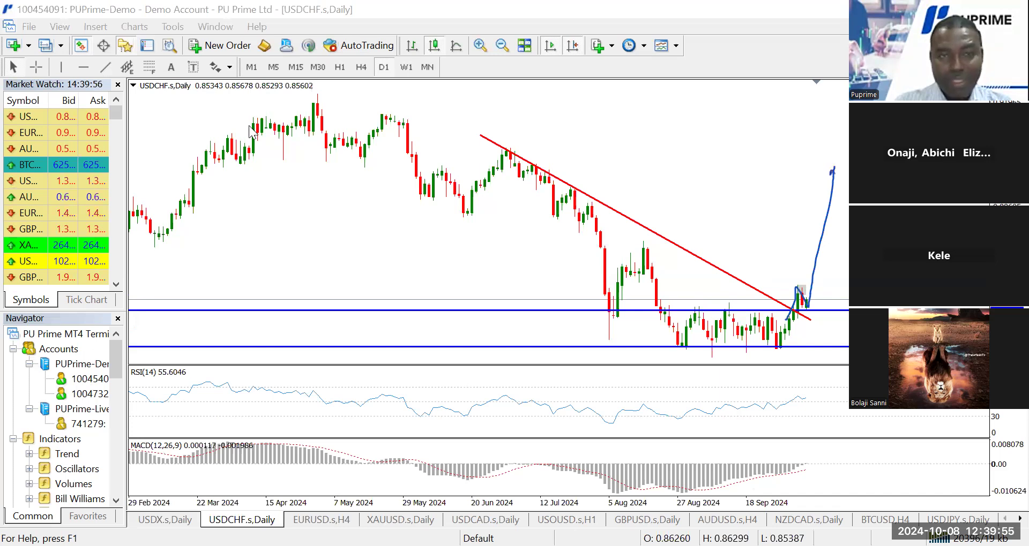
# On the USDCHF H4 chart, widen the grey zone at the recent high past the latest candle and sketch an upward arrow above it
pyautogui.click(359, 67)
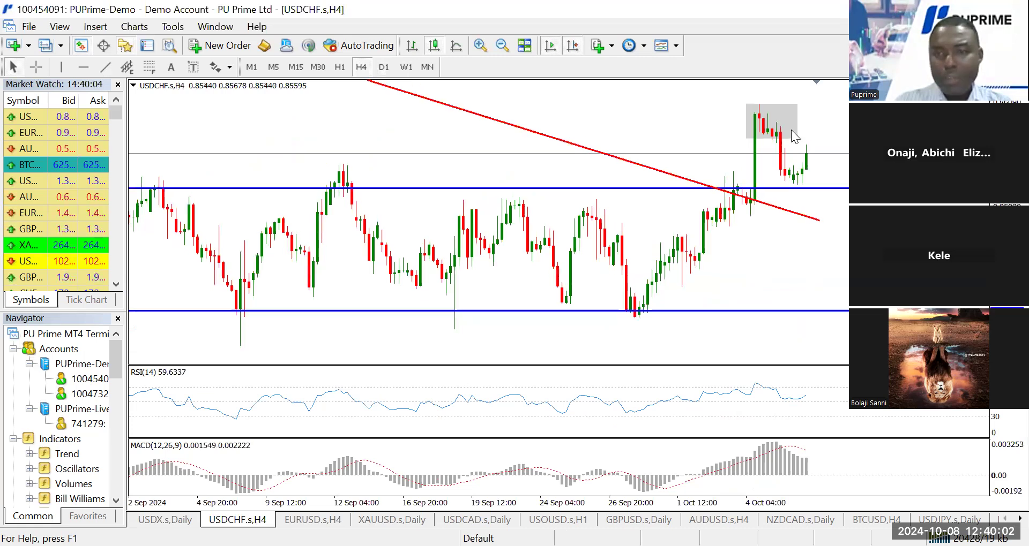
pyautogui.moveTo(750, 128); pyautogui.dragTo(797, 134)
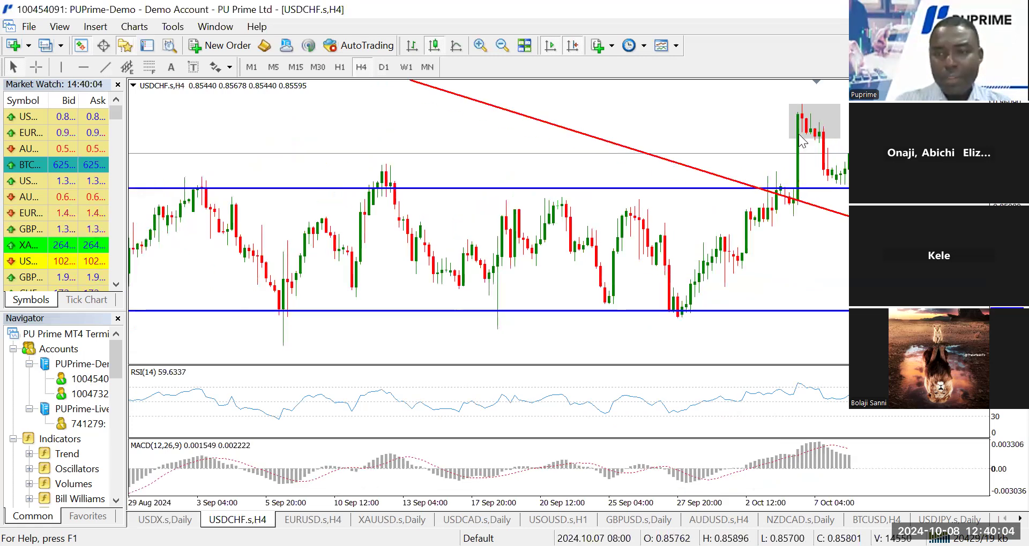
pyautogui.doubleClick(798, 134)
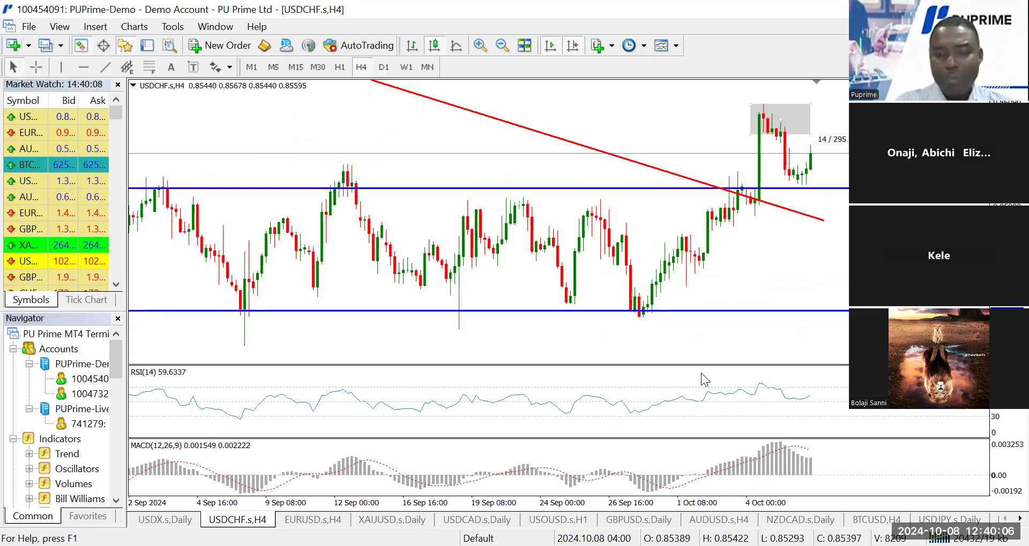
pyautogui.scroll(-1, 702, 375)
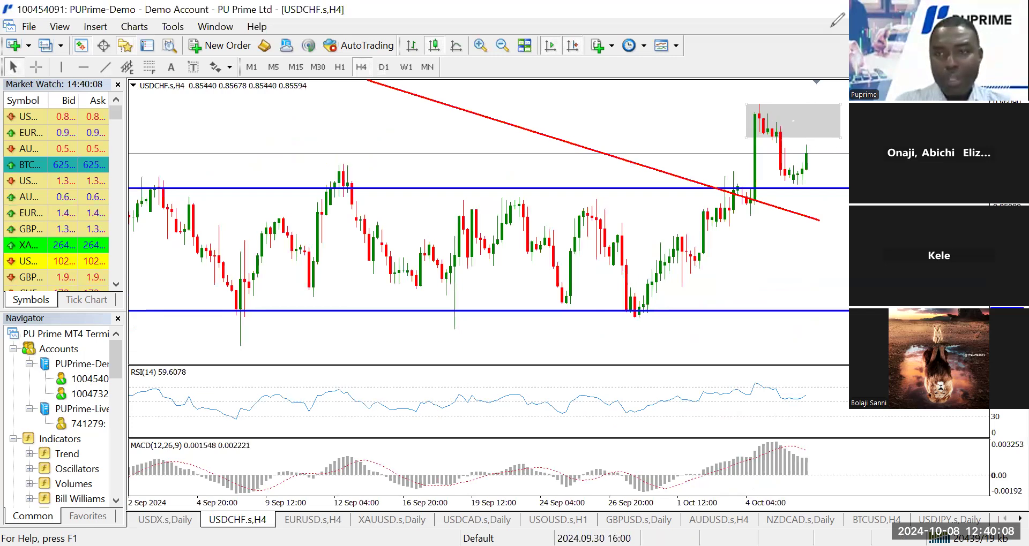
pyautogui.moveTo(812, 100); pyautogui.dragTo(834, 36)
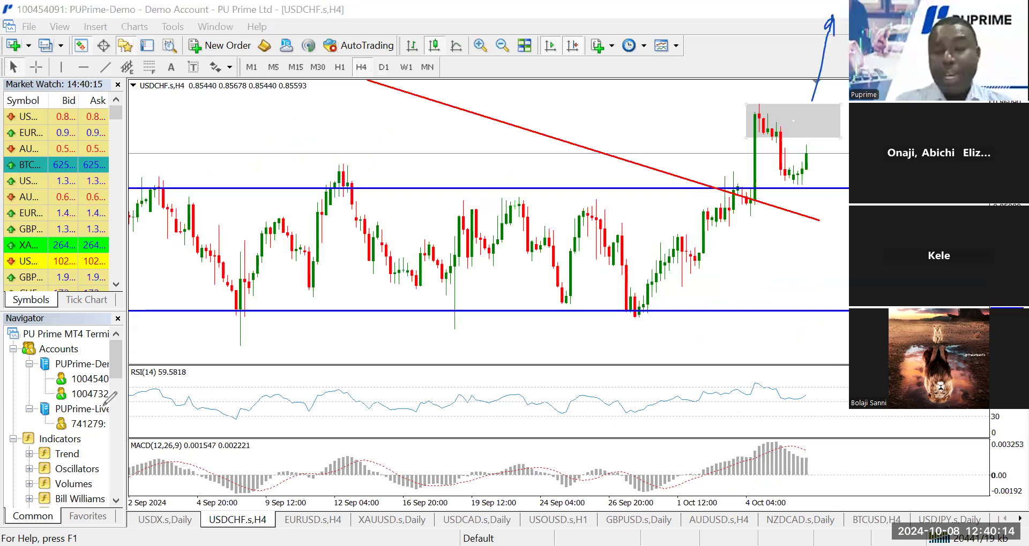
pyautogui.click(203, 332)
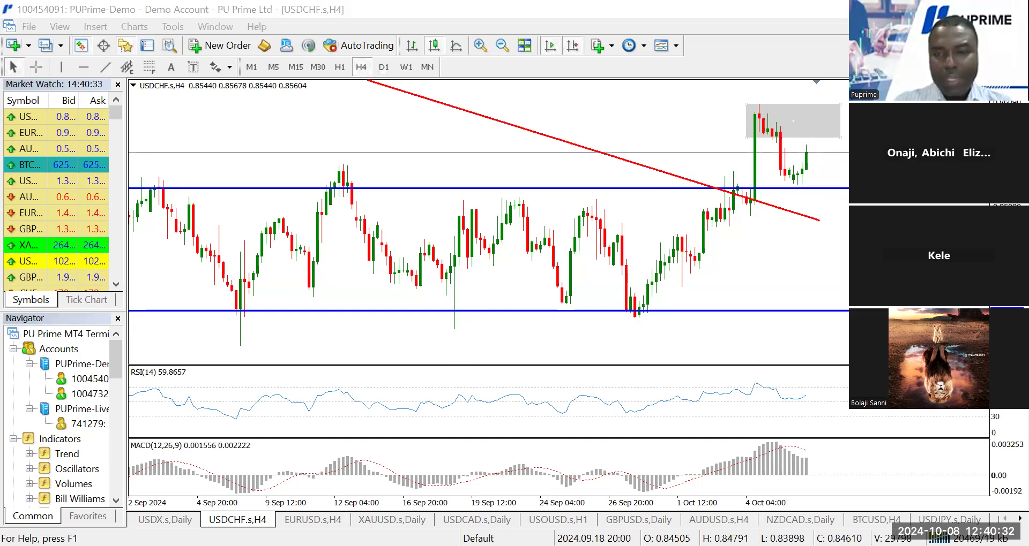
# Remove the Fibonacci retracement from the USDCAD daily chart
pyautogui.click(476, 520)
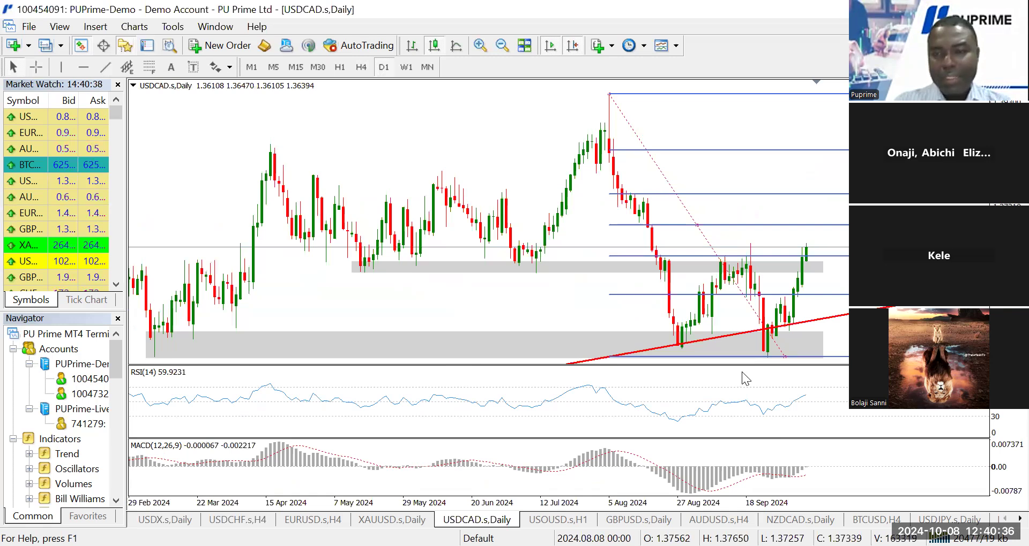
pyautogui.press('Delete')
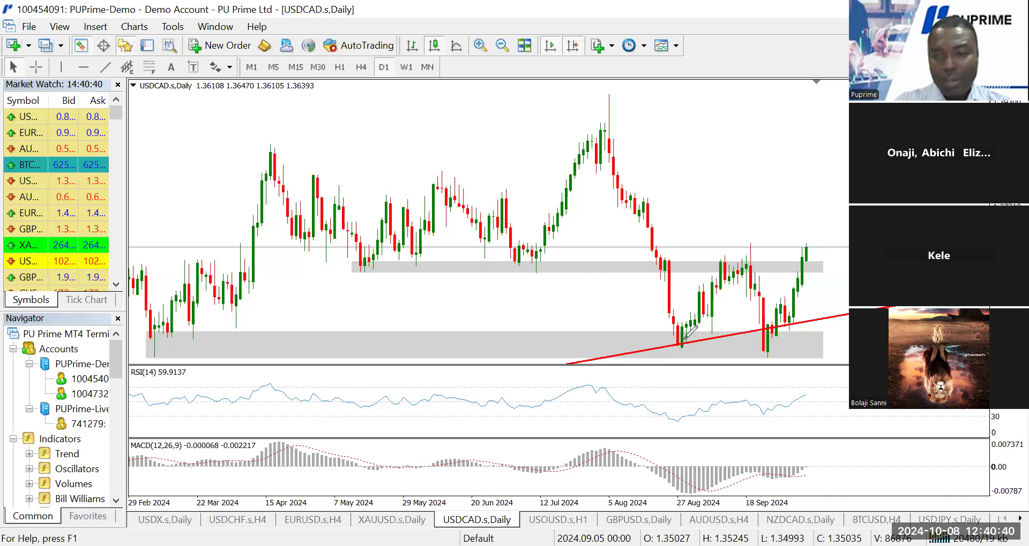
# Trace the double-bottom swings on the USDCAD daily chart with an upward projection arrow, and circle the candles above the upper grey zone
pyautogui.moveTo(767, 325)
pyautogui.mouseDown()
pyautogui.moveTo(776, 342)
pyautogui.moveTo(792, 252)
pyautogui.moveTo(807, 248)
pyautogui.mouseUp()
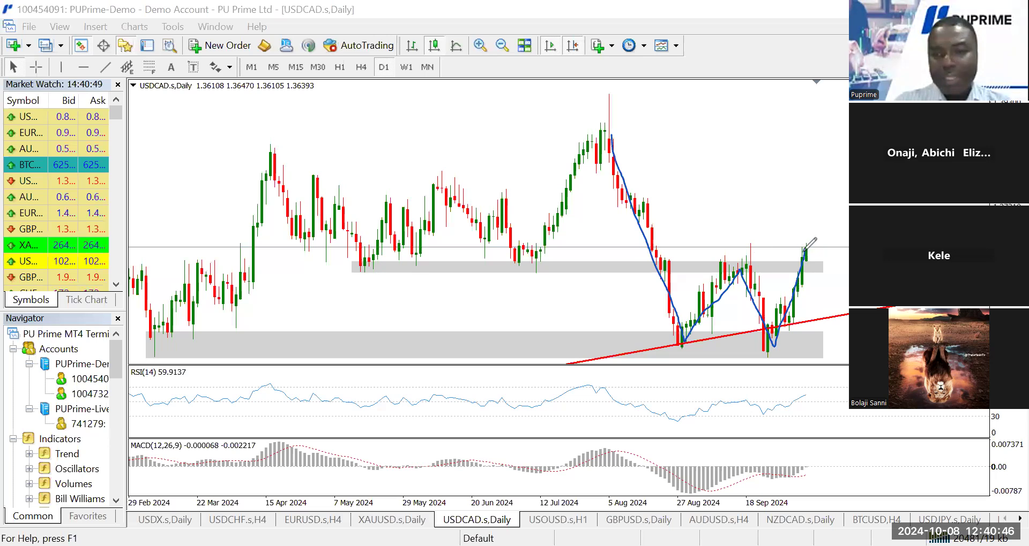
pyautogui.moveTo(811, 262); pyautogui.dragTo(824, 167)
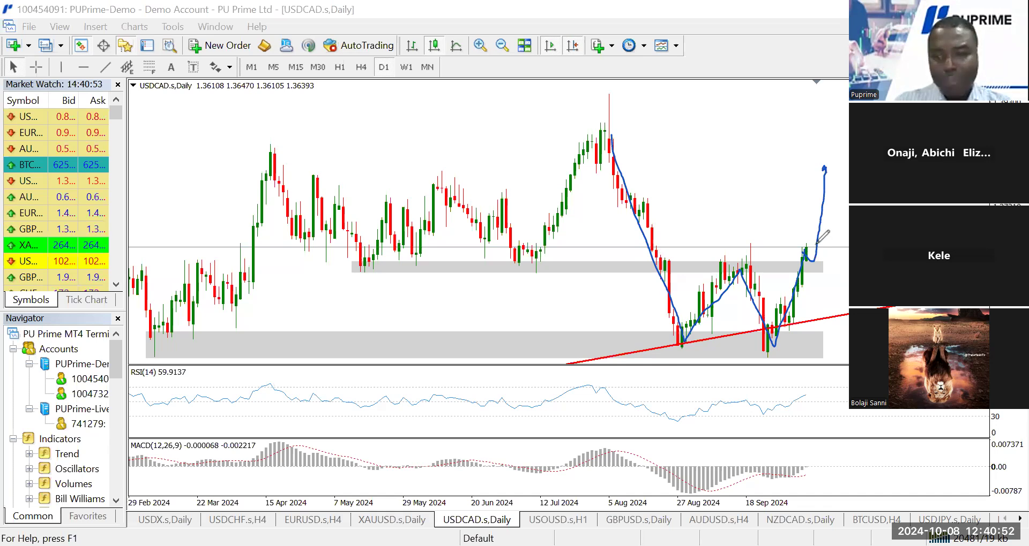
pyautogui.moveTo(793, 256)
pyautogui.mouseDown()
pyautogui.moveTo(804, 261)
pyautogui.moveTo(814, 246)
pyautogui.mouseUp()
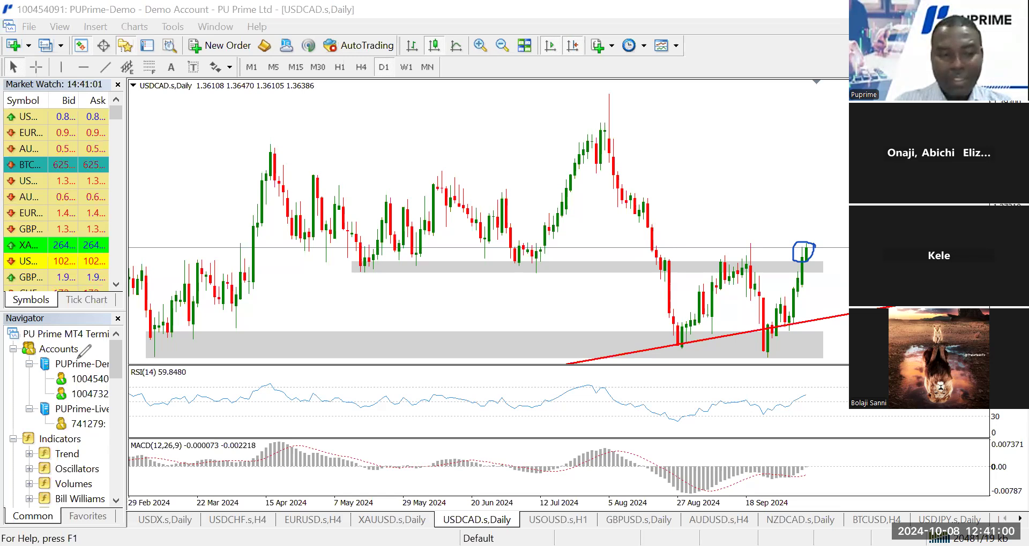
# Switch USDCAD to H4, circle the latest candles and place a horizontal line across the previous high at 1.36441
pyautogui.click(361, 68)
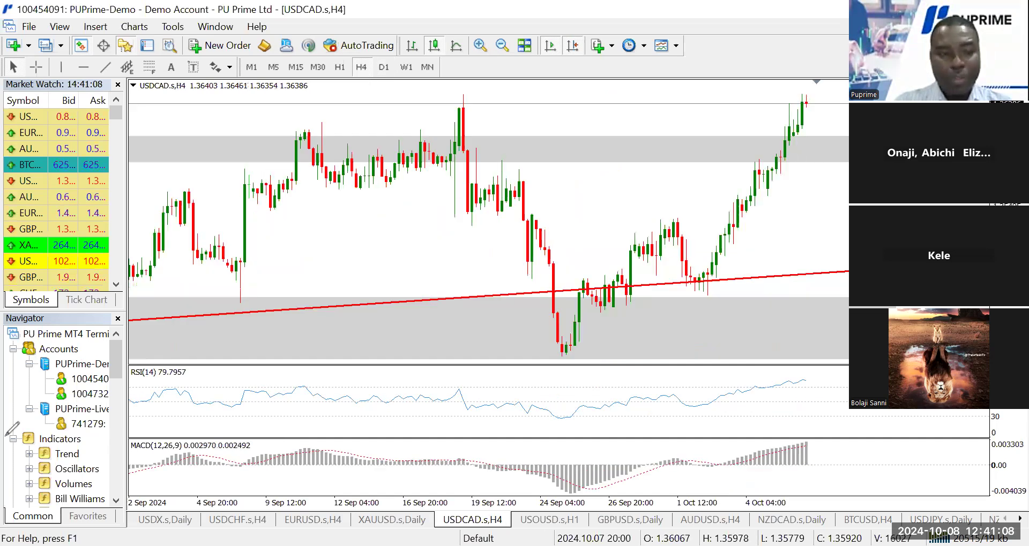
pyautogui.moveTo(806, 103); pyautogui.dragTo(794, 97)
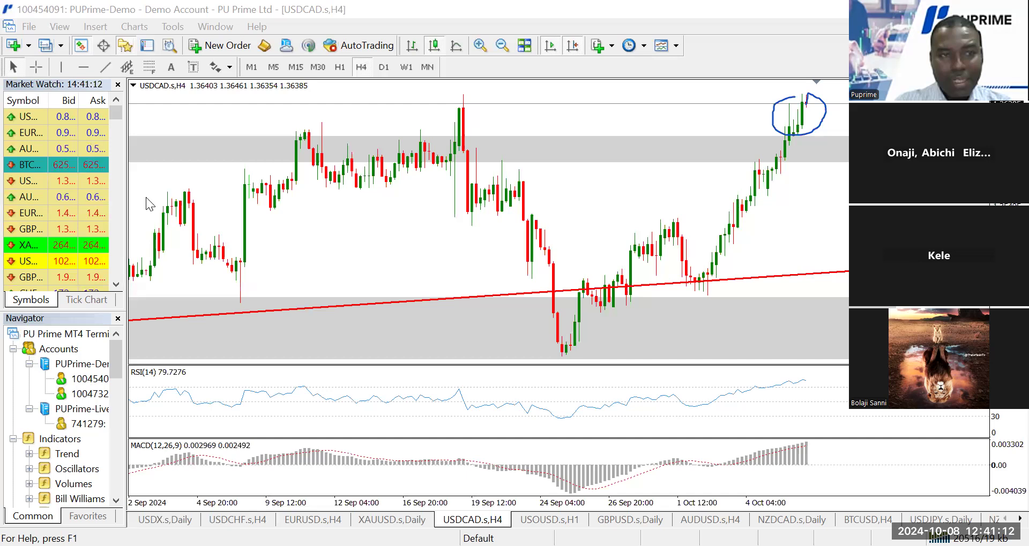
pyautogui.click(522, 97)
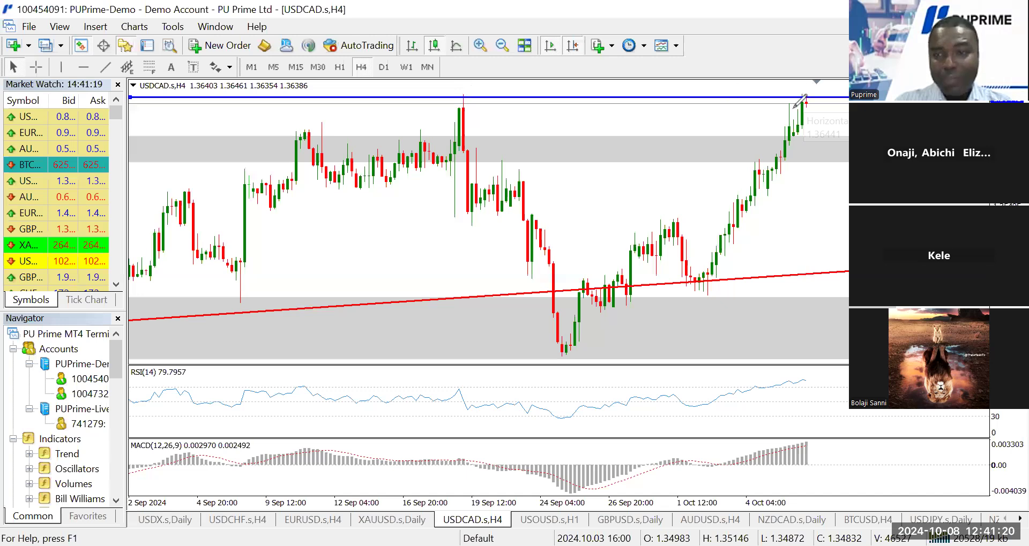
# Sketch a breakout arrow above the new USDCAD horizontal line and return the chart to the daily timeframe
pyautogui.moveTo(805, 90)
pyautogui.mouseDown()
pyautogui.moveTo(822, 71)
pyautogui.moveTo(834, 80)
pyautogui.mouseUp()
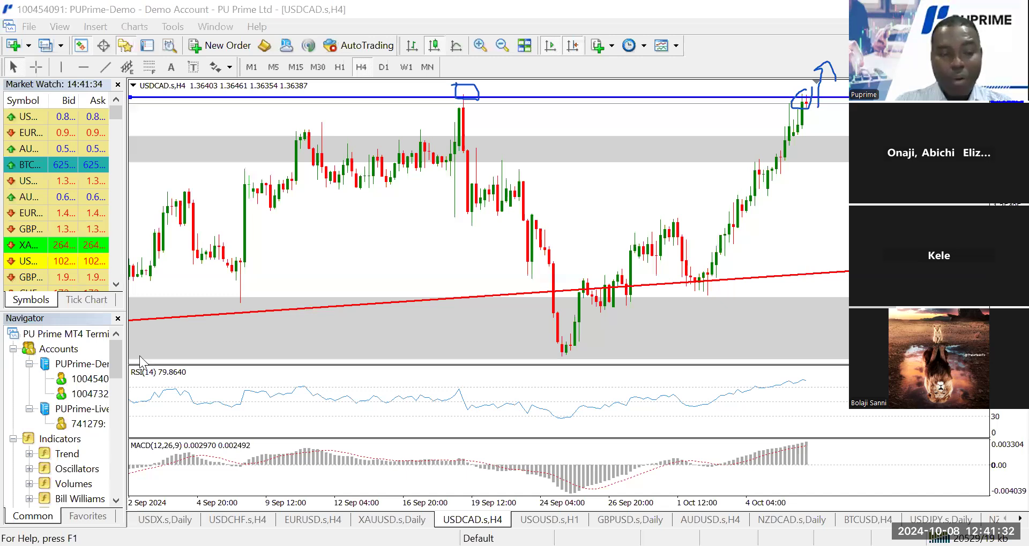
pyautogui.click(383, 67)
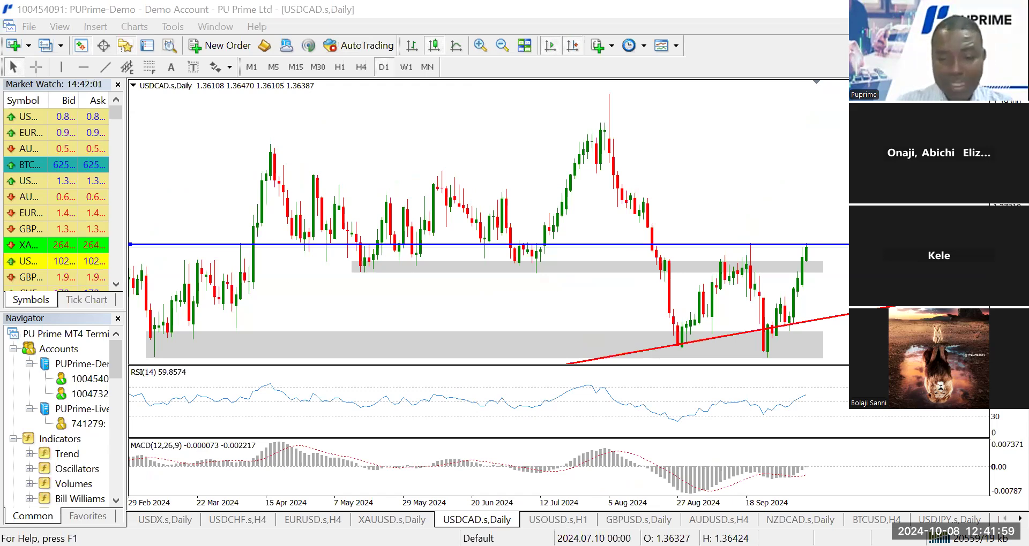
# Show the USOUSD chart on the daily timeframe, enlarged enough to examine the latest rally against the red trendline and blue level
pyautogui.click(557, 520)
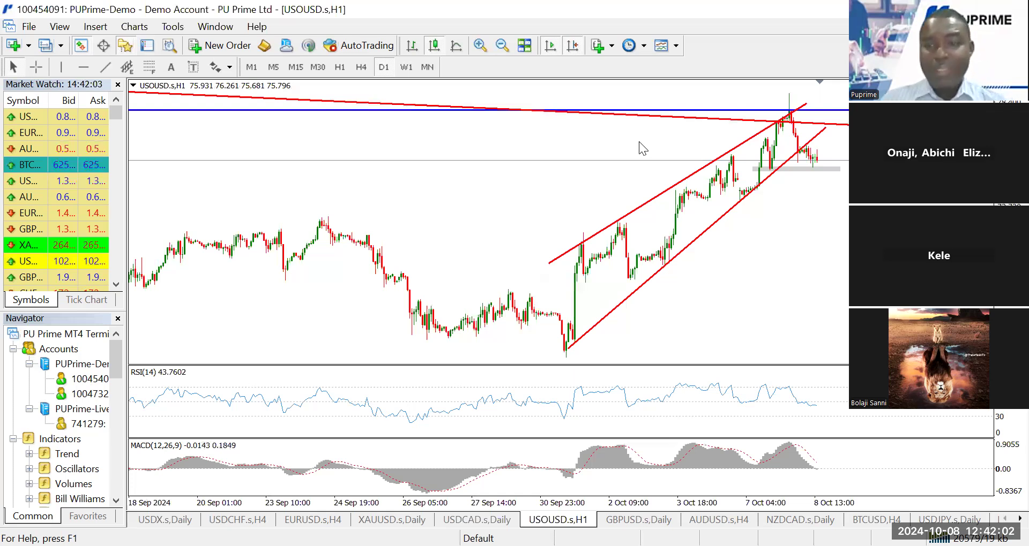
pyautogui.click(382, 67)
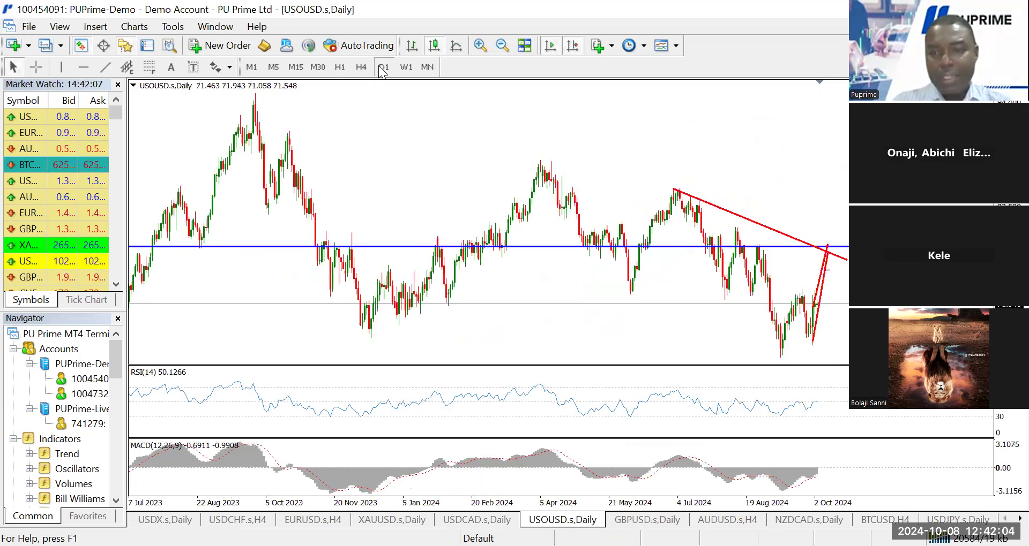
pyautogui.click(484, 50)
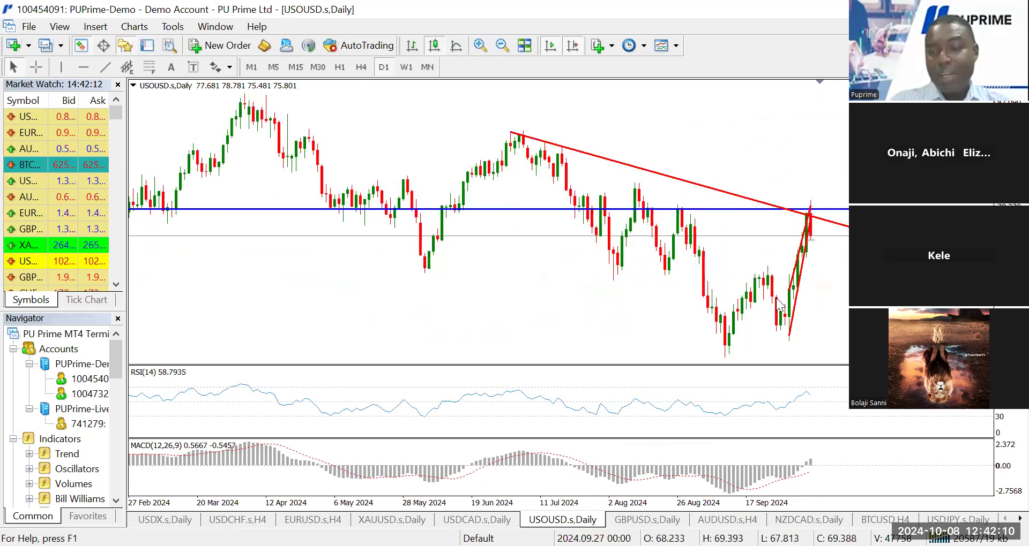
# On the USOUSD H1 chart, trace the head-and-shoulders shape, circle the latest RSI values and sketch a downward projection from below the grey zone
pyautogui.click(340, 68)
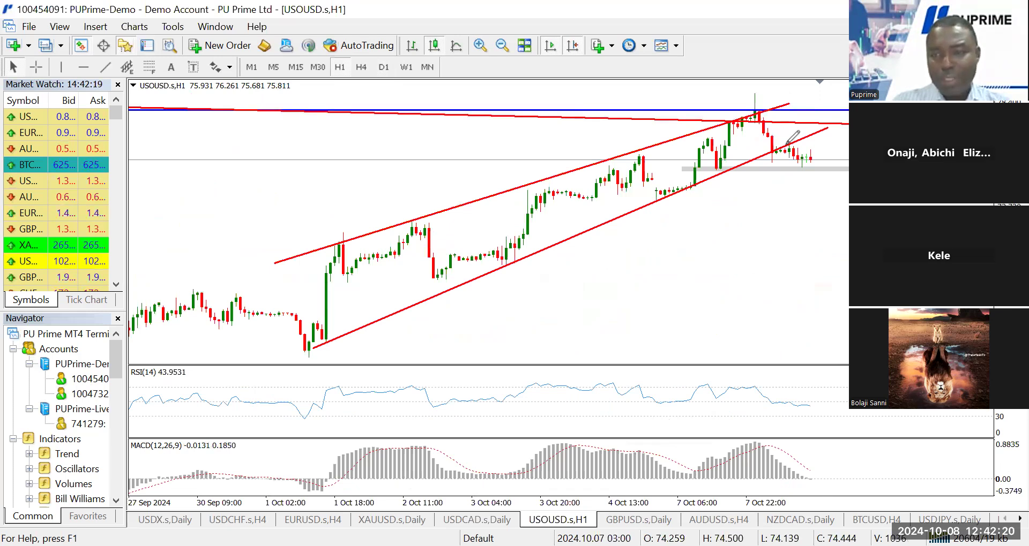
pyautogui.moveTo(786, 145)
pyautogui.mouseDown()
pyautogui.moveTo(825, 163)
pyautogui.moveTo(849, 281)
pyautogui.mouseUp()
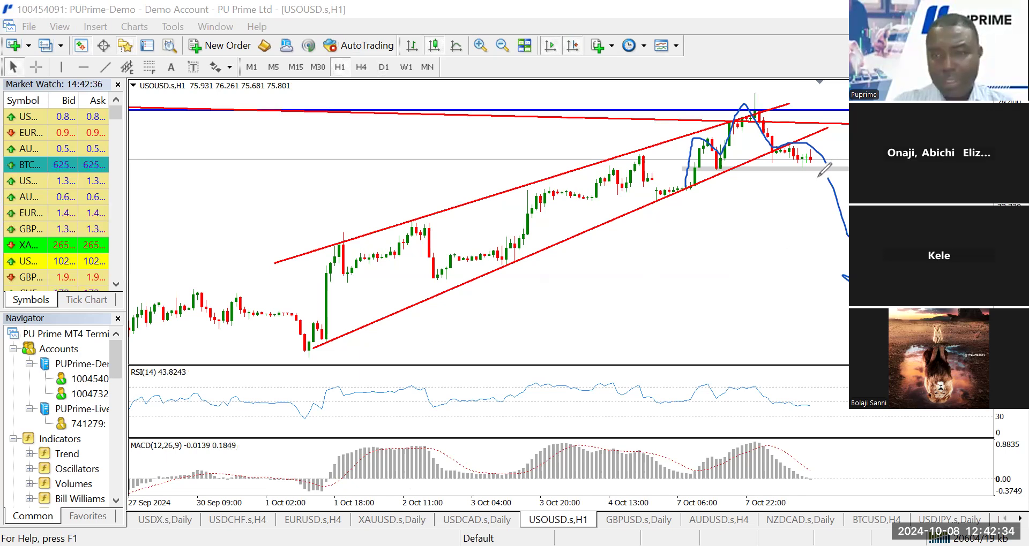
pyautogui.moveTo(818, 177); pyautogui.dragTo(827, 172)
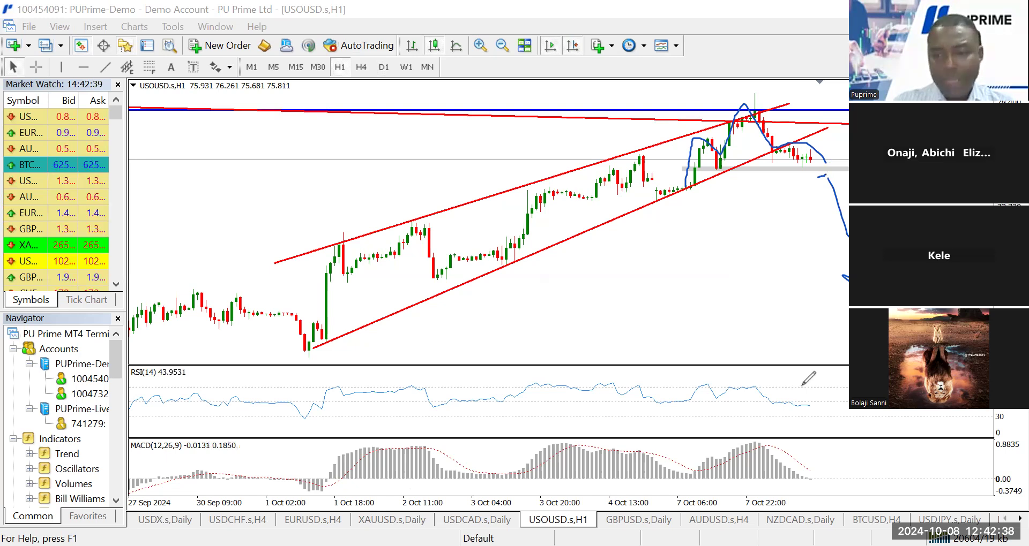
pyautogui.moveTo(790, 386)
pyautogui.mouseDown()
pyautogui.moveTo(809, 387)
pyautogui.moveTo(792, 406)
pyautogui.mouseUp()
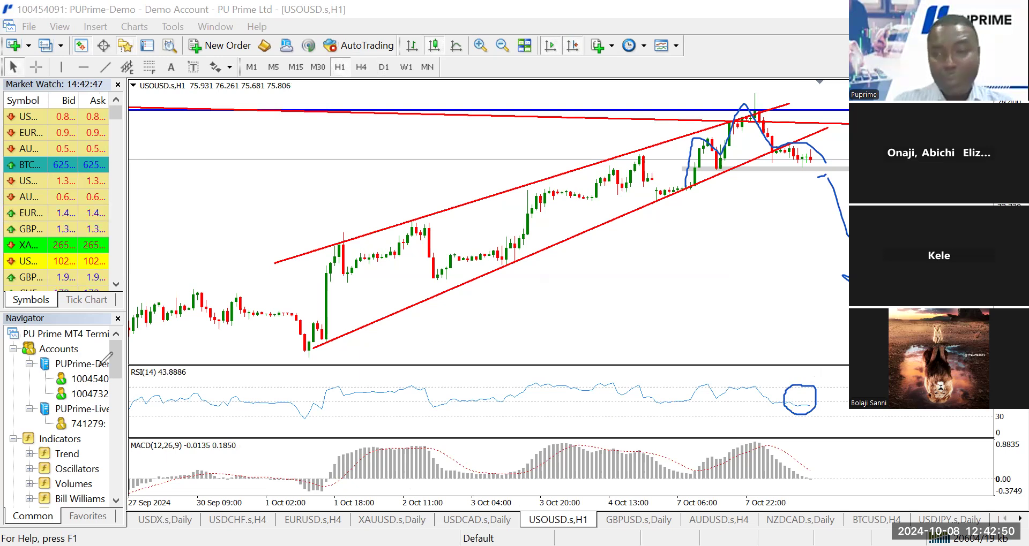
pyautogui.moveTo(812, 176); pyautogui.dragTo(842, 241)
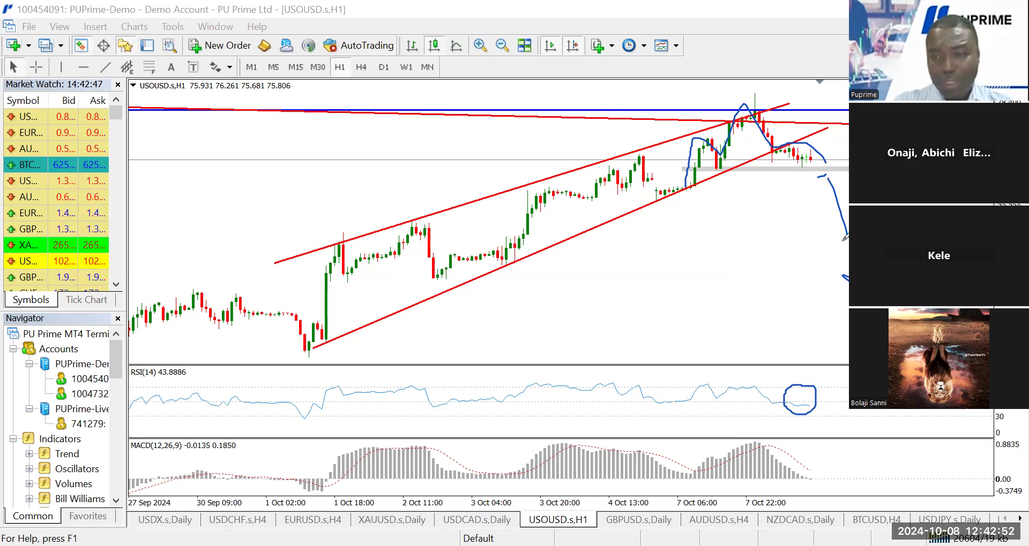
pyautogui.moveTo(813, 175); pyautogui.dragTo(861, 307)
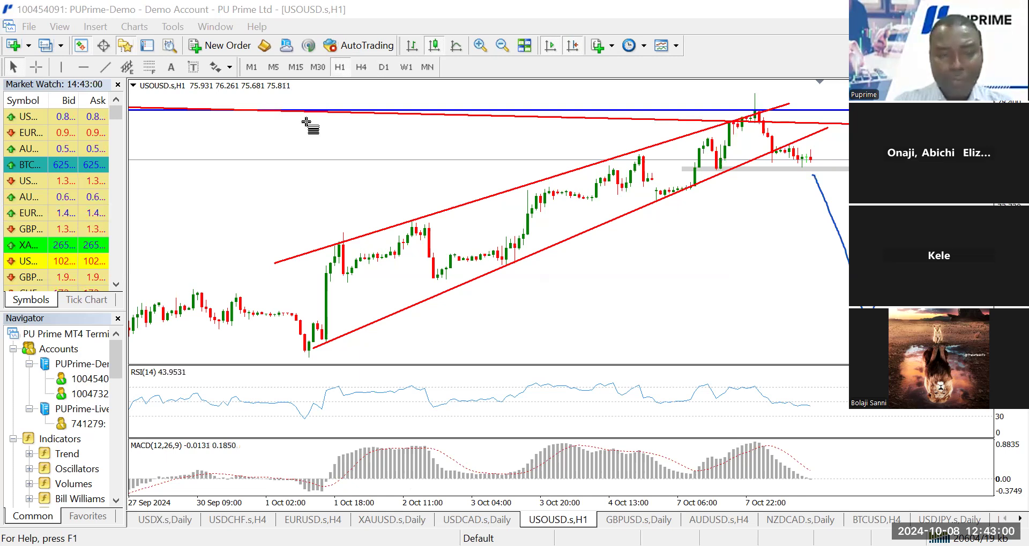
# Draw a Fibonacci retracement on the USOUSD H1 chart from the recent swing high down to the low where the rally began
pyautogui.moveTo(640, 125); pyautogui.dragTo(664, 96)
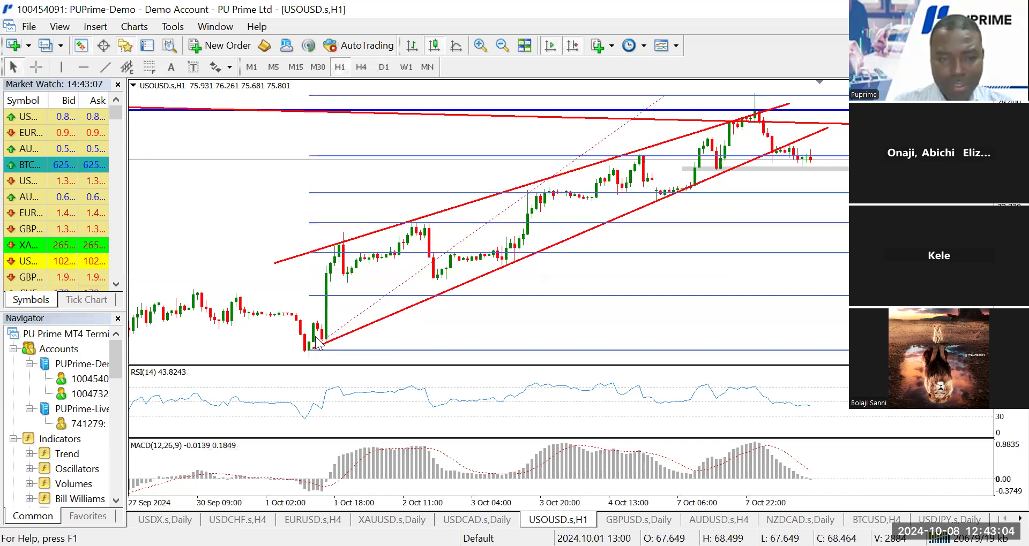
pyautogui.moveTo(315, 342); pyautogui.dragTo(309, 357)
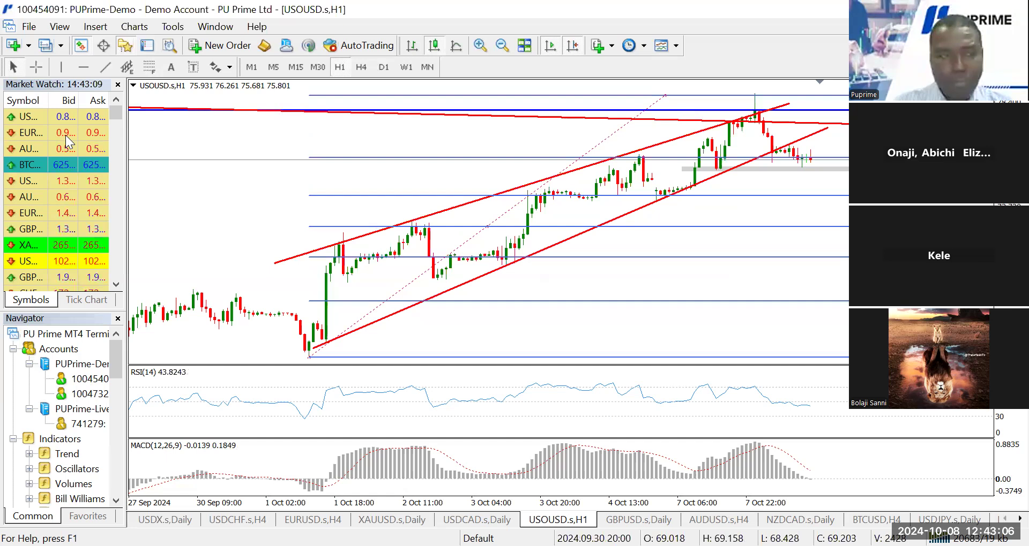
# Check the price just below the USOUSD grey zone with the crosshair and sketch the projected decline toward the 61.8 retracement level
pyautogui.click(36, 67)
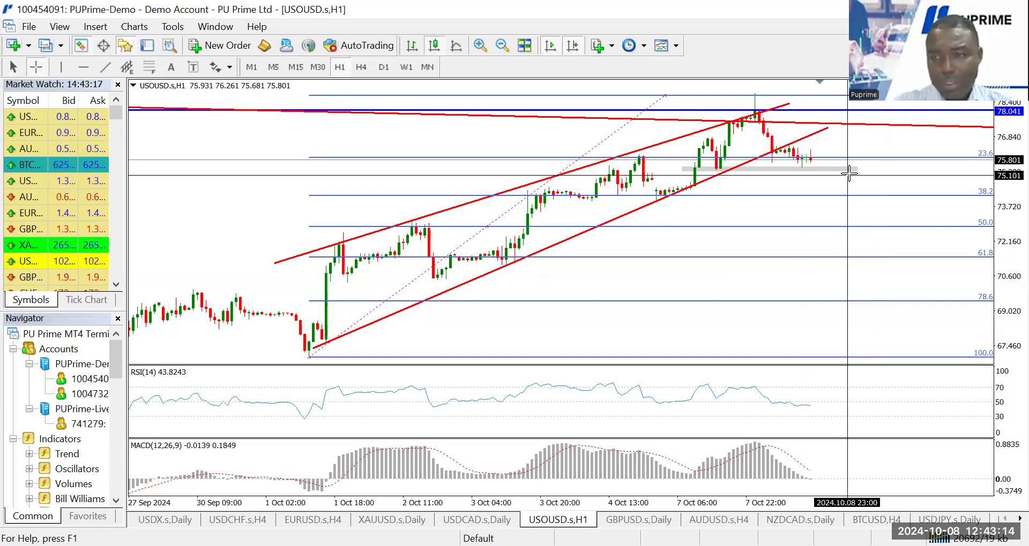
pyautogui.moveTo(858, 194); pyautogui.dragTo(870, 256)
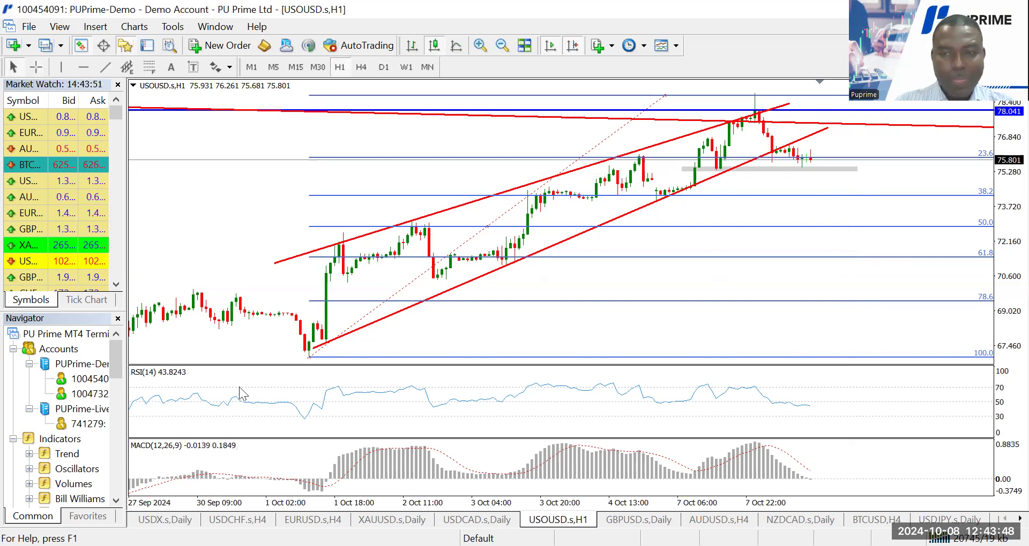
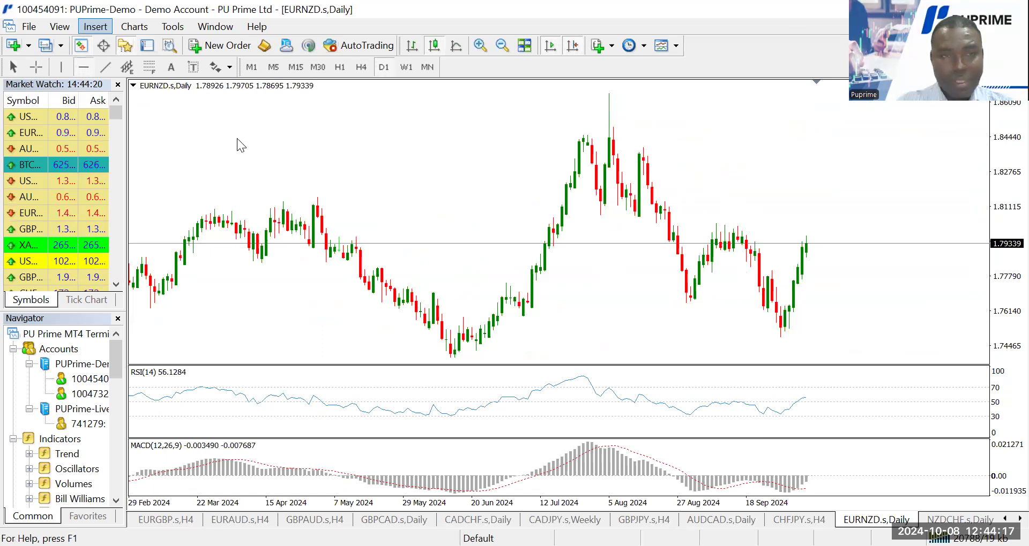
# On the EURNZD daily chart, mark a grey zone over the early-September highs and circle the latest candles just beneath it
pyautogui.moveTo(783, 234); pyautogui.dragTo(846, 237)
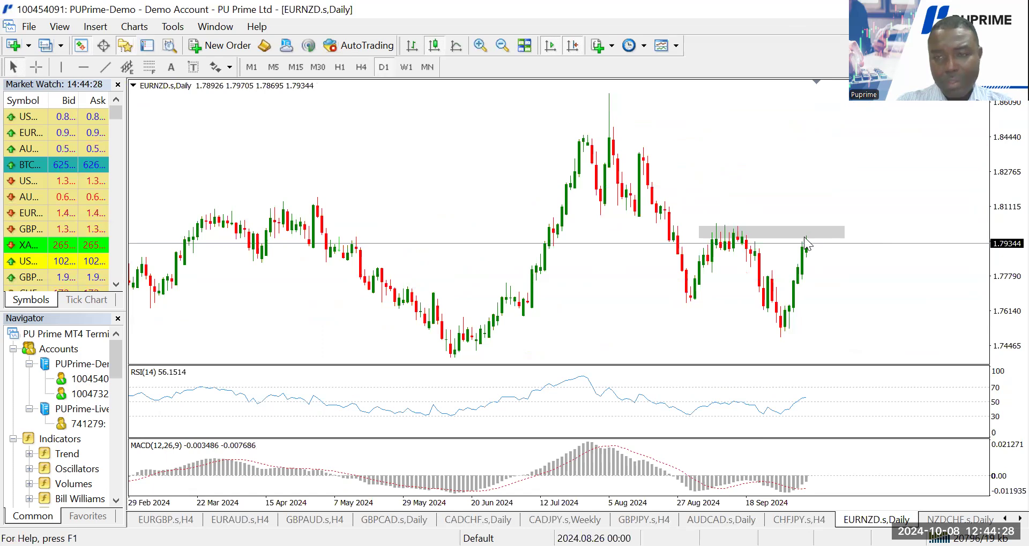
pyautogui.moveTo(806, 231); pyautogui.dragTo(813, 241)
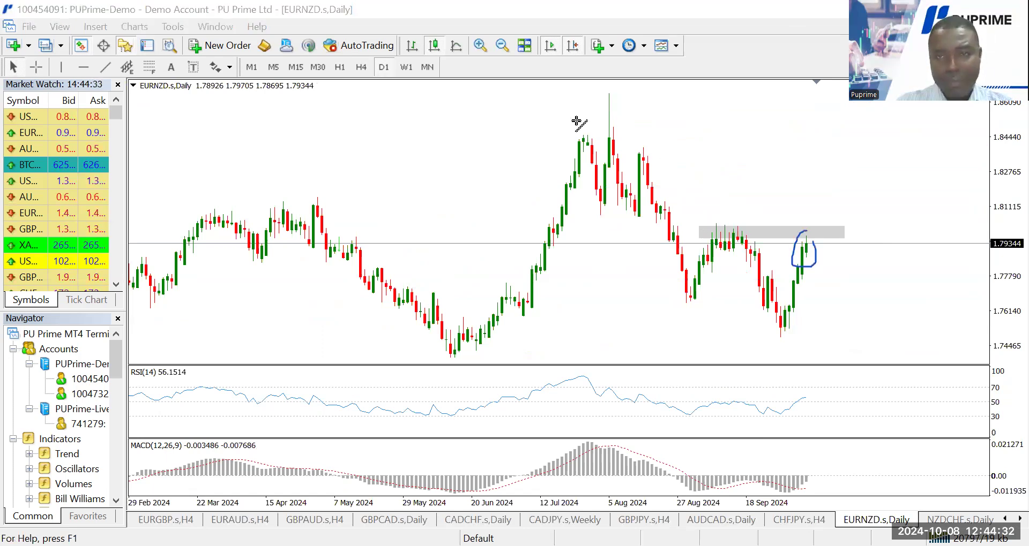
# Draw a descending red trendline along the EURNZD August highs to the latest candles and sketch a projected decline from it
pyautogui.moveTo(575, 120); pyautogui.dragTo(835, 252)
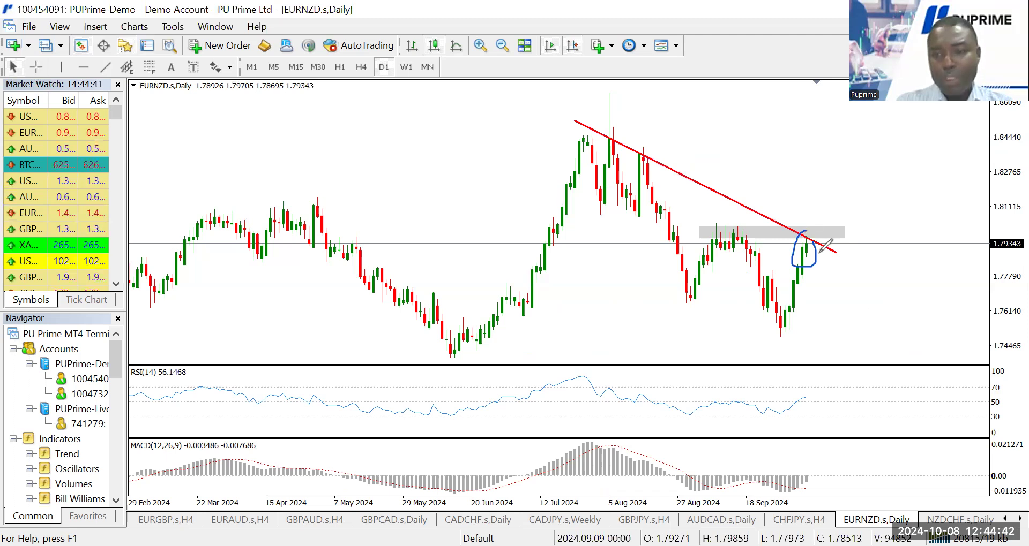
pyautogui.moveTo(813, 241); pyautogui.dragTo(863, 290)
pyautogui.moveTo(806, 236); pyautogui.dragTo(834, 316)
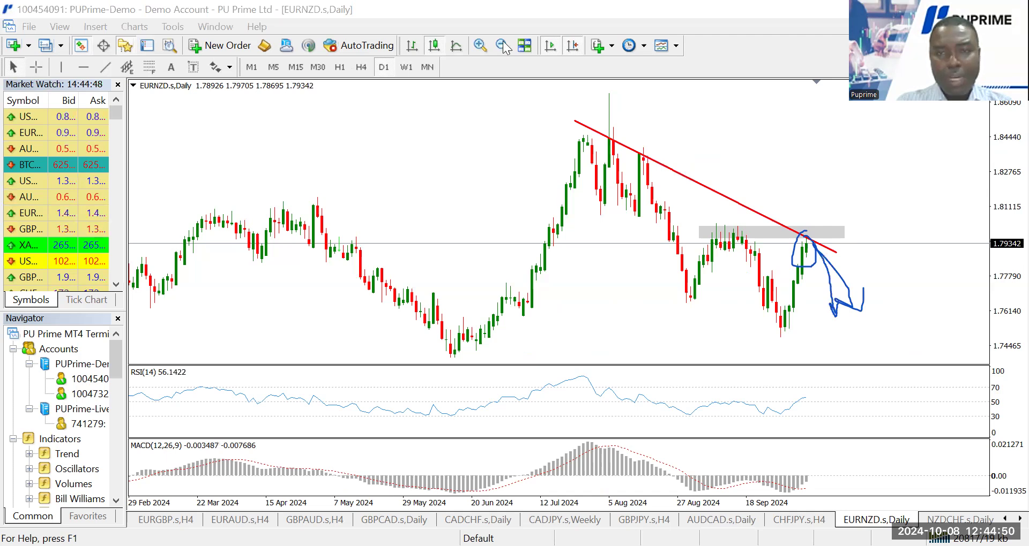
# Show EURNZD on the H1 timeframe and draw rising trendlines along the lows and the highs of the October rally
pyautogui.click(339, 67)
pyautogui.click(104, 67)
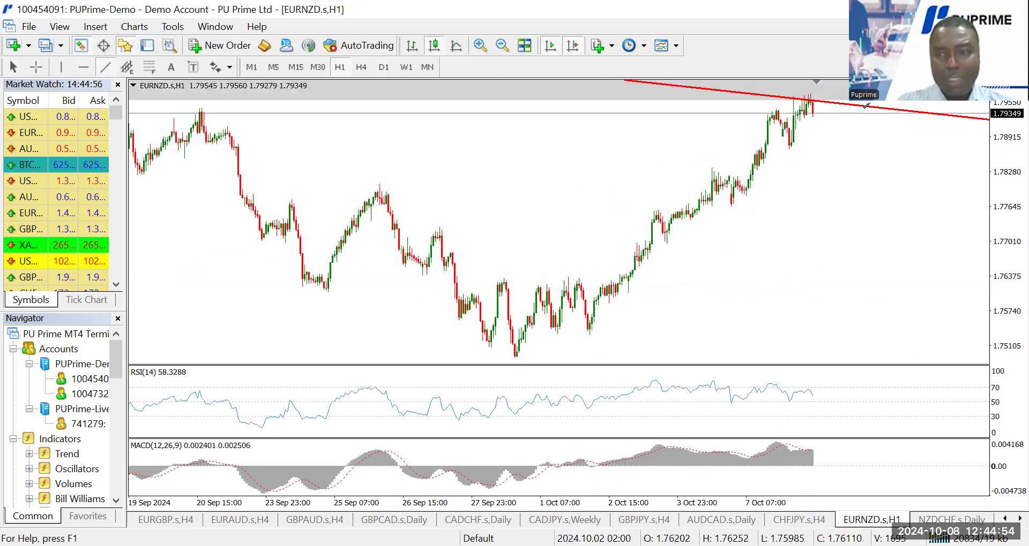
pyautogui.moveTo(581, 336); pyautogui.dragTo(864, 84)
pyautogui.click(105, 67)
pyautogui.moveTo(538, 289); pyautogui.dragTo(779, 112)
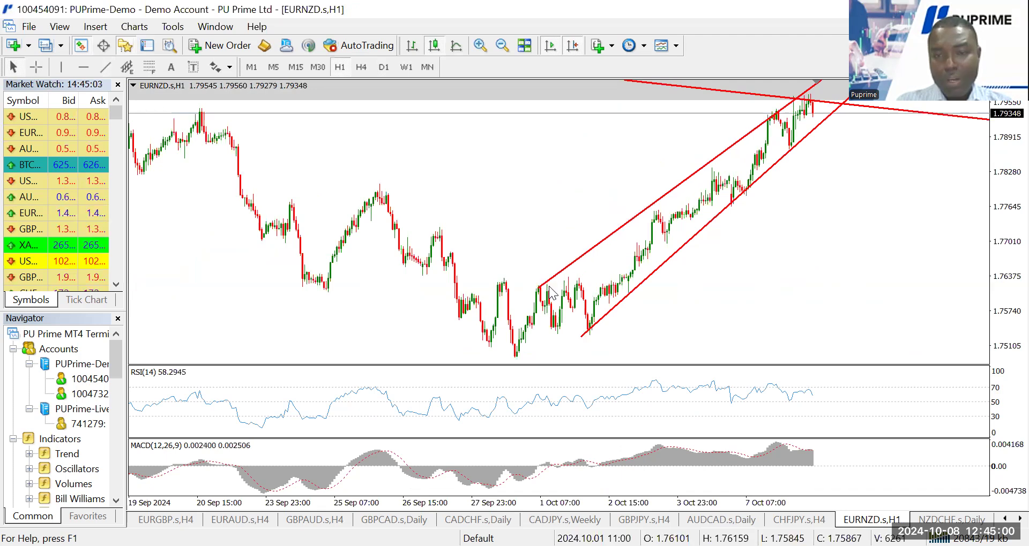
# Adjust the ends of both rising EURNZD trendlines so they fit the rally's highs and lows as a channel
pyautogui.moveTo(540, 289); pyautogui.dragTo(571, 285)
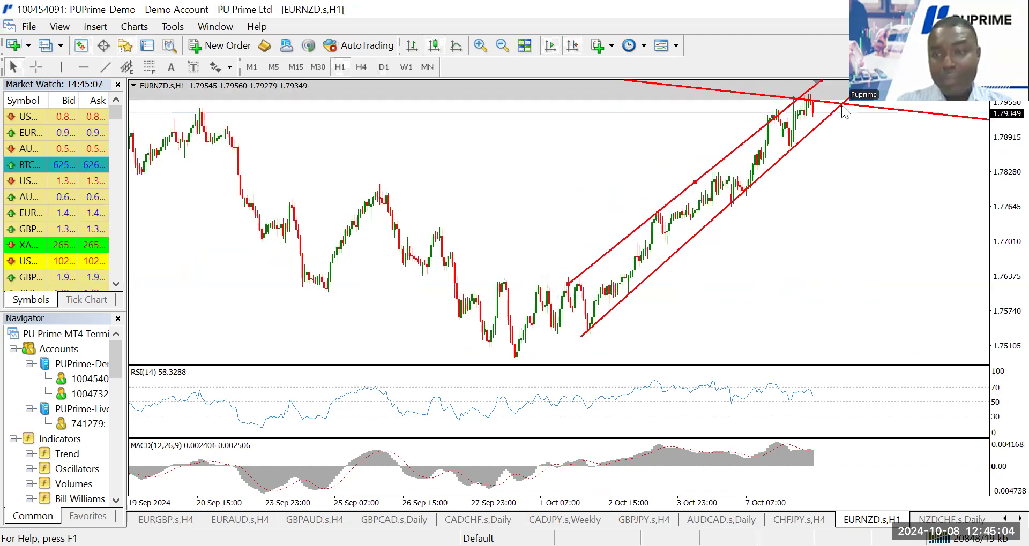
pyautogui.moveTo(822, 82); pyautogui.dragTo(823, 91)
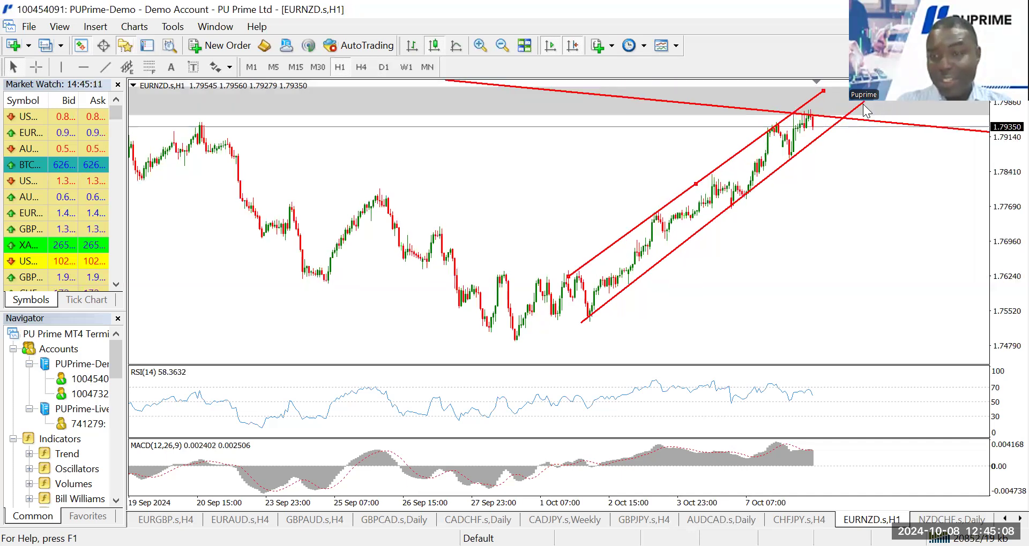
pyautogui.doubleClick(853, 112)
pyautogui.moveTo(863, 102); pyautogui.dragTo(851, 114)
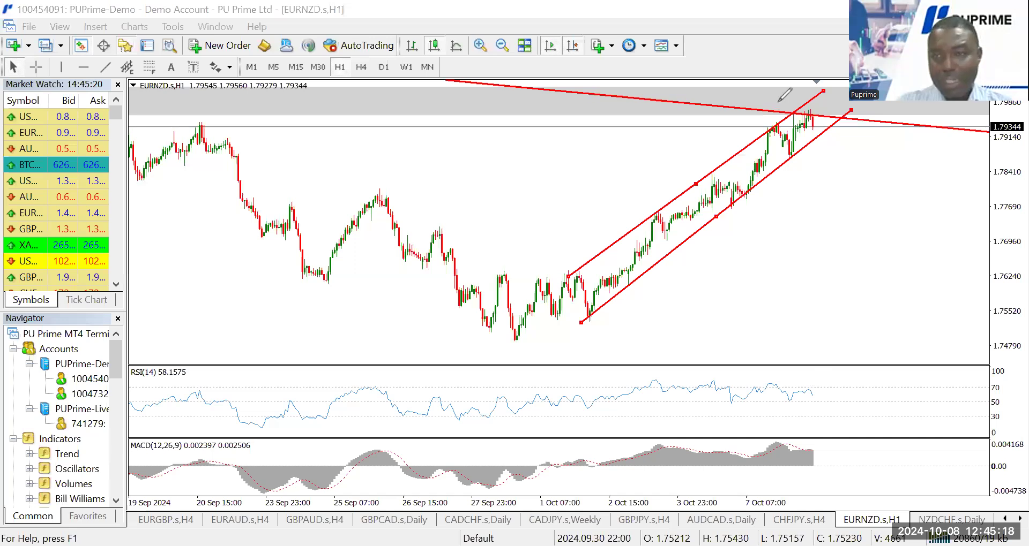
# Circle the latest RSI values and sketch a downward arrow from the break of the EURNZD channel's lower line
pyautogui.moveTo(814, 376); pyautogui.dragTo(820, 376)
pyautogui.moveTo(813, 131); pyautogui.dragTo(828, 202)
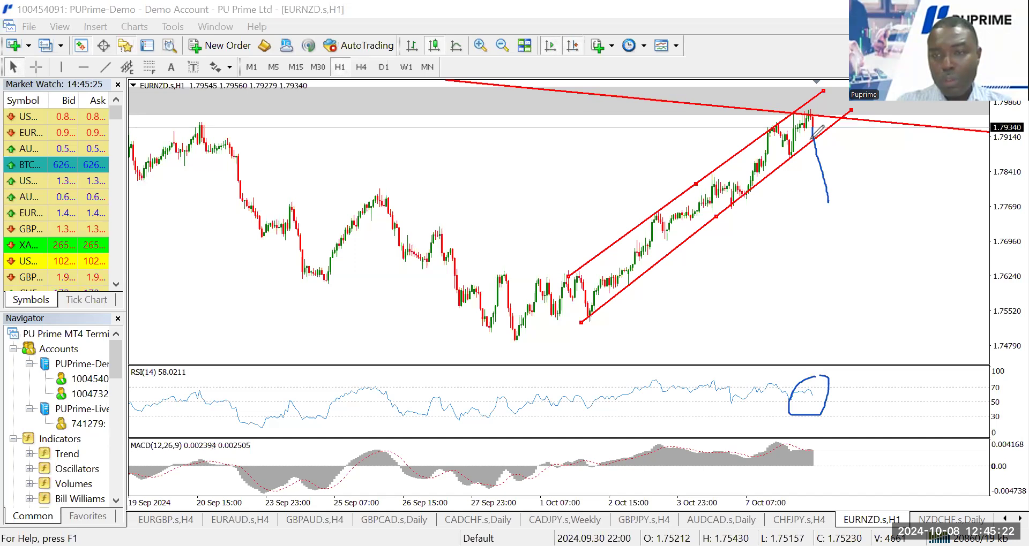
pyautogui.moveTo(823, 130); pyautogui.dragTo(813, 138)
pyautogui.moveTo(815, 196); pyautogui.dragTo(834, 192)
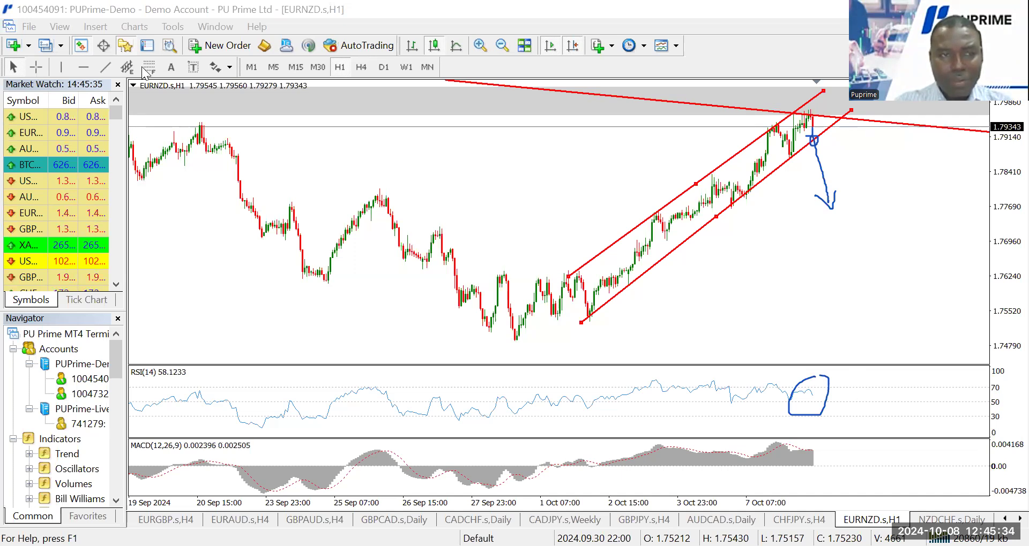
# Draw a Fibonacci retracement over the EURNZD rally from its low to its high and check the price below the channel with the crosshair
pyautogui.moveTo(583, 322); pyautogui.dragTo(675, 110)
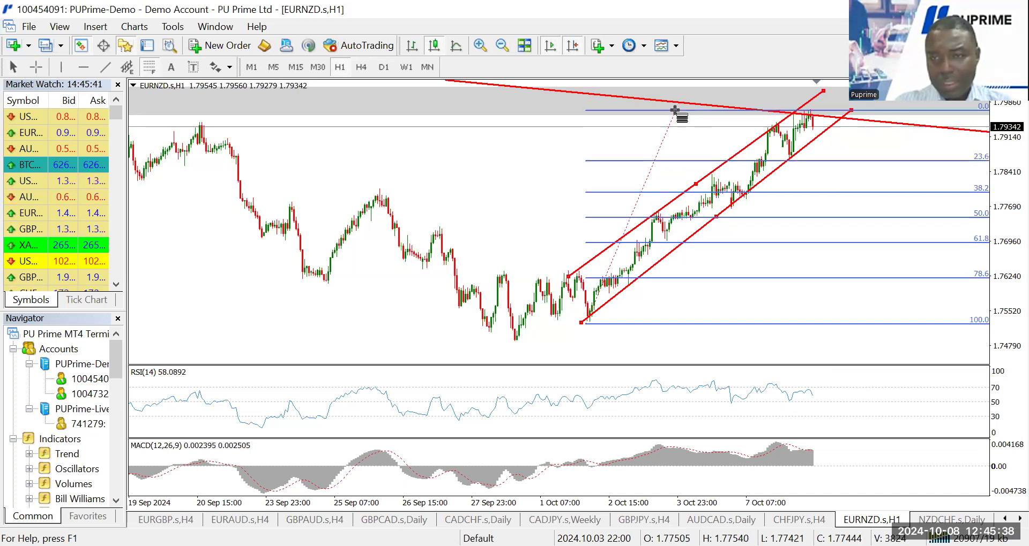
pyautogui.click(36, 66)
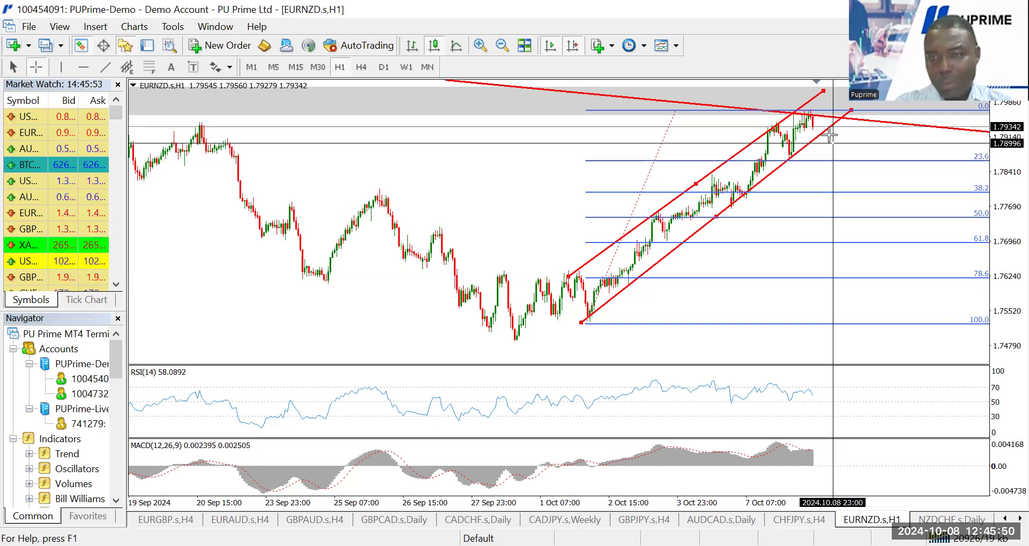
# Sketch the projected EURNZD decline from the break of the channel's lower line to the 50.0 retracement level on the enlarged chart
pyautogui.moveTo(829, 144)
pyautogui.mouseDown()
pyautogui.moveTo(849, 193)
pyautogui.moveTo(854, 246)
pyautogui.mouseUp()
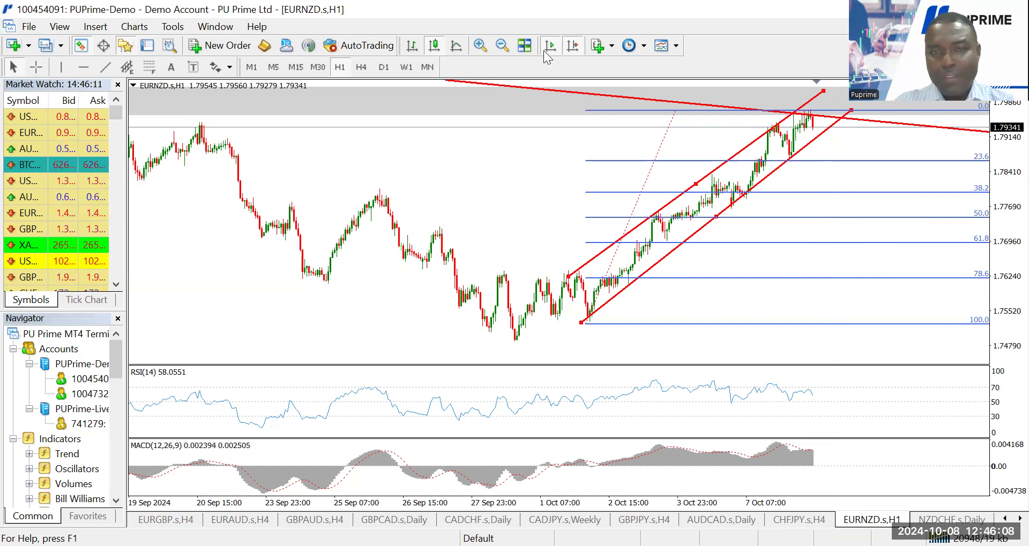
pyautogui.click(480, 45)
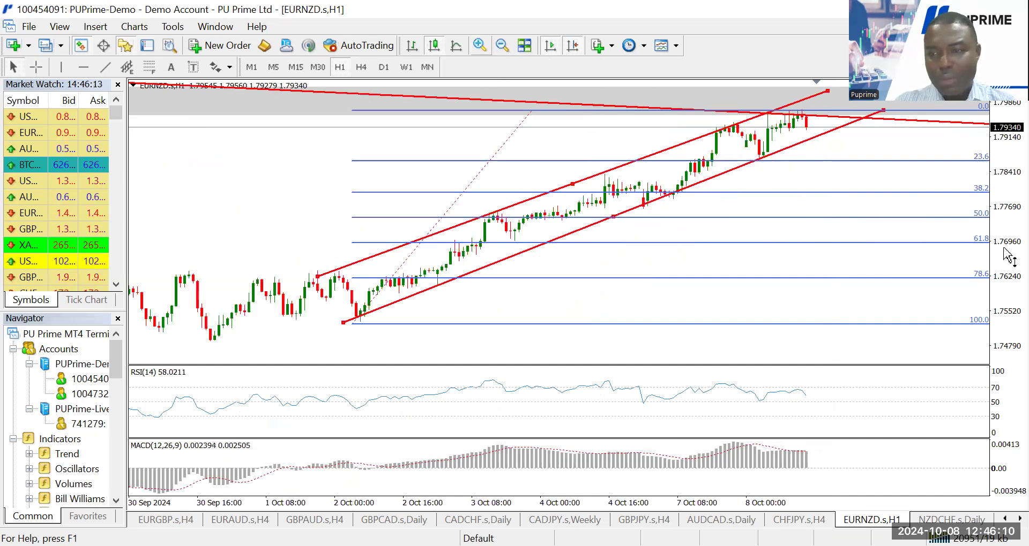
pyautogui.moveTo(1006, 256); pyautogui.dragTo(1007, 252)
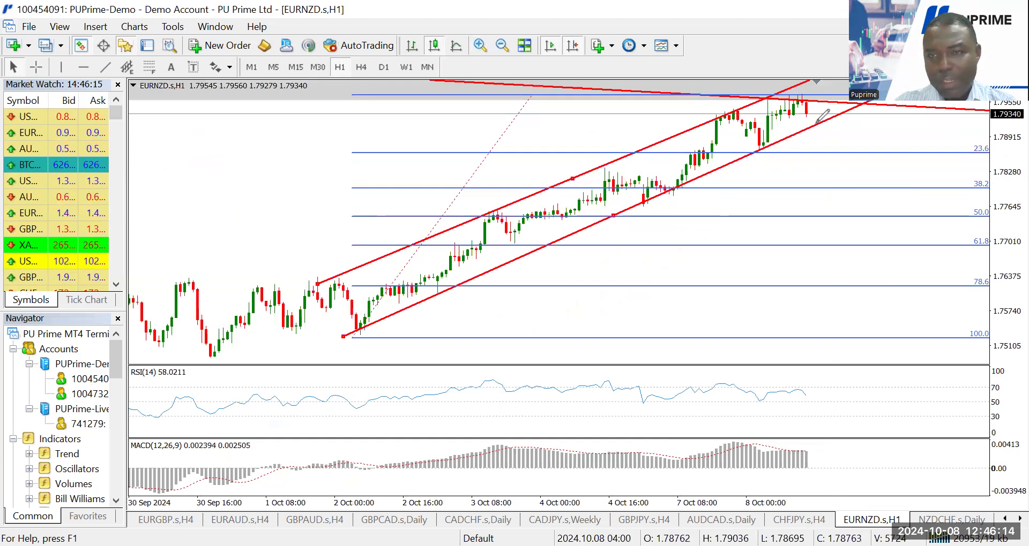
pyautogui.moveTo(807, 111)
pyautogui.mouseDown()
pyautogui.moveTo(841, 226)
pyautogui.moveTo(845, 210)
pyautogui.mouseUp()
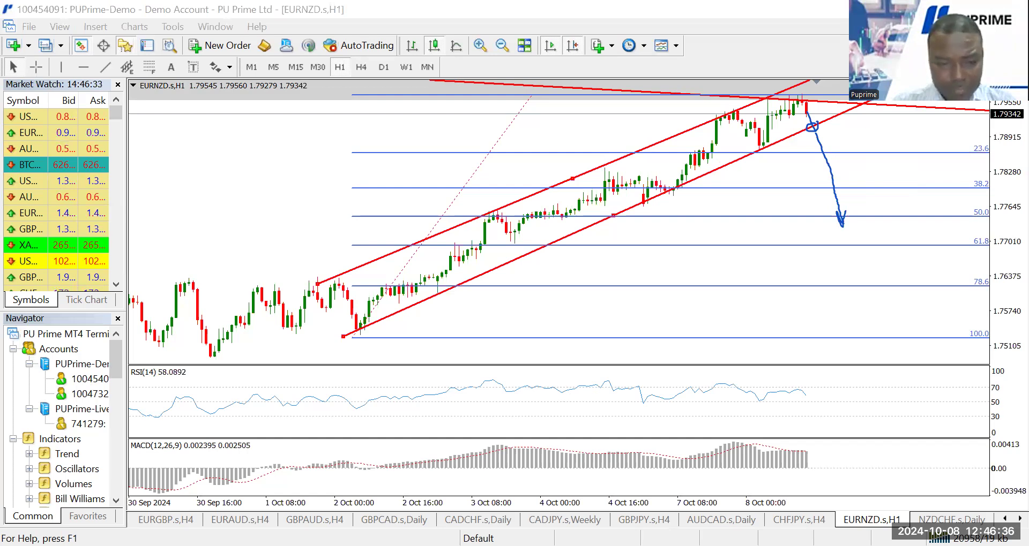
# Find the AUDCAD daily chart among the open charts and show it
pyautogui.click(1004, 519)
pyautogui.click(1005, 519)
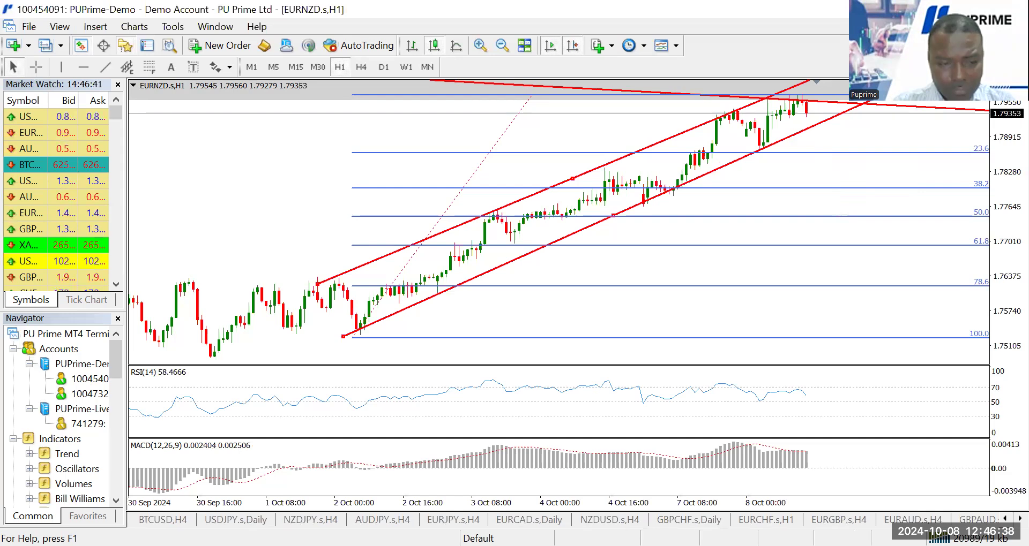
pyautogui.click(1004, 519)
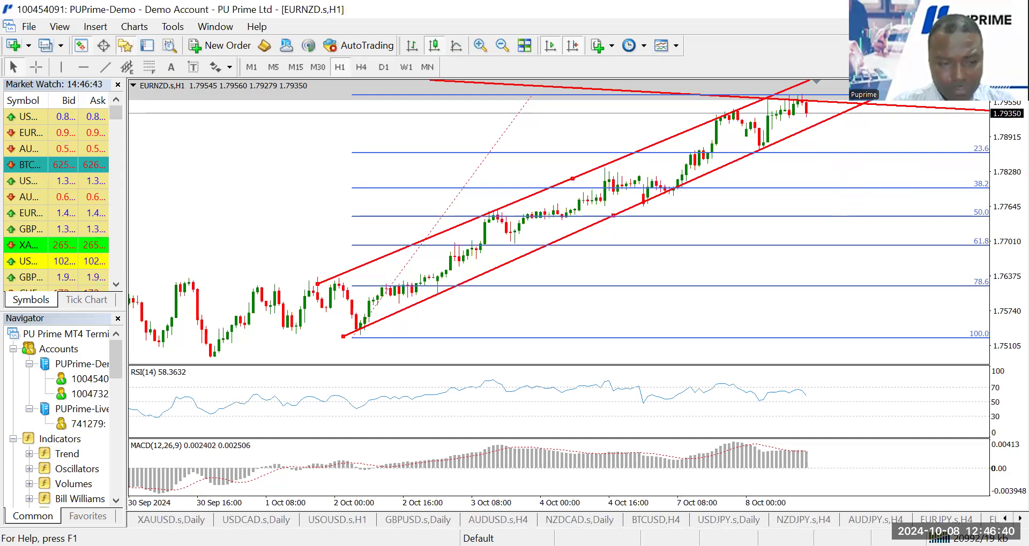
pyautogui.click(1005, 519)
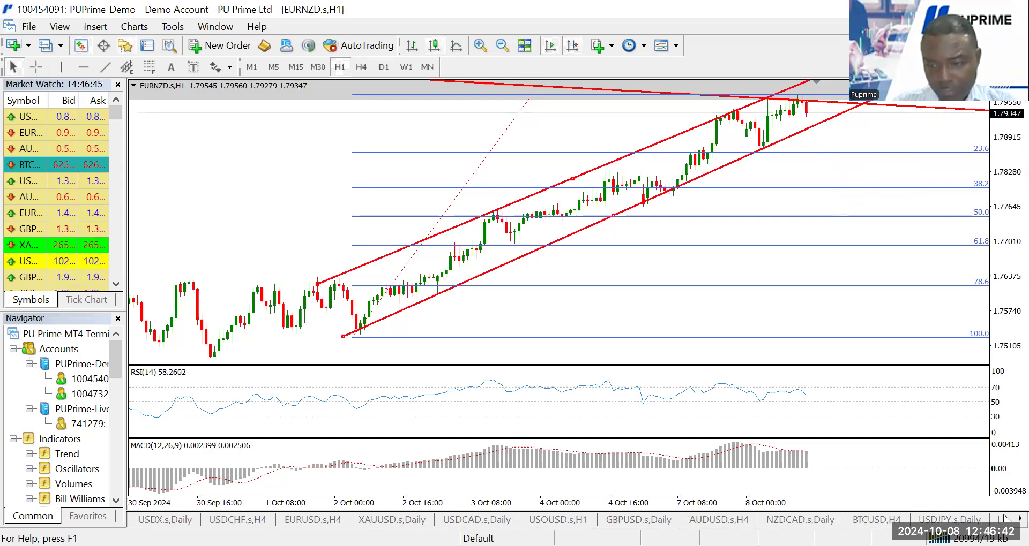
pyautogui.scroll(-5, 1003, 516)
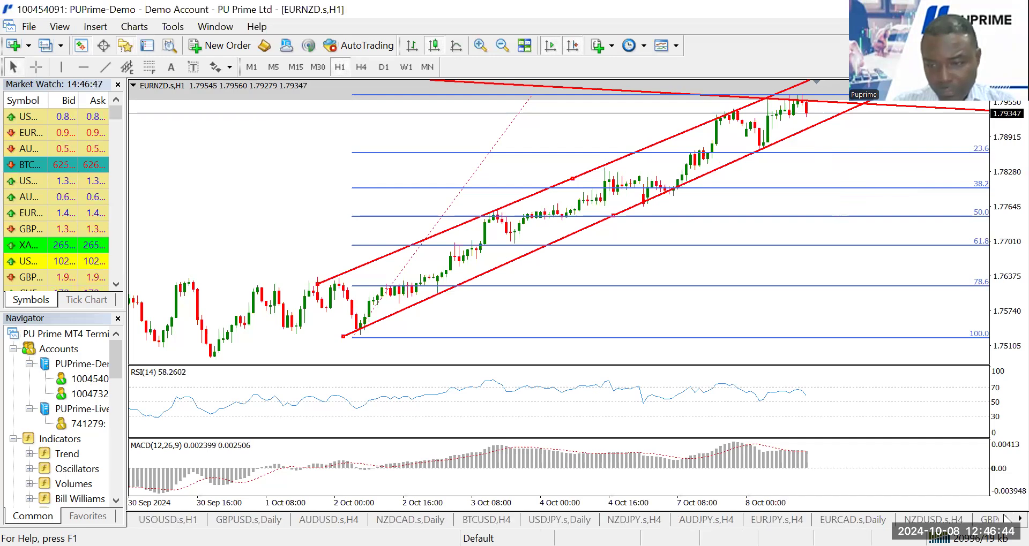
pyautogui.click(1006, 518)
pyautogui.click(1006, 518)
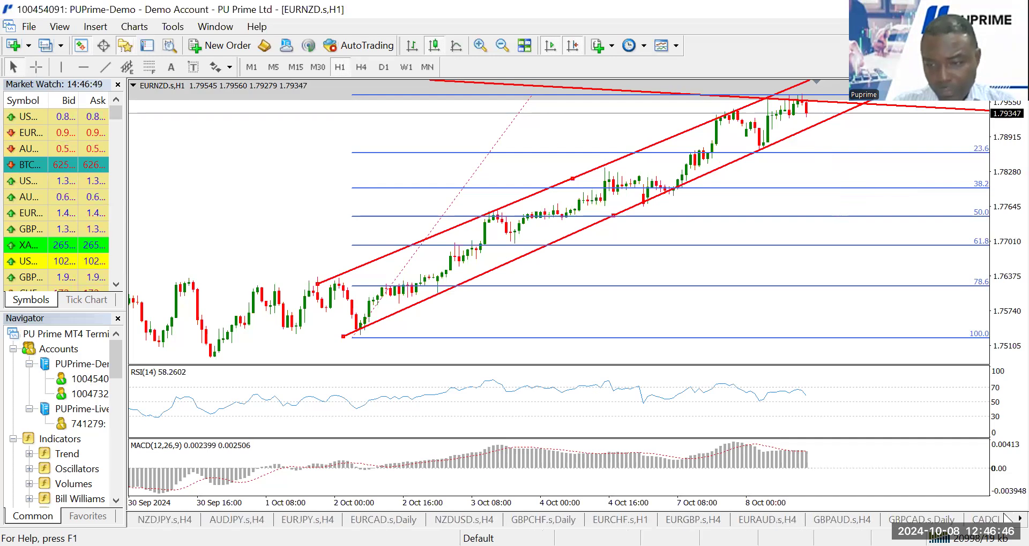
pyautogui.click(1006, 518)
pyautogui.click(1006, 519)
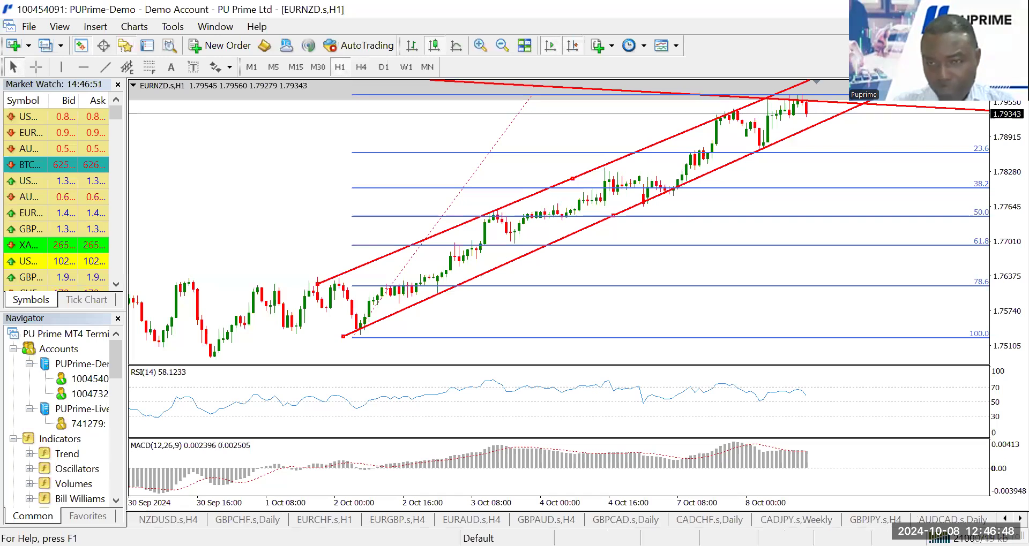
pyautogui.click(926, 517)
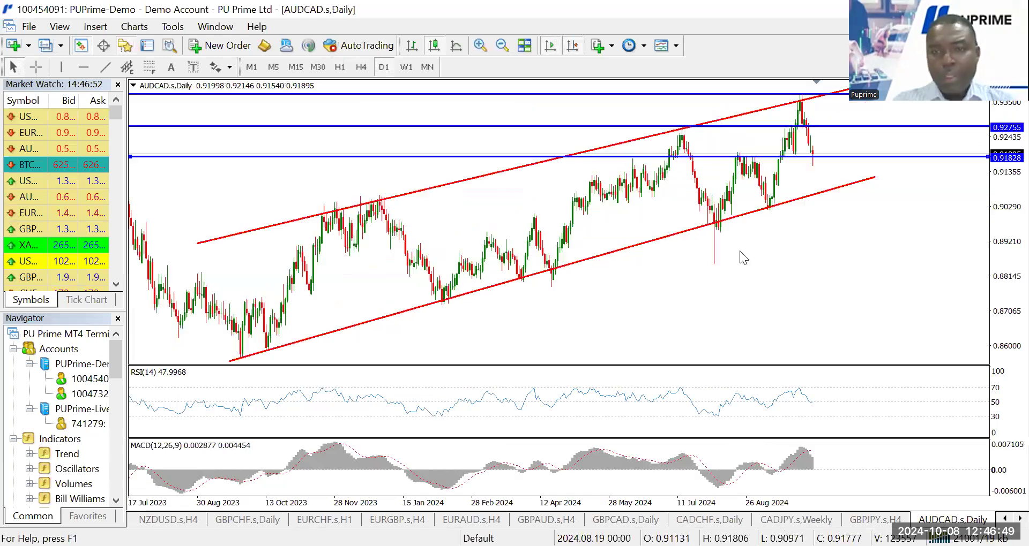
# Delete the horizontal line at 0.92755 on the AUDCAD daily chart and move the lower blue level to 0.91863
pyautogui.rightClick(817, 123)
pyautogui.click(859, 173)
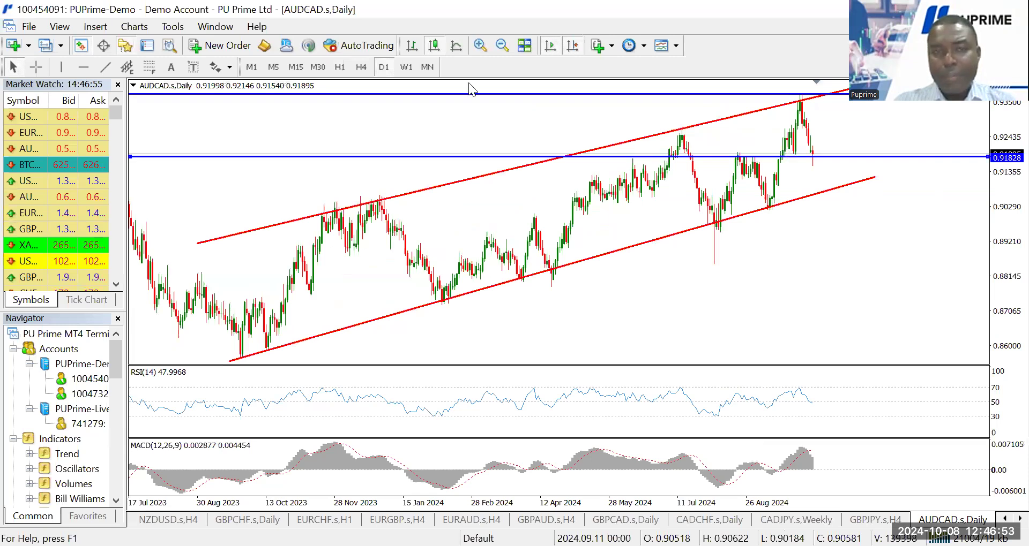
pyautogui.click(478, 47)
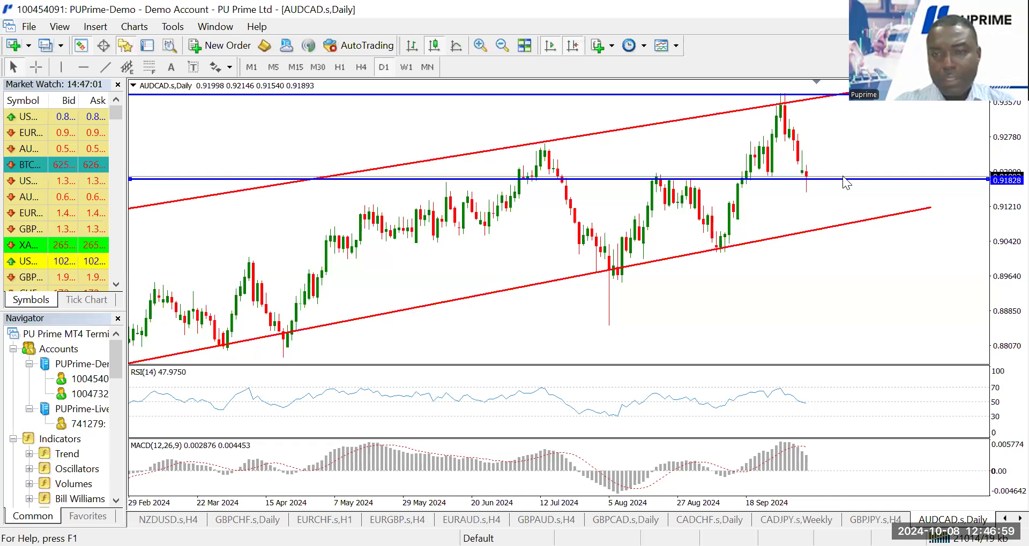
pyautogui.moveTo(841, 178); pyautogui.dragTo(841, 175)
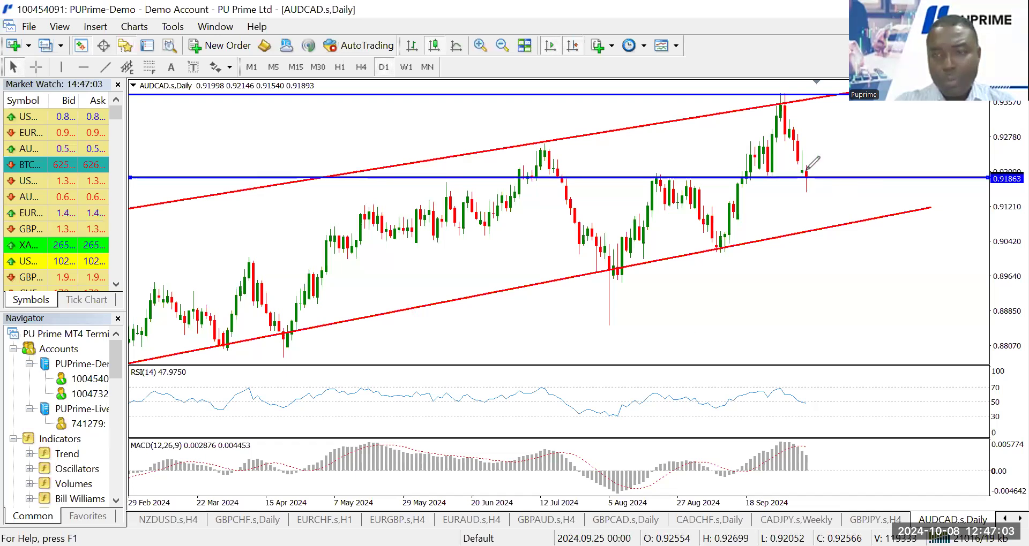
# Circle the earlier high and latest candles at the AUDCAD blue level, and trace the rise, pullback and projected rebound
pyautogui.moveTo(668, 169); pyautogui.dragTo(665, 173)
pyautogui.moveTo(817, 179); pyautogui.dragTo(792, 166)
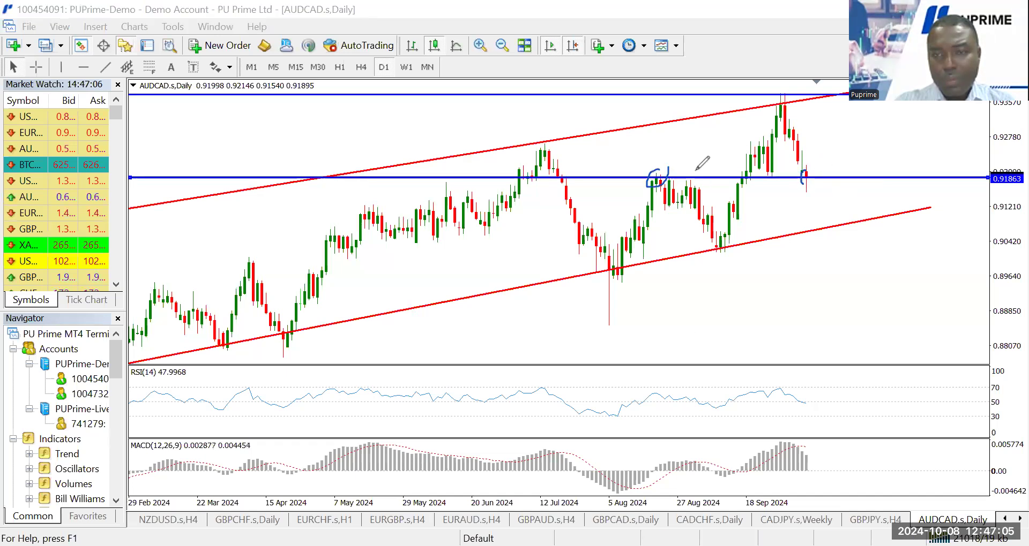
pyautogui.moveTo(713, 222)
pyautogui.mouseDown()
pyautogui.moveTo(775, 120)
pyautogui.moveTo(799, 162)
pyautogui.moveTo(839, 118)
pyautogui.moveTo(841, 132)
pyautogui.mouseUp()
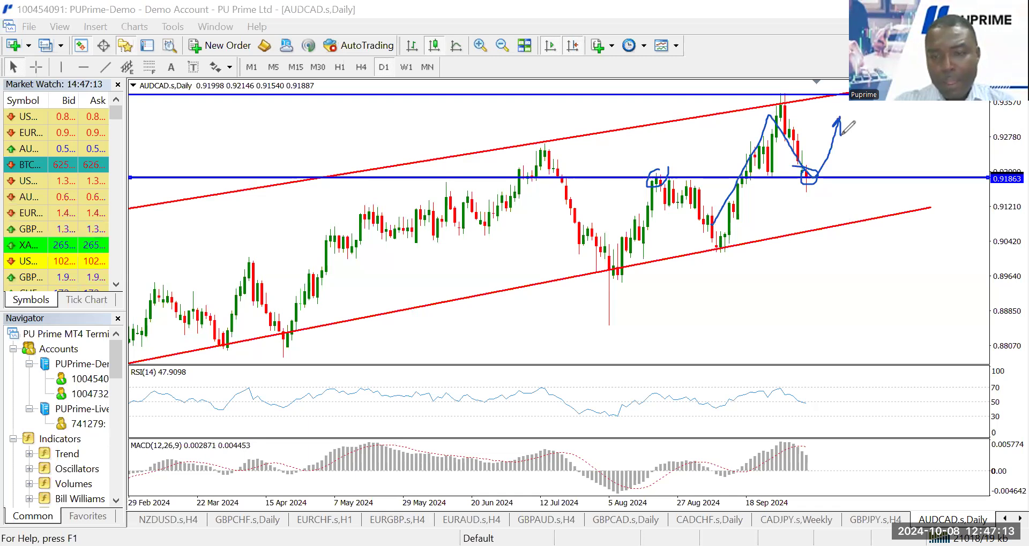
# Clear the AUDCAD sketches, box the latest candles at the blue level on the enlarged chart and sketch an upward arrow from them
pyautogui.click(472, 42)
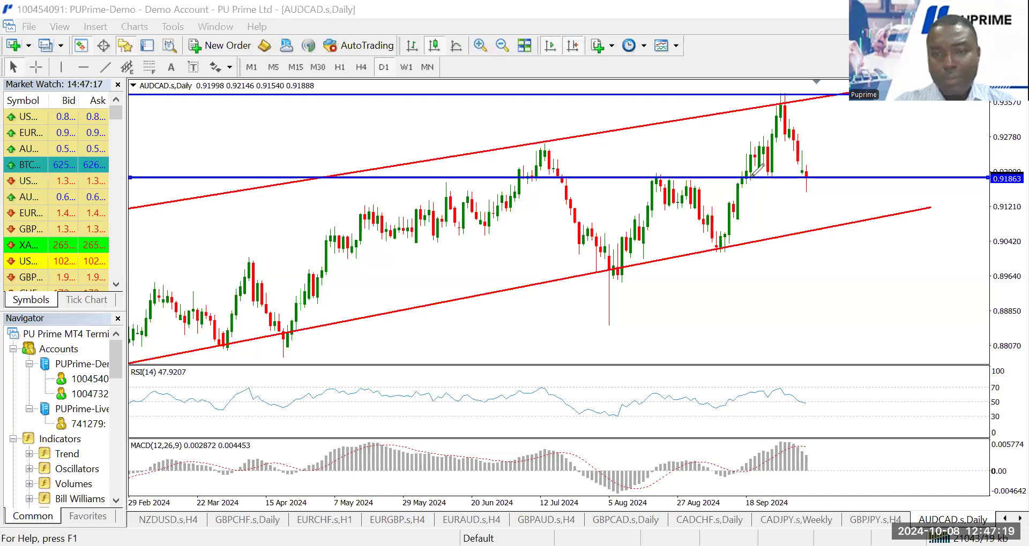
pyautogui.moveTo(798, 171); pyautogui.dragTo(806, 165)
pyautogui.press('+')
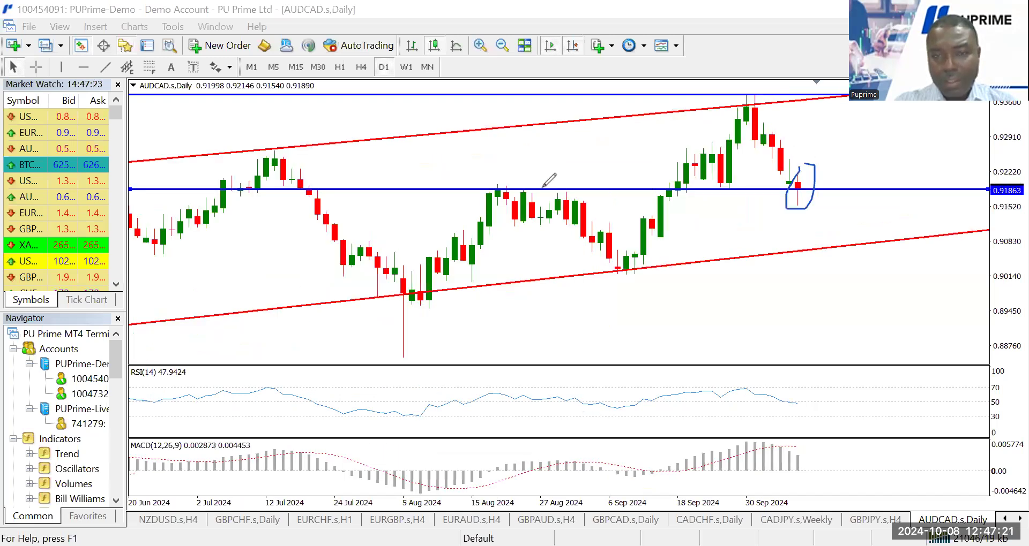
pyautogui.moveTo(798, 191)
pyautogui.mouseDown()
pyautogui.moveTo(837, 117)
pyautogui.moveTo(844, 134)
pyautogui.mouseUp()
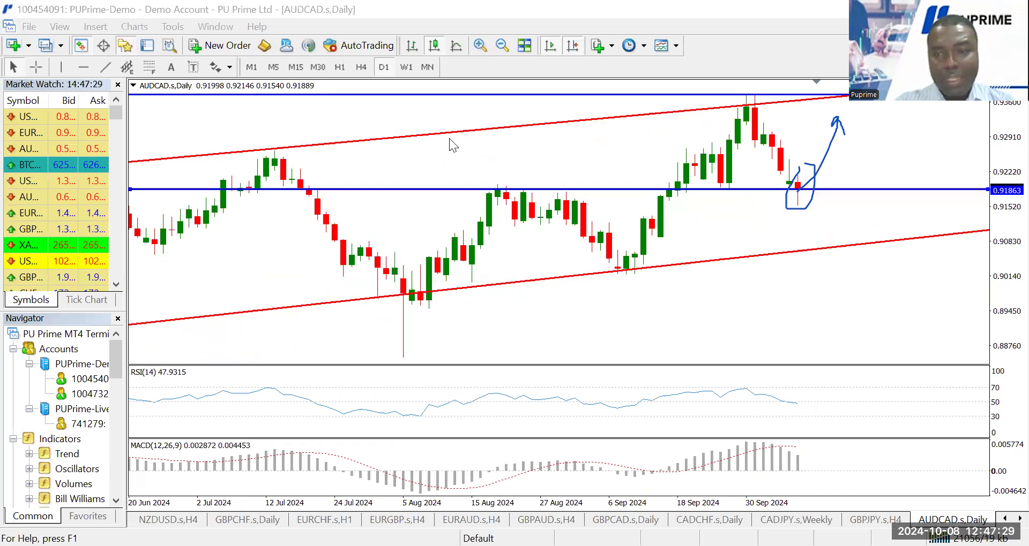
# Show AUDCAD on the one-hour timeframe and draw a descending trendline across the October highs down past the latest candles
pyautogui.click(340, 67)
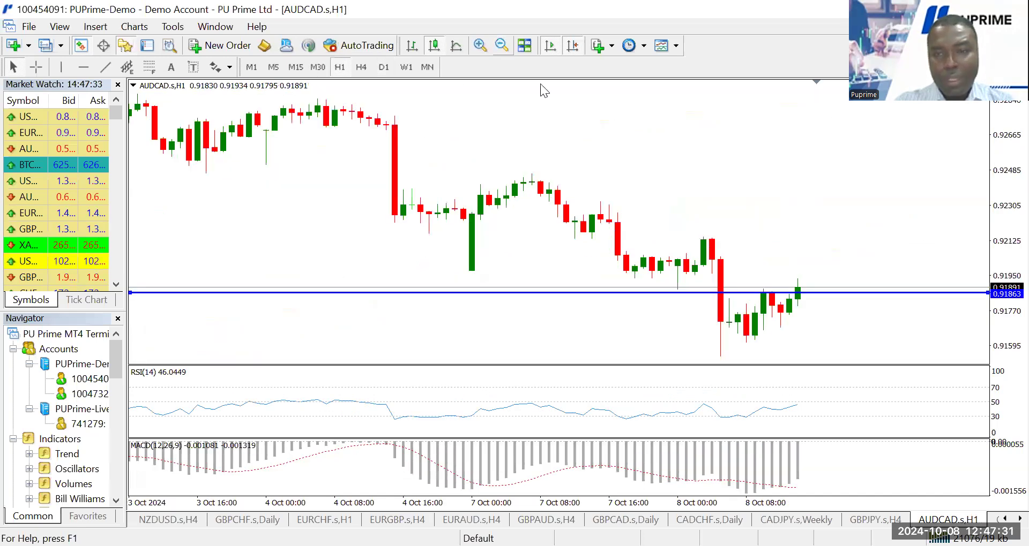
pyautogui.click(502, 46)
pyautogui.click(502, 46)
pyautogui.click(486, 48)
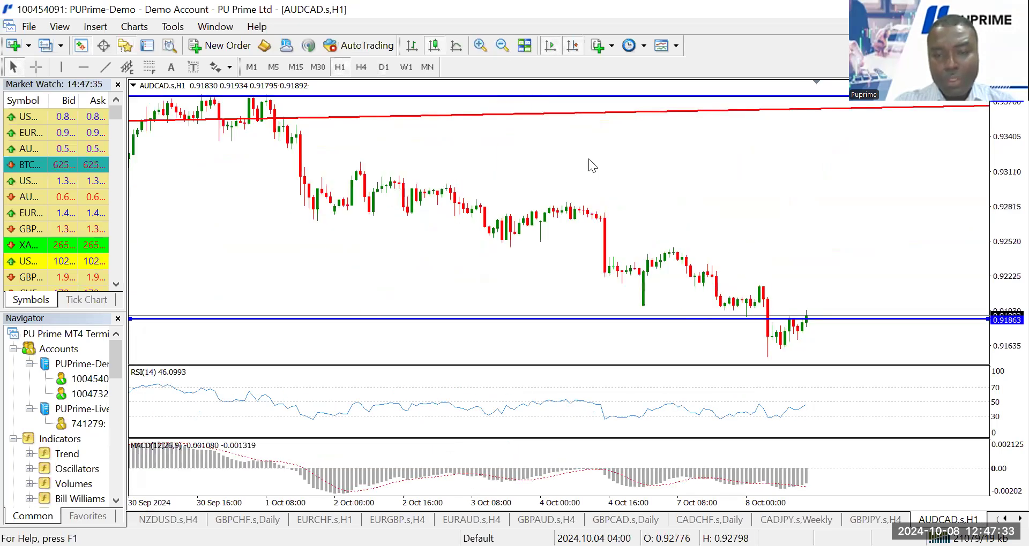
pyautogui.click(106, 68)
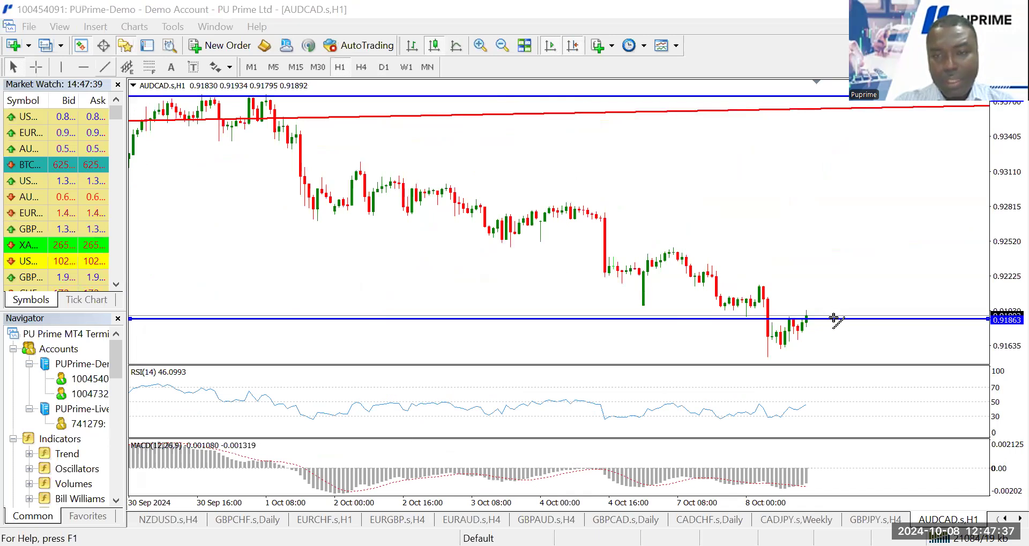
pyautogui.moveTo(836, 322); pyautogui.dragTo(448, 102)
pyautogui.moveTo(498, 157); pyautogui.dragTo(455, 152)
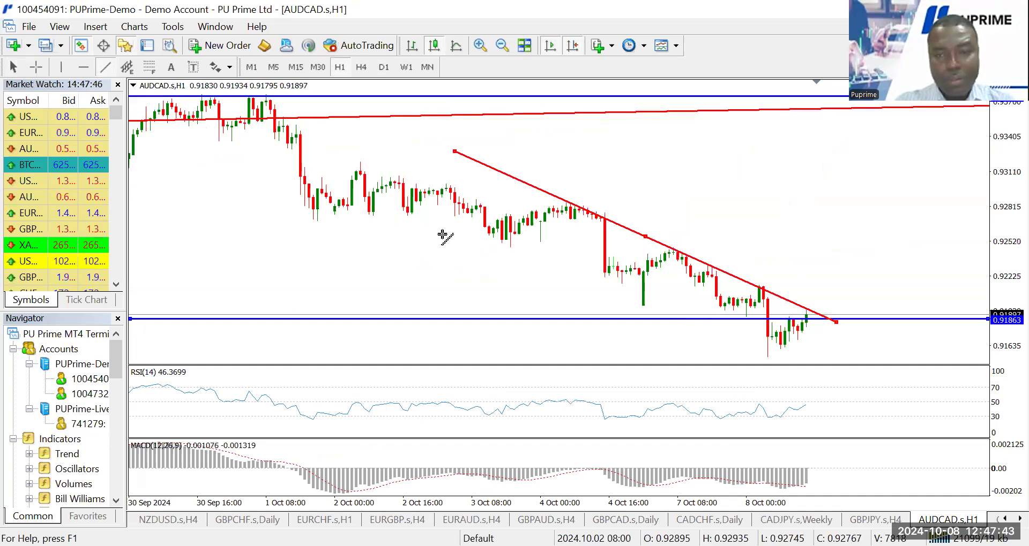
# Draw a descending trendline under the AUDCAD H1 lows from 2 October and extend the upper trendline slightly further past the latest candle
pyautogui.moveTo(458, 230); pyautogui.dragTo(797, 351)
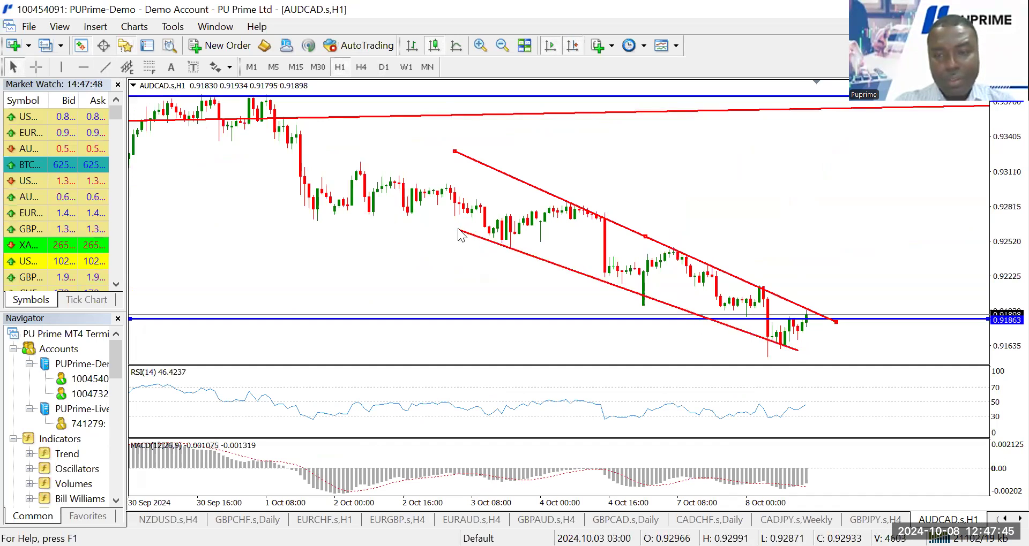
pyautogui.moveTo(417, 217); pyautogui.dragTo(415, 213)
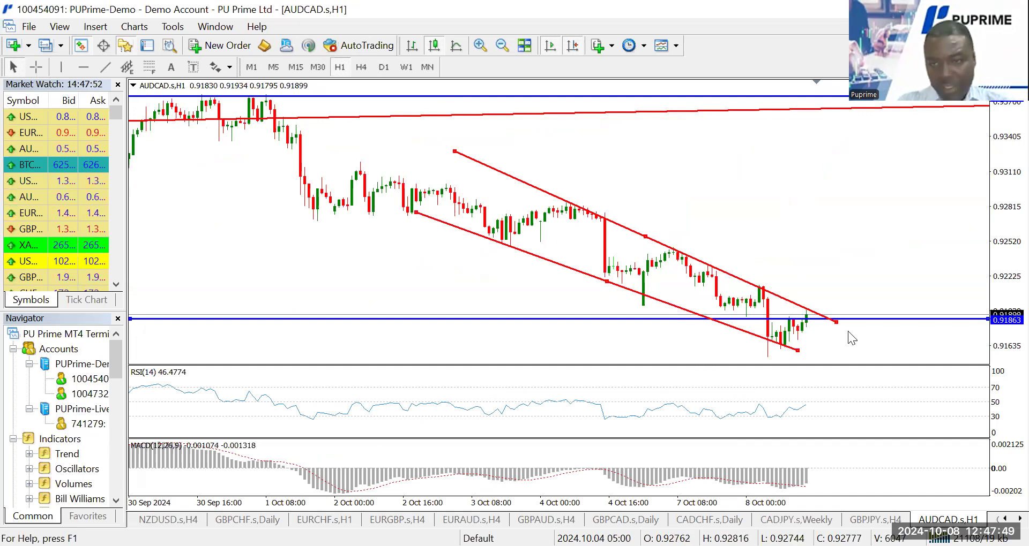
pyautogui.moveTo(835, 322); pyautogui.dragTo(844, 323)
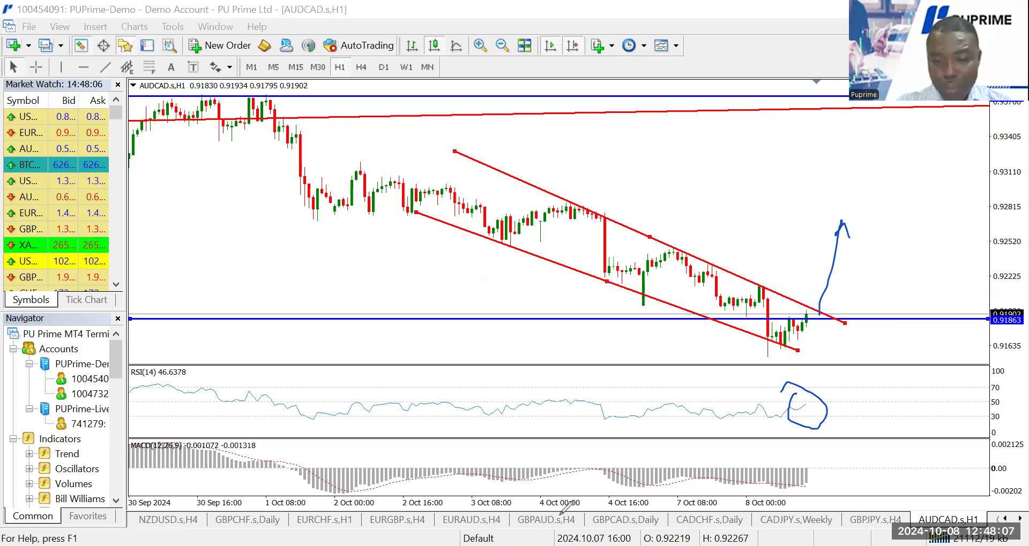
# Clear the AUDCAD sketches and show the NZDUSD chart on the daily timeframe
pyautogui.click(885, 520)
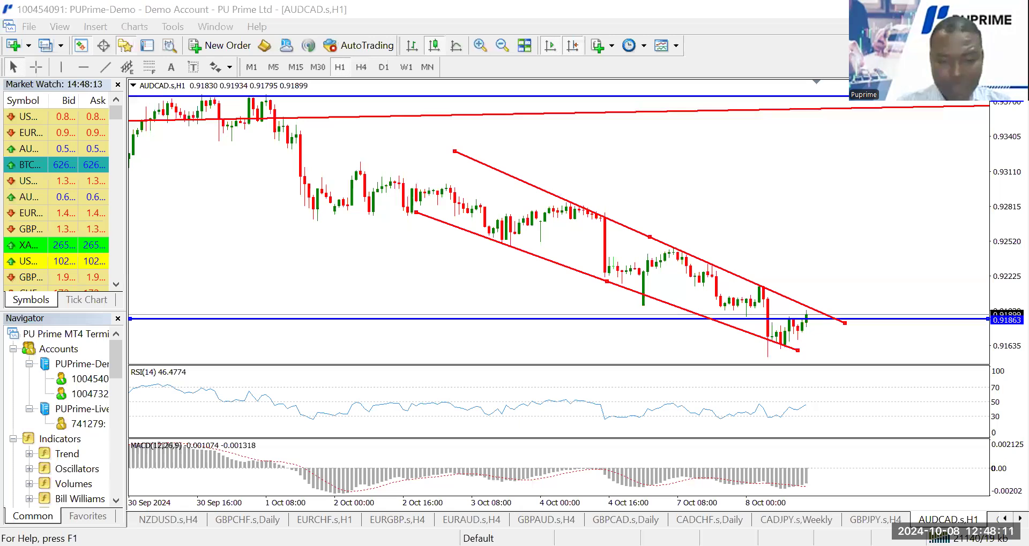
pyautogui.click(393, 519)
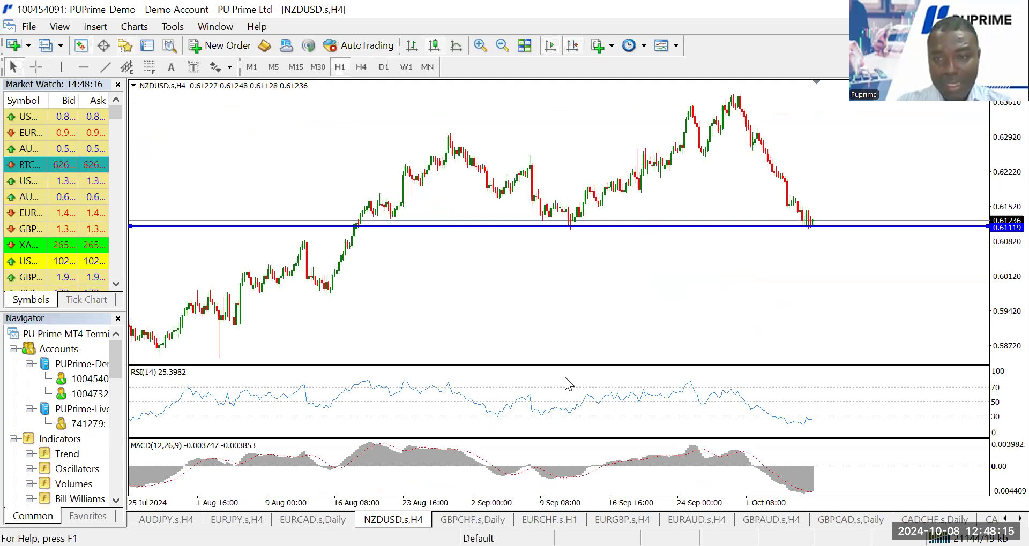
pyautogui.click(384, 67)
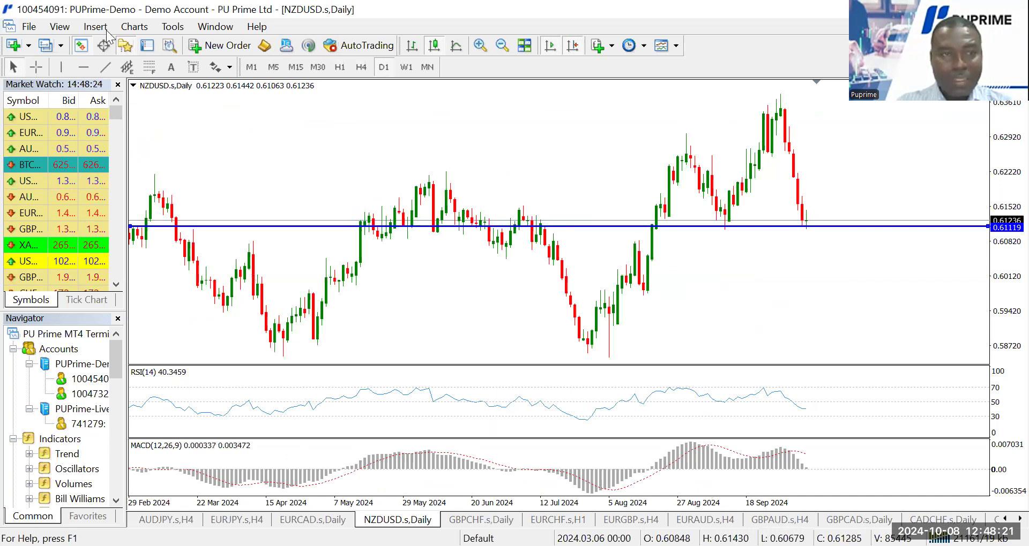
# Draw a rectangle zone from the early September lows past the latest NZDUSD candles, and delete the horizontal line at 0.61119
pyautogui.click(237, 137)
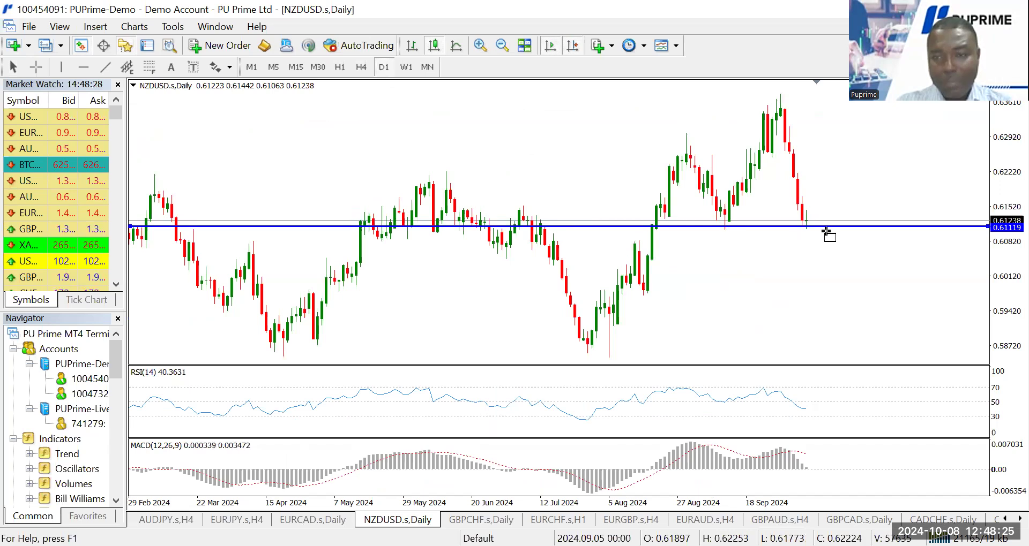
pyautogui.moveTo(835, 218); pyautogui.dragTo(832, 220)
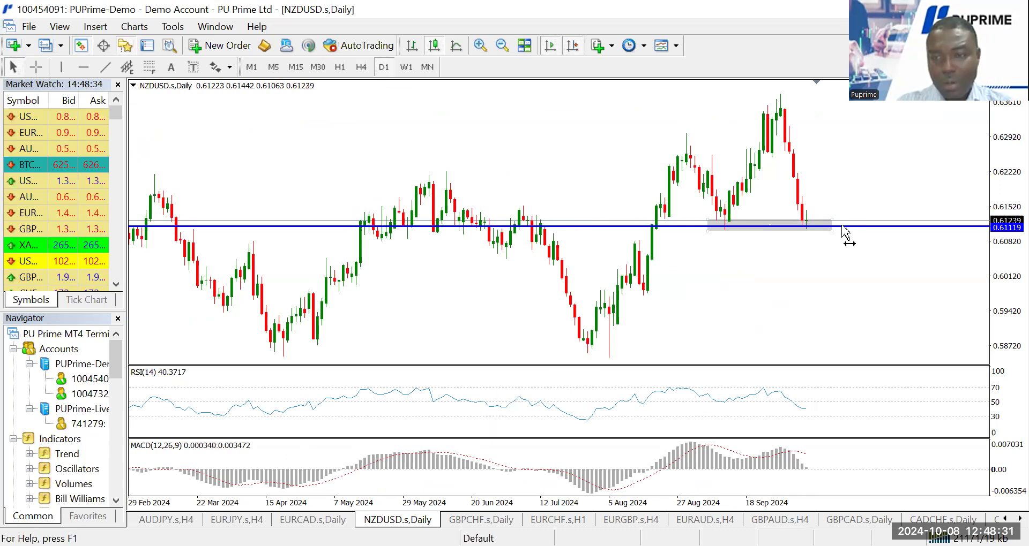
pyautogui.rightClick(843, 226)
pyautogui.click(914, 281)
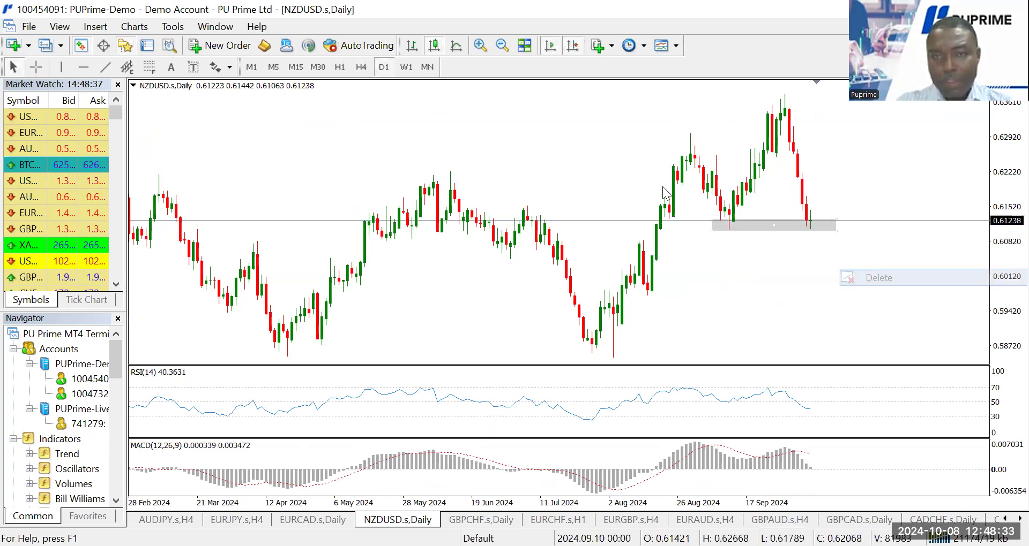
# Circle the latest NZDUSD daily candles at the grey zone, clear the circle and sketch an upward arrow from them
pyautogui.doubleClick(480, 45)
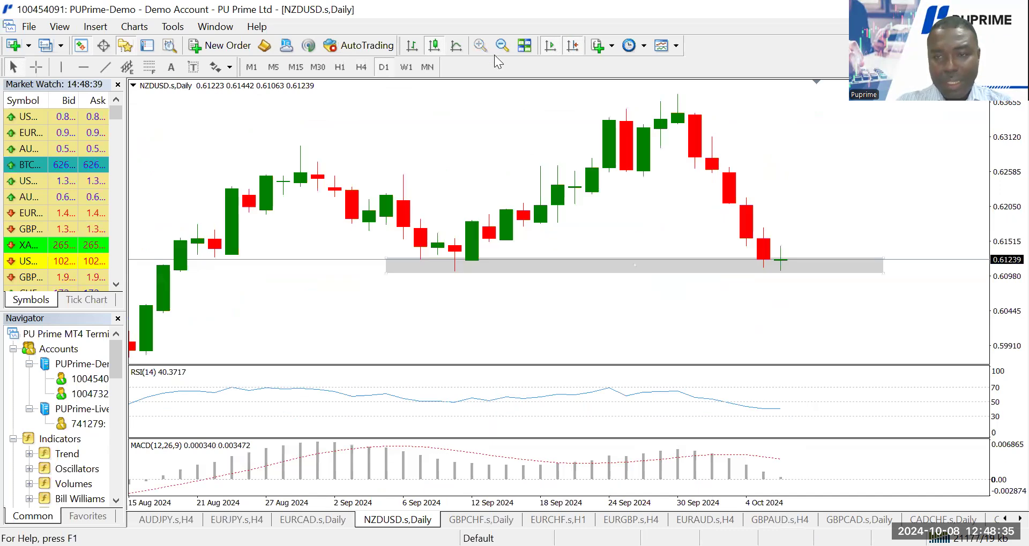
pyautogui.press('-')
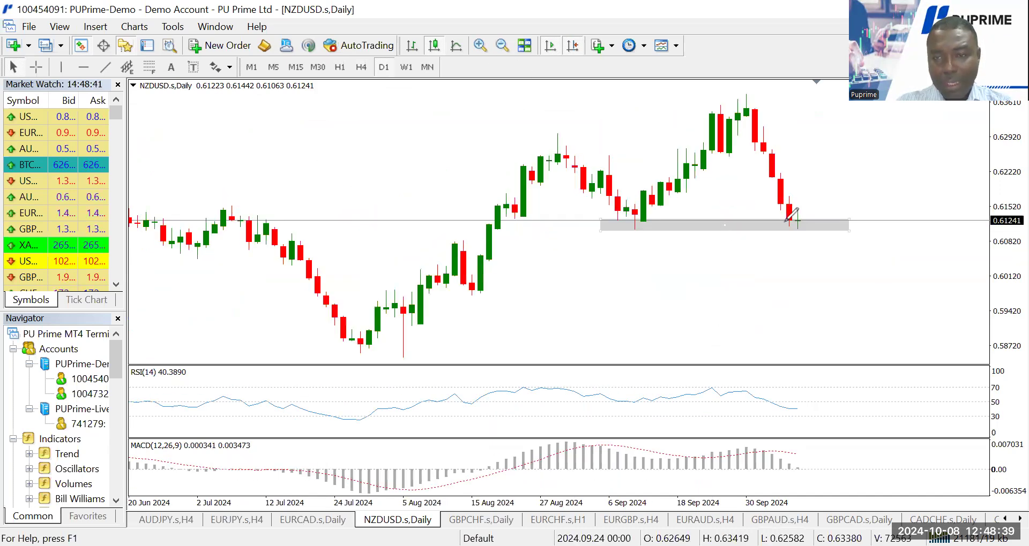
pyautogui.moveTo(805, 205); pyautogui.dragTo(794, 207)
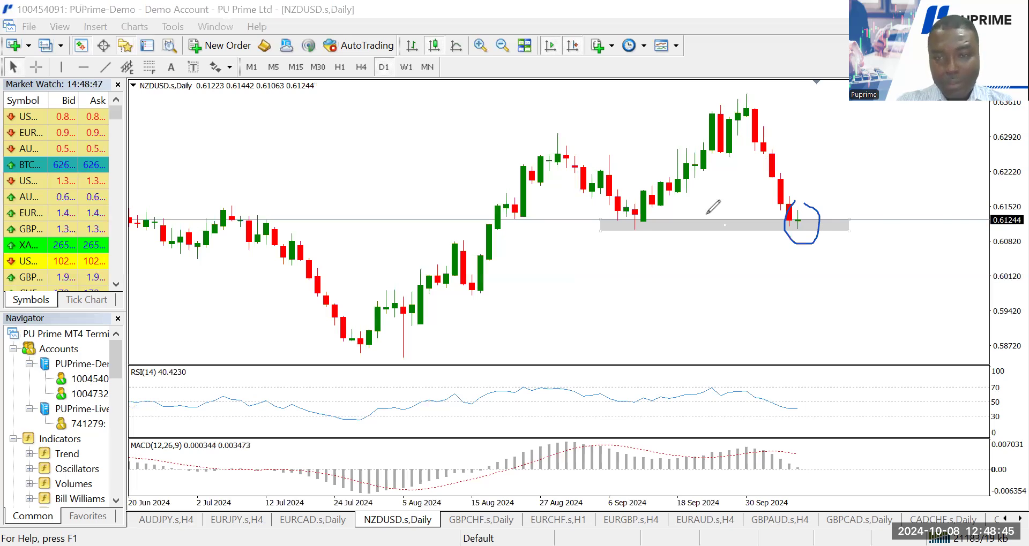
pyautogui.click(816, 233)
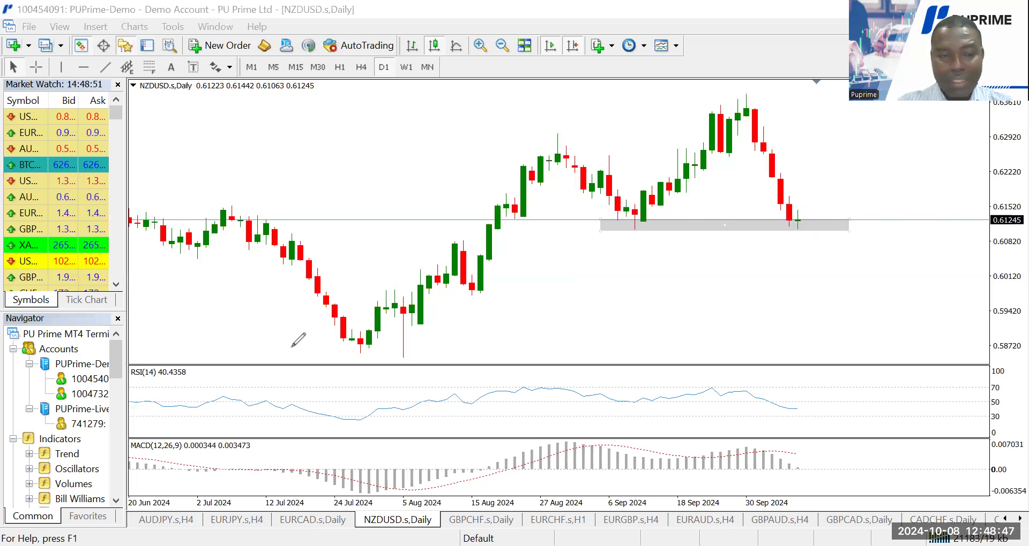
pyautogui.moveTo(793, 221)
pyautogui.mouseDown()
pyautogui.moveTo(833, 115)
pyautogui.moveTo(842, 129)
pyautogui.mouseUp()
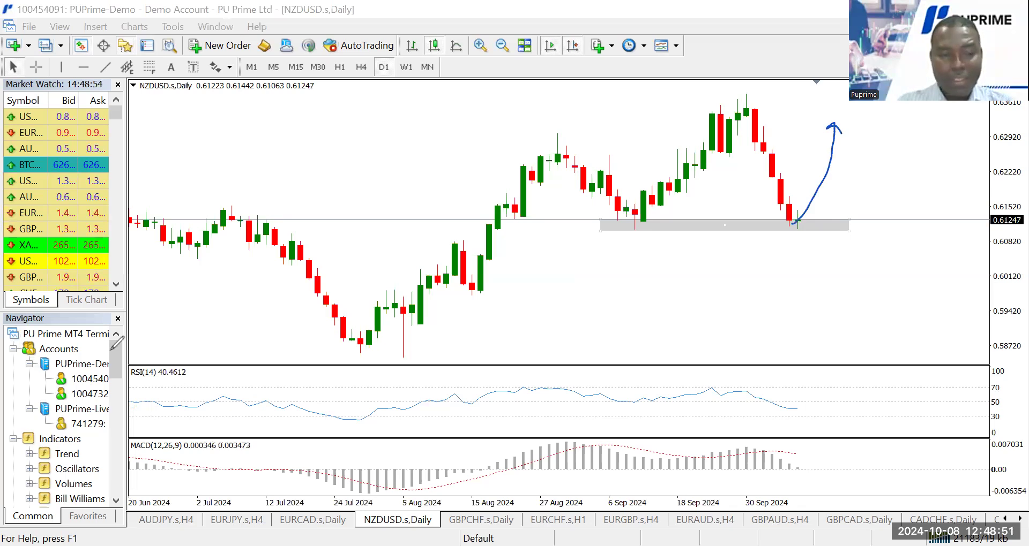
# Show NZDUSD on the one-hour timeframe and draw two descending trendlines along the highs and lows since 30 September
pyautogui.click(356, 66)
pyautogui.press('h')
pyautogui.press('4')
pyautogui.press('Return')
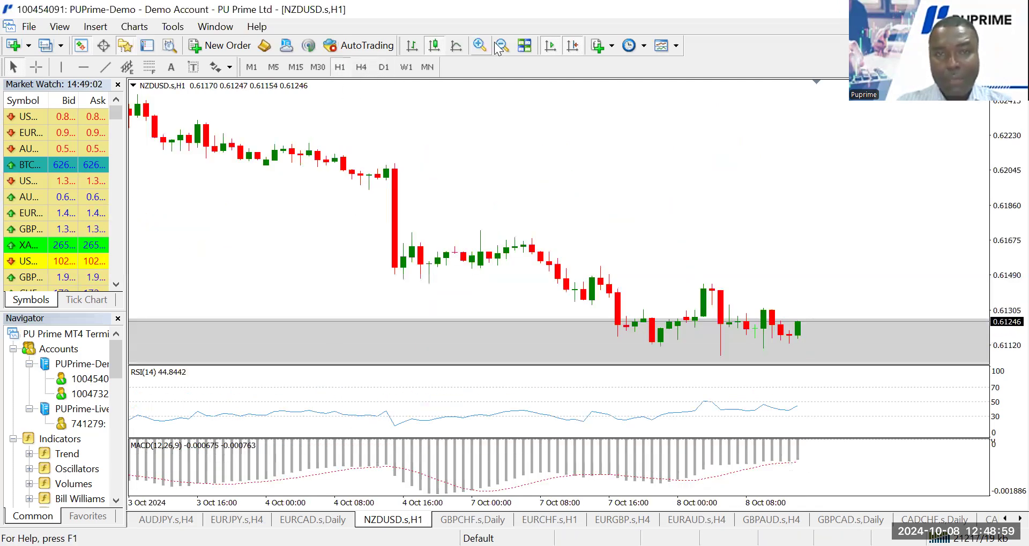
pyautogui.press('h')
pyautogui.press('1')
pyautogui.press('Return')
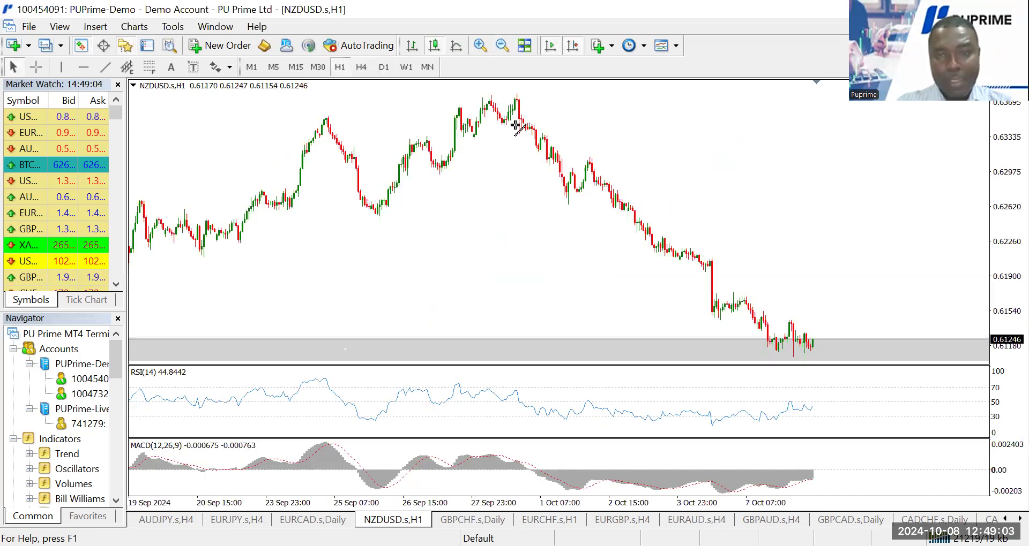
pyautogui.moveTo(516, 126)
pyautogui.mouseDown()
pyautogui.moveTo(819, 328)
pyautogui.moveTo(825, 348)
pyautogui.mouseUp()
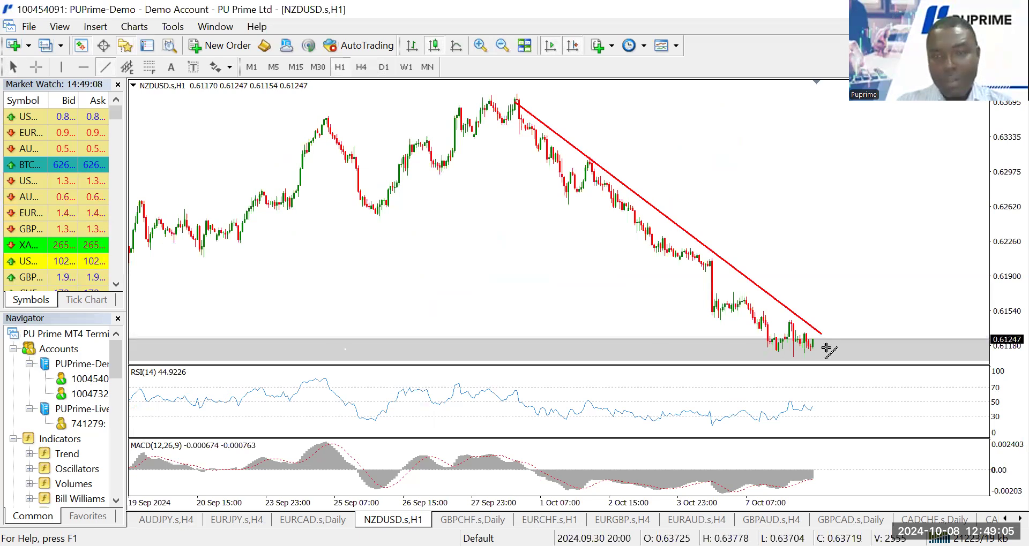
pyautogui.click(105, 67)
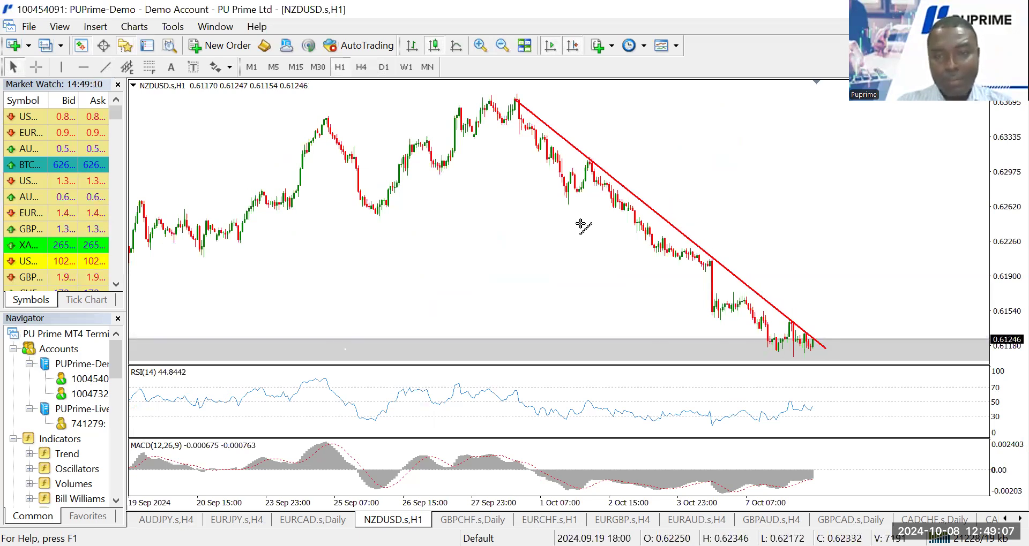
pyautogui.moveTo(529, 173); pyautogui.dragTo(787, 369)
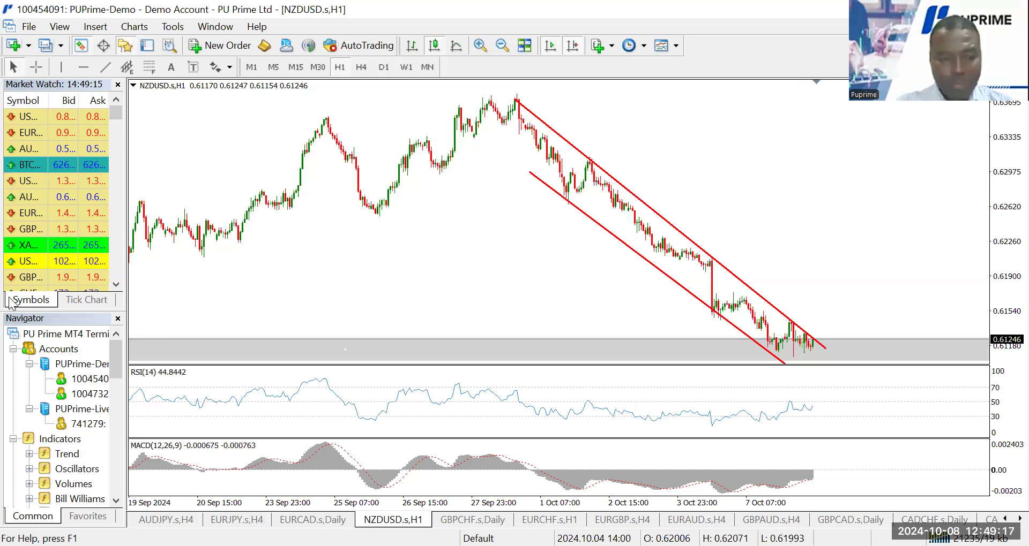
# Show NZDUSD on the four-hour timeframe, sketch the RSI's dips below 30 with an upward arrow to 70, and clear the sketch
pyautogui.click(366, 69)
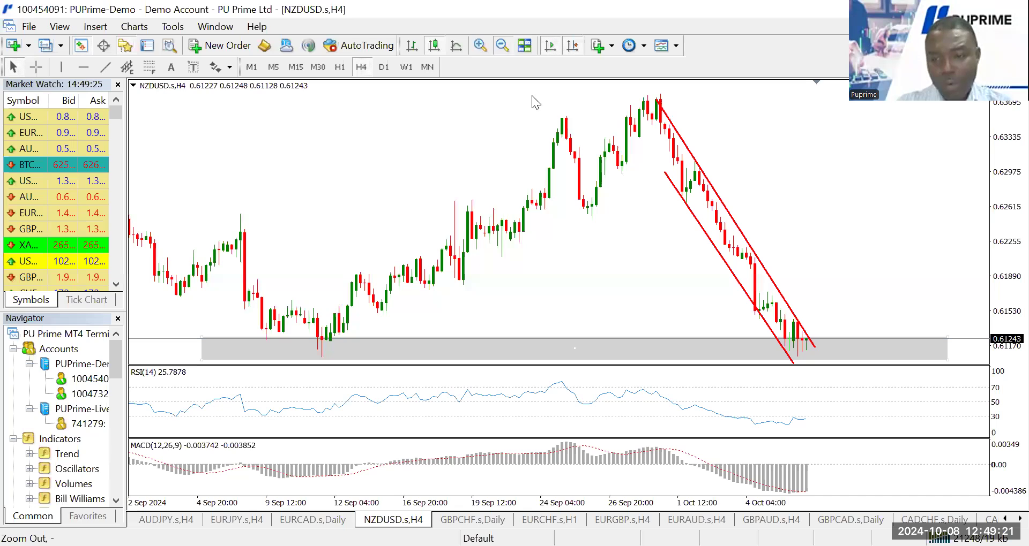
pyautogui.press('-')
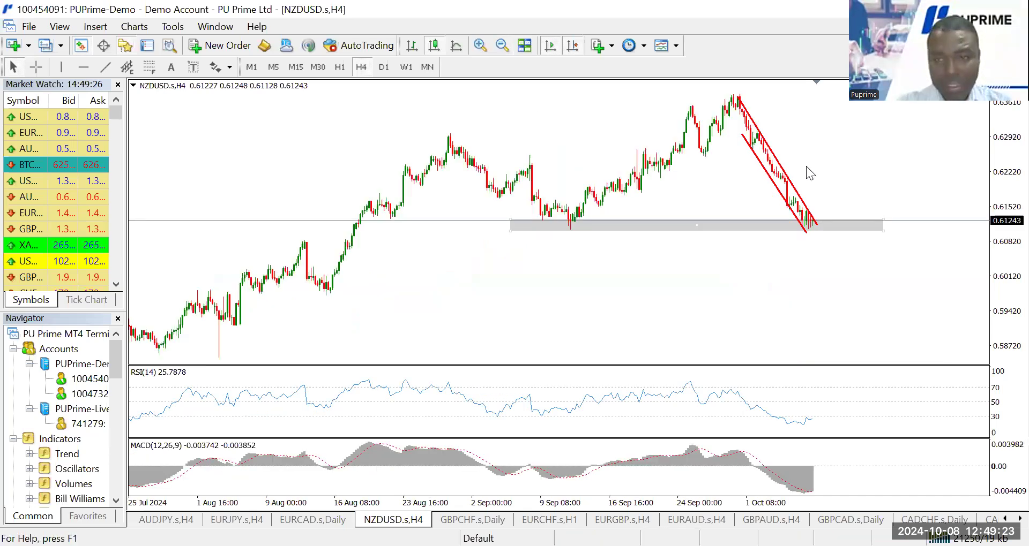
pyautogui.moveTo(829, 416); pyautogui.dragTo(774, 414)
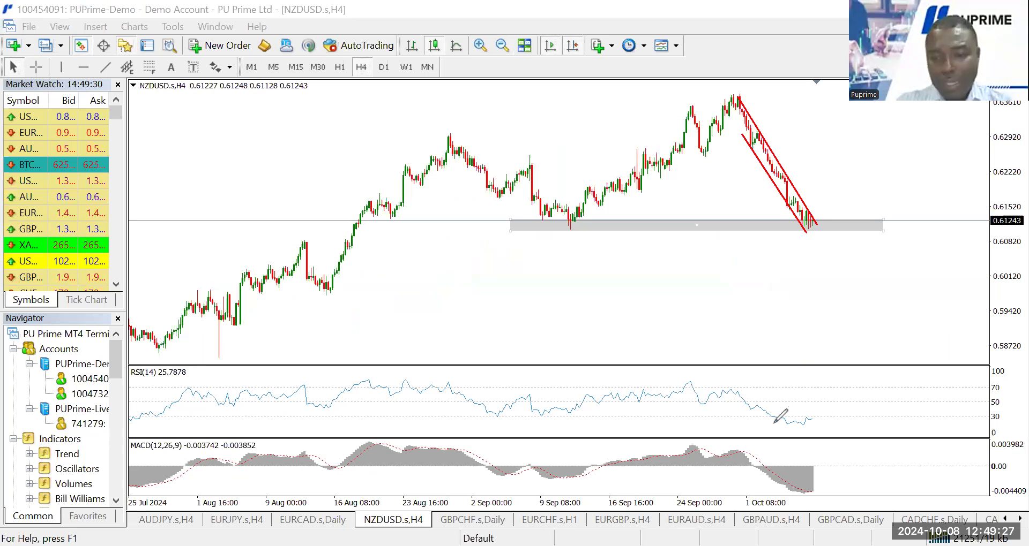
pyautogui.moveTo(774, 417)
pyautogui.mouseDown()
pyautogui.moveTo(785, 427)
pyautogui.moveTo(829, 416)
pyautogui.mouseUp()
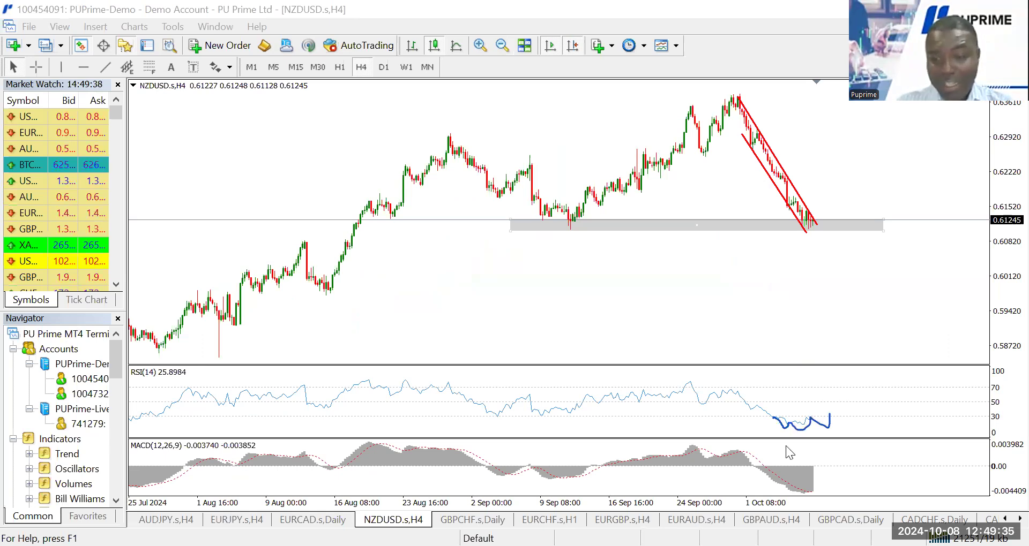
pyautogui.moveTo(778, 417)
pyautogui.mouseDown()
pyautogui.moveTo(809, 424)
pyautogui.moveTo(828, 387)
pyautogui.moveTo(830, 399)
pyautogui.mouseUp()
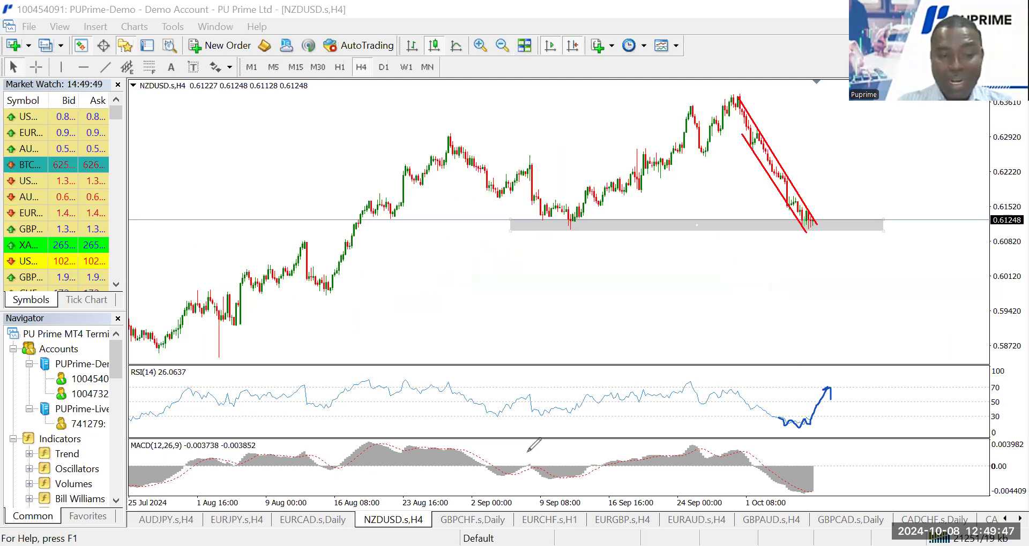
pyautogui.click(904, 405)
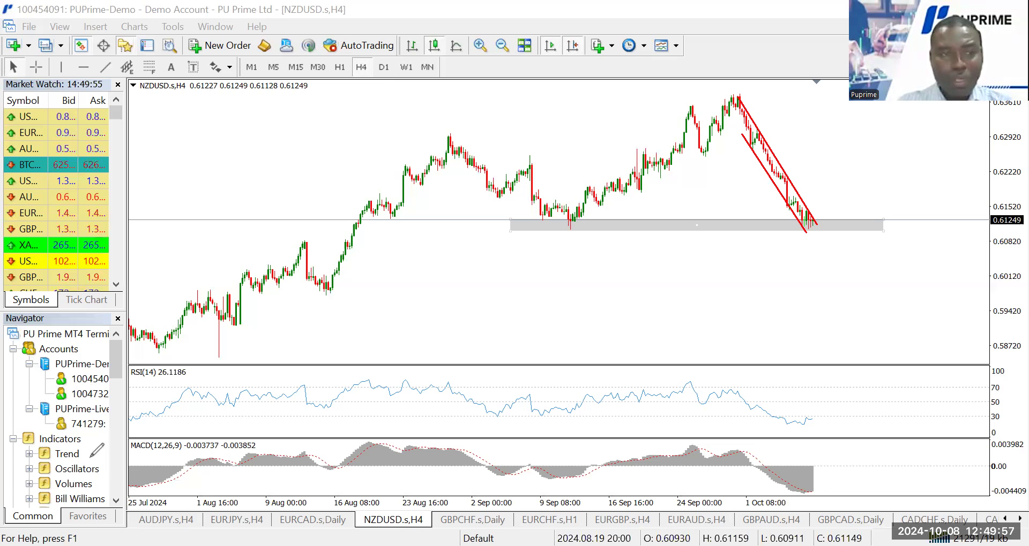
# Return NZDUSD to the one-hour timeframe and sketch an upward arrow from the latest candles through the upper trendline
pyautogui.click(339, 67)
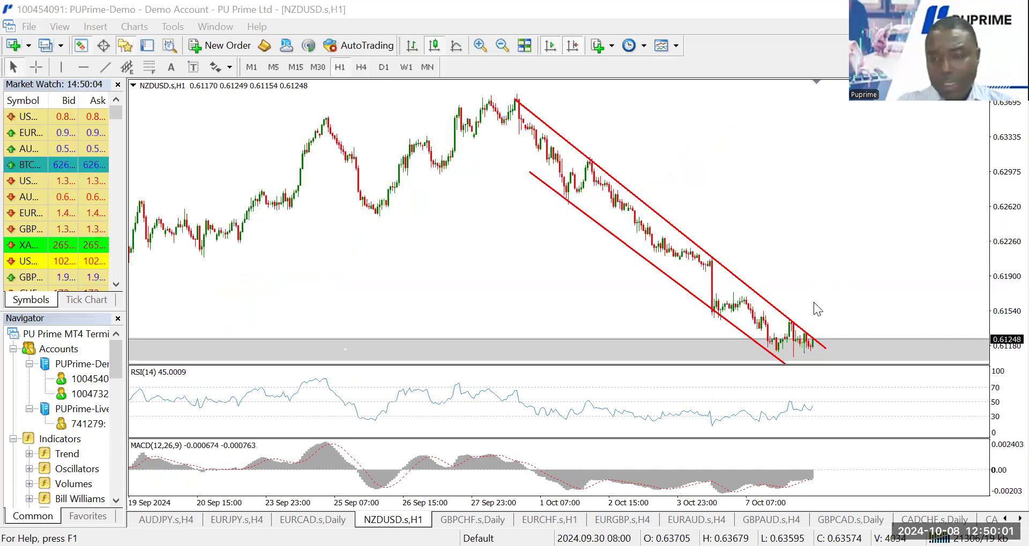
pyautogui.click(480, 46)
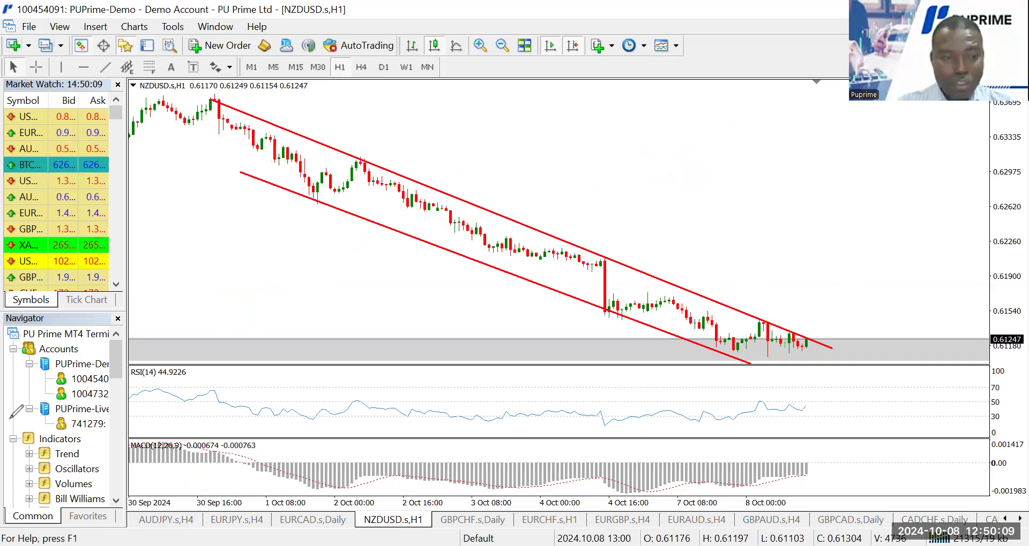
pyautogui.moveTo(810, 345); pyautogui.dragTo(834, 298)
pyautogui.moveTo(829, 306); pyautogui.dragTo(837, 305)
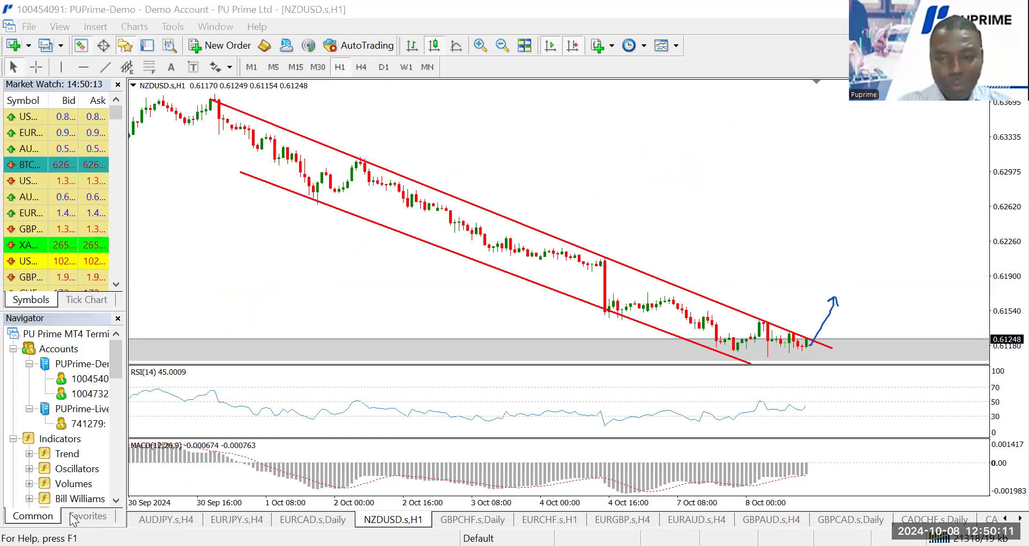
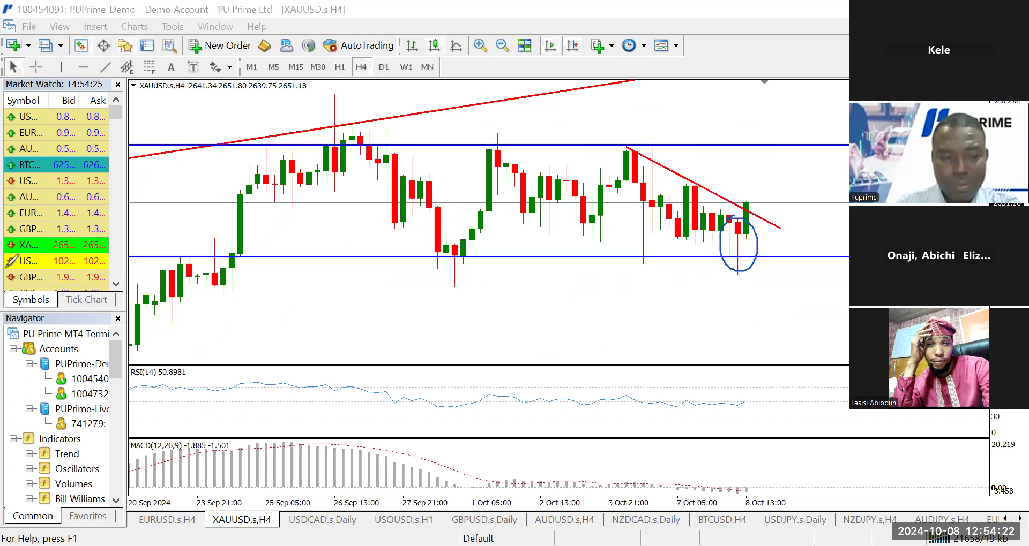
# Show the XAUUSD chart on the 15-minute timeframe with a wider span of candles
pyautogui.click(296, 67)
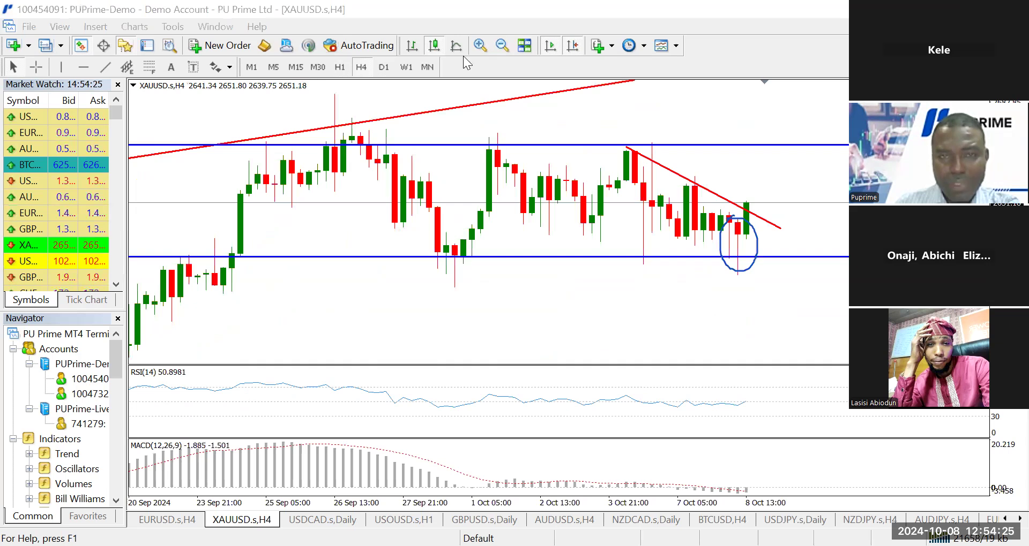
pyautogui.click(500, 46)
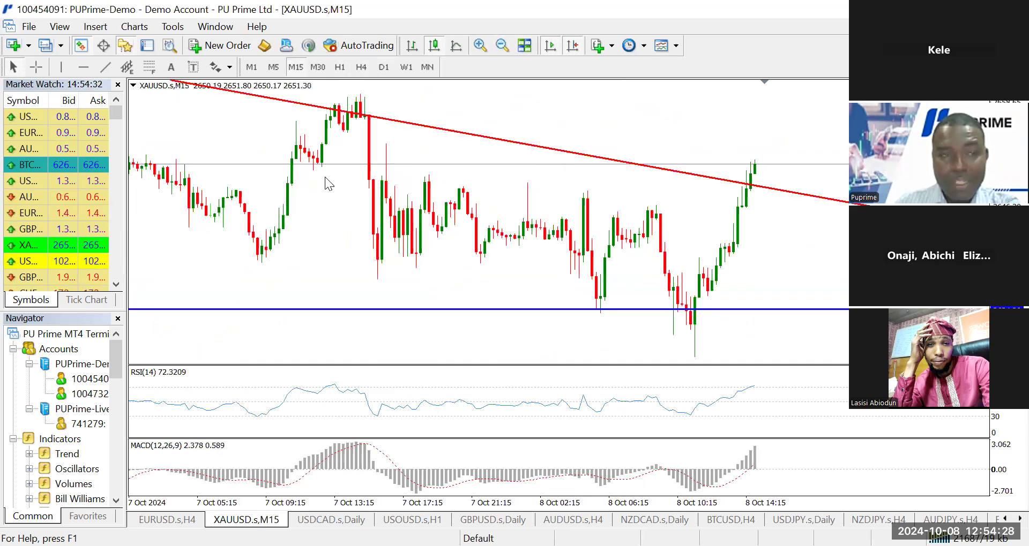
# Draw descending trendlines along the highs and lows of XAUUSD from 7 to 8 October, extending the upper one back past its starting high
pyautogui.click(105, 67)
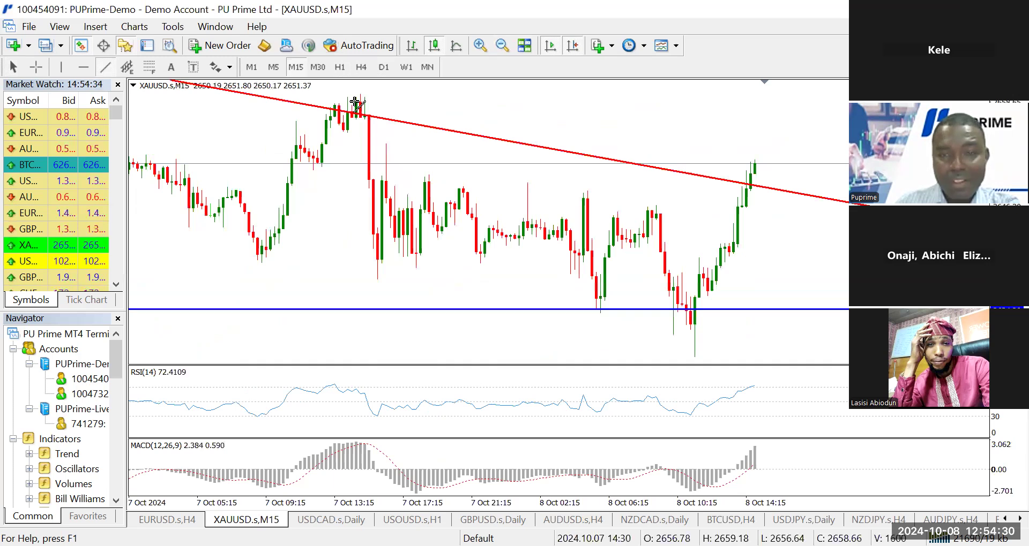
pyautogui.moveTo(352, 98); pyautogui.dragTo(797, 264)
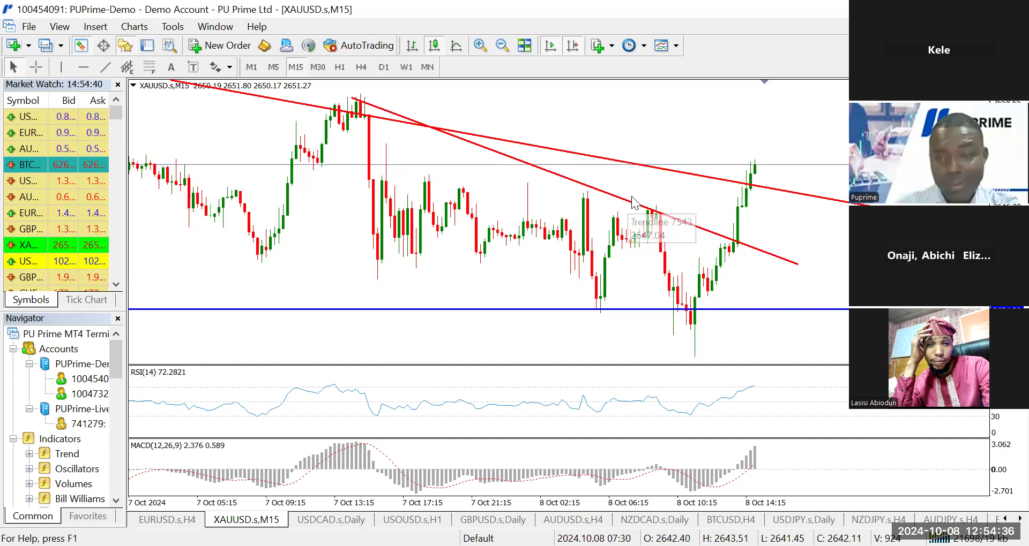
pyautogui.click(105, 65)
pyautogui.moveTo(316, 259); pyautogui.dragTo(239, 260)
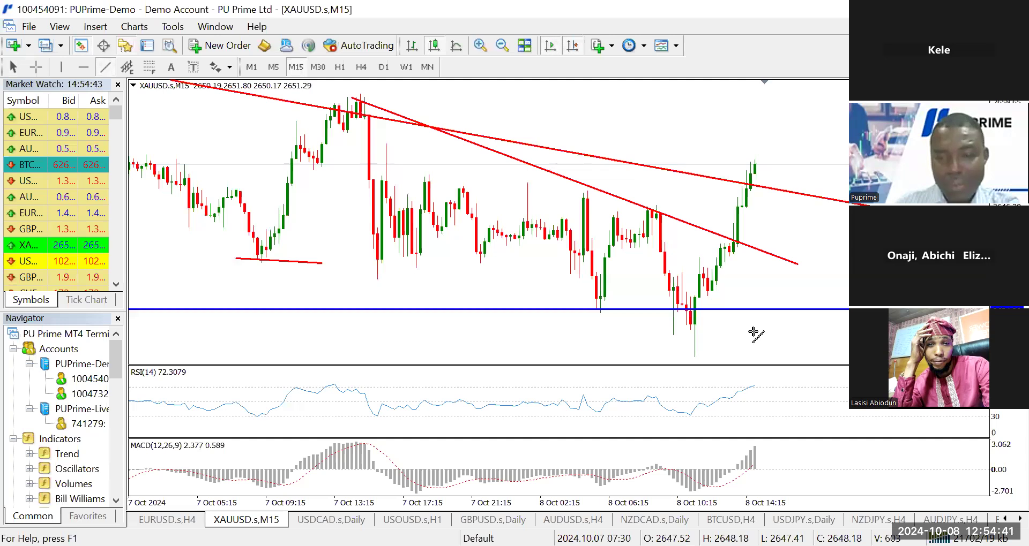
pyautogui.moveTo(773, 334); pyautogui.dragTo(776, 336)
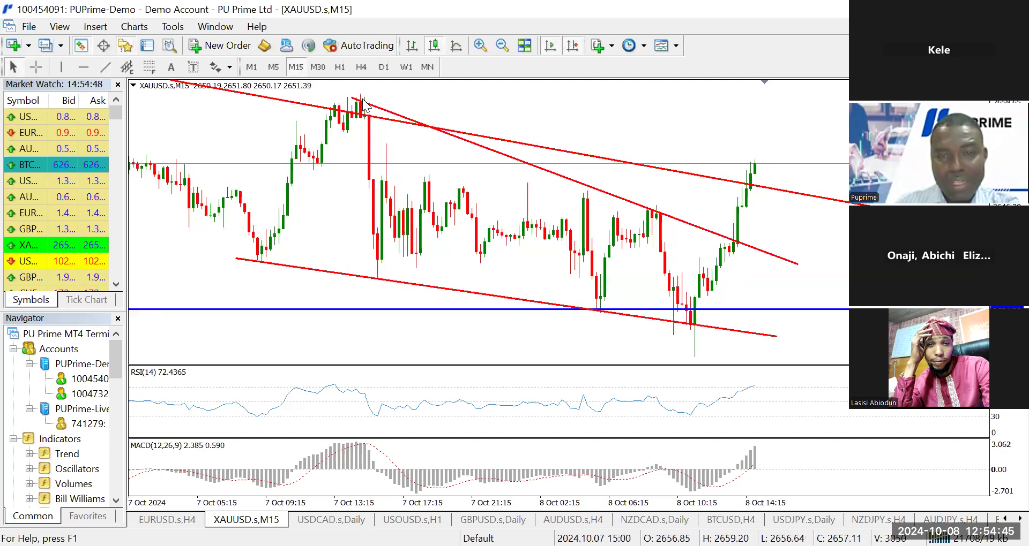
pyautogui.moveTo(352, 98); pyautogui.dragTo(322, 82)
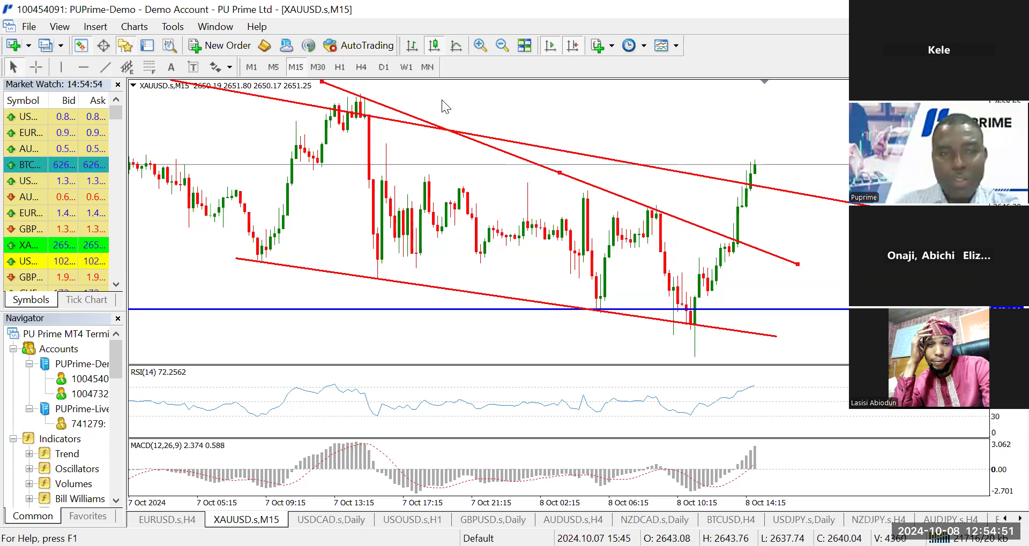
# On the one-hour XAUUSD chart, delete the steeper upper trendline and stretch the lower trendline from the 4 October low past the latest candles
pyautogui.click(346, 72)
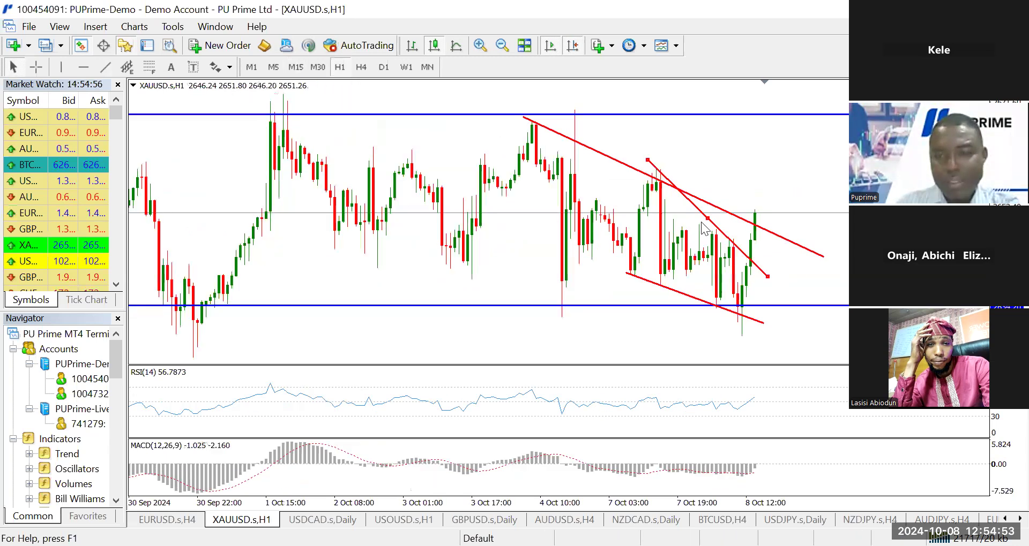
pyautogui.press('Delete')
pyautogui.doubleClick(642, 278)
pyautogui.moveTo(625, 273); pyautogui.dragTo(536, 278)
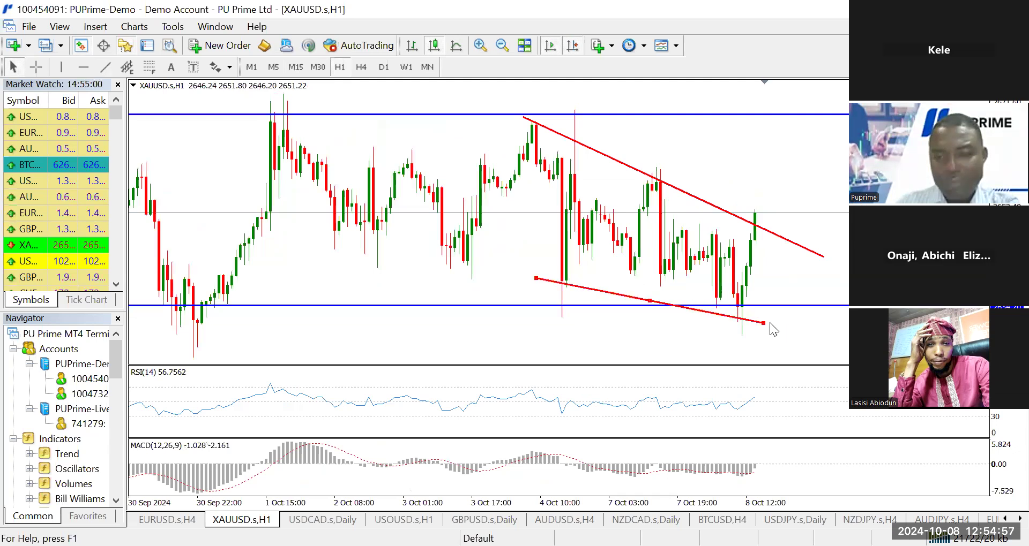
pyautogui.moveTo(796, 323); pyautogui.dragTo(793, 316)
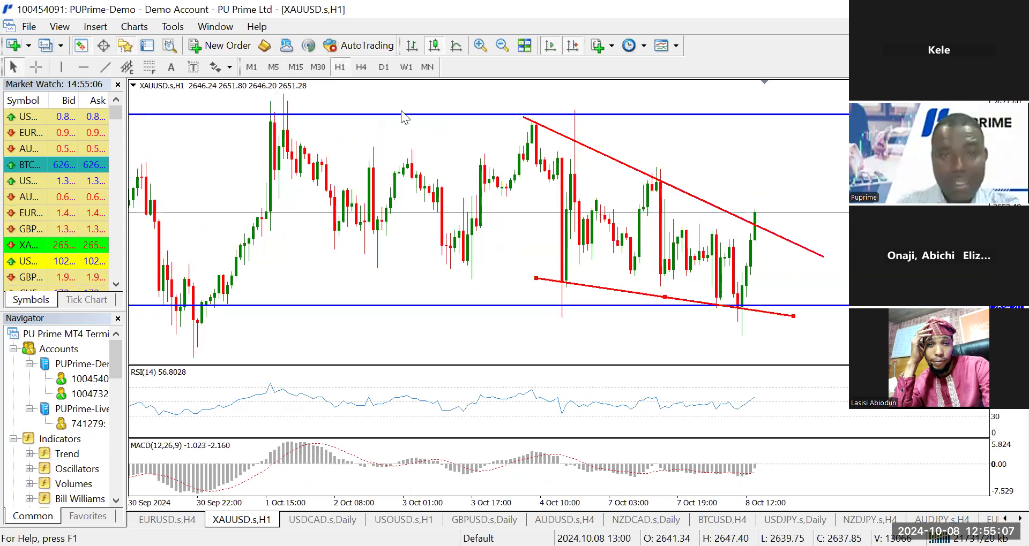
pyautogui.click(361, 69)
pyautogui.click(340, 68)
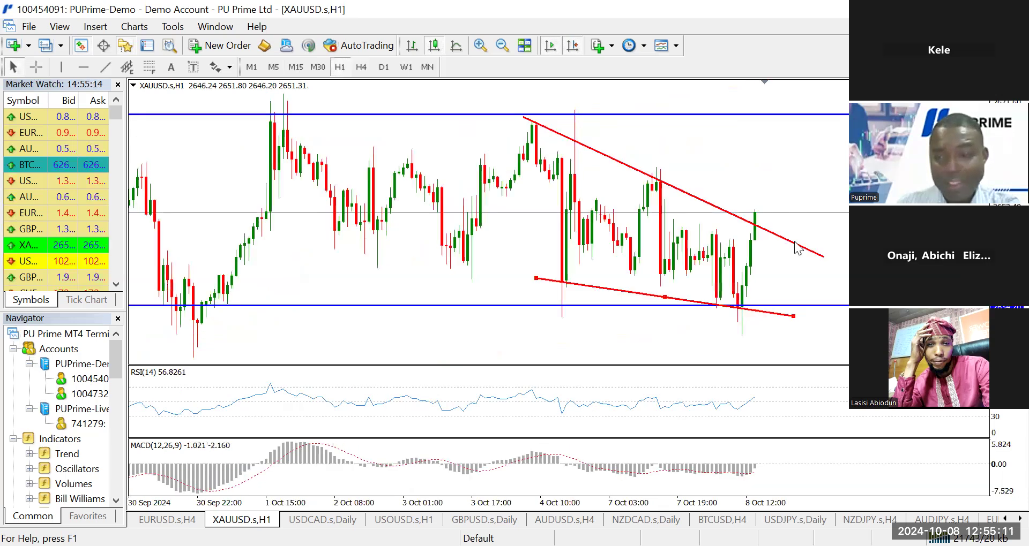
pyautogui.moveTo(793, 317); pyautogui.dragTo(801, 317)
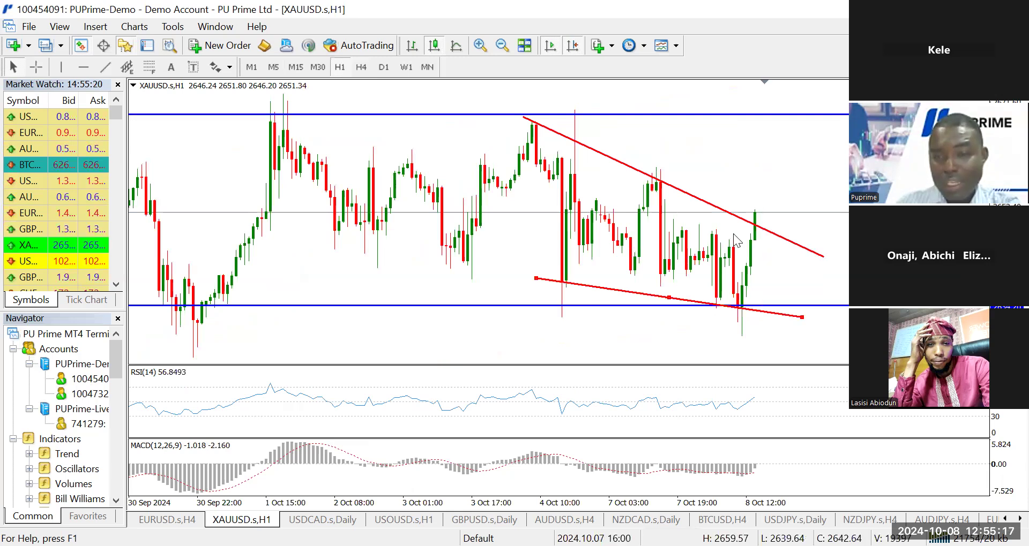
# Mark out the projected rise from the latest XAUUSD candle toward the upper horizontal line
pyautogui.click(36, 67)
pyautogui.moveTo(769, 212); pyautogui.dragTo(795, 141)
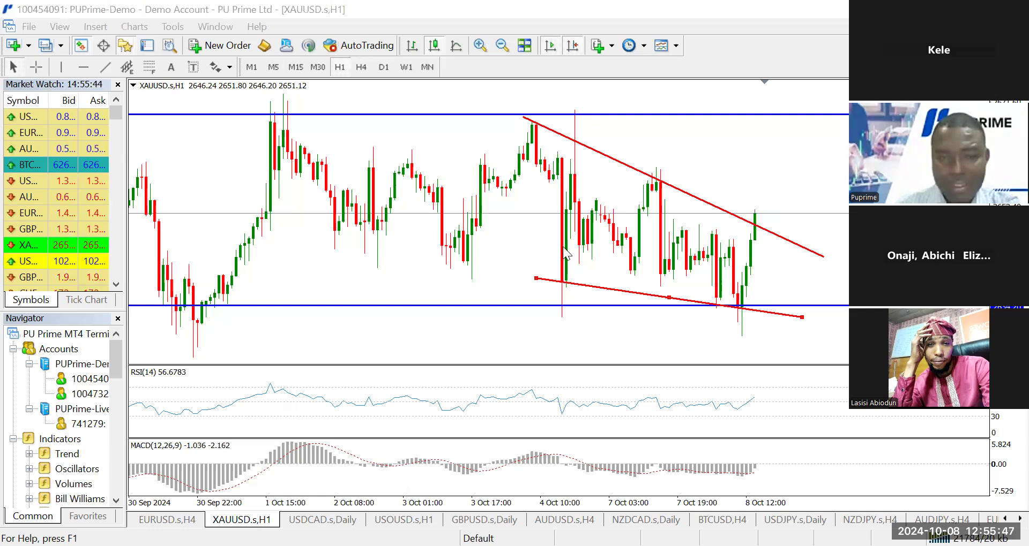
# Show USDJPY on the daily timeframe and align its horizontal resistance line with the mid-August candle tops, returning to the latest candles
pyautogui.hotkey('ctrl', 'Tab')
pyautogui.click(497, 46)
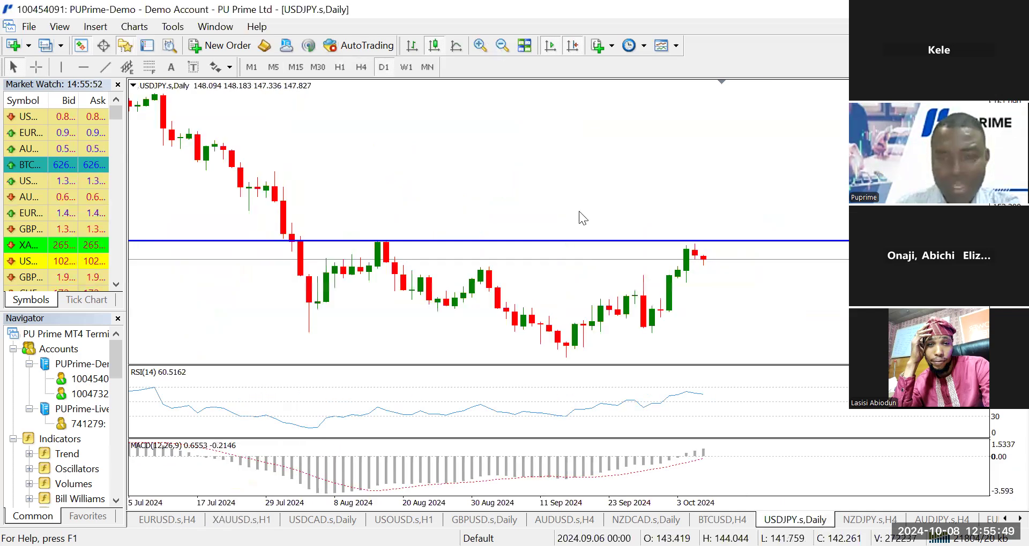
pyautogui.doubleClick(582, 243)
pyautogui.moveTo(589, 243); pyautogui.dragTo(589, 244)
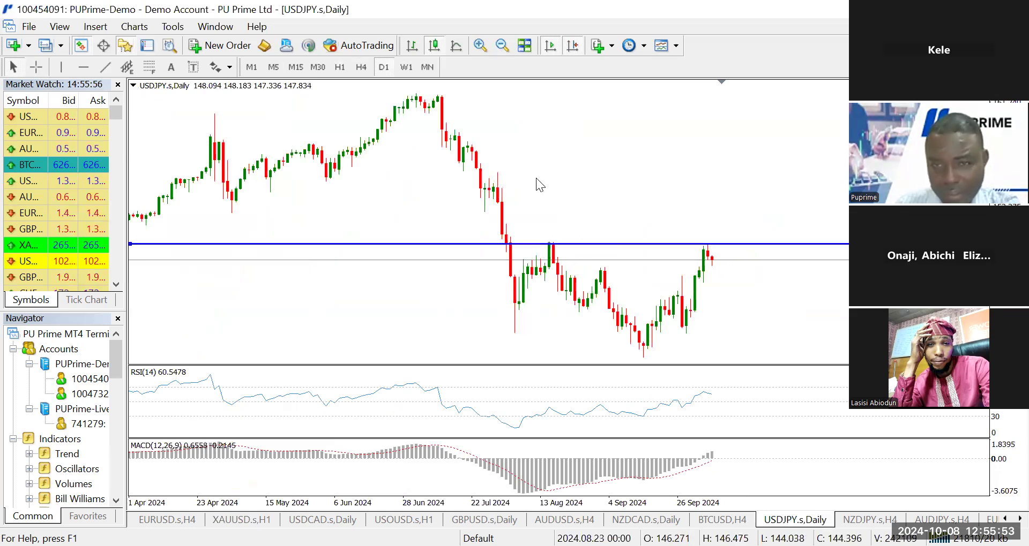
pyautogui.click(480, 45)
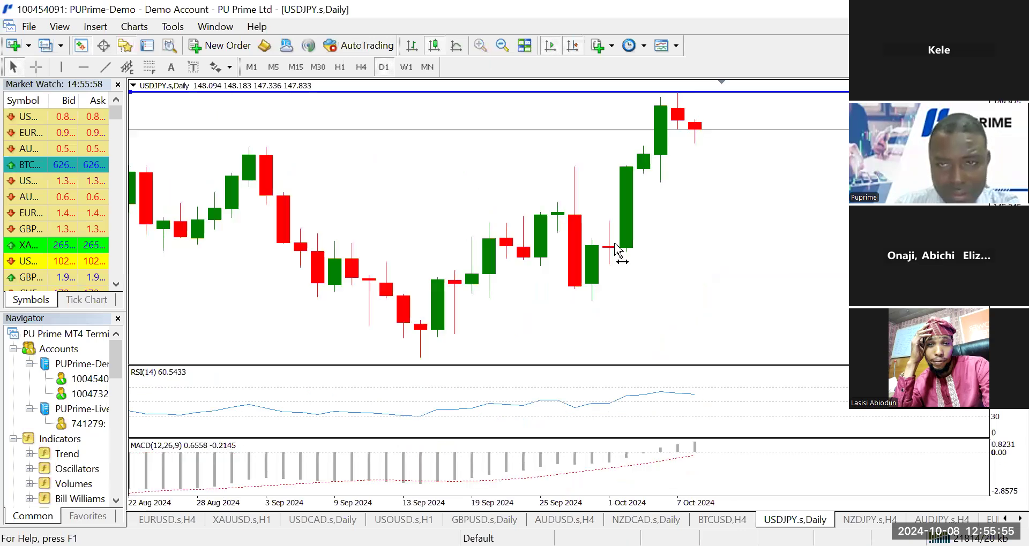
pyautogui.scroll(3, 620, 253)
pyautogui.click(572, 46)
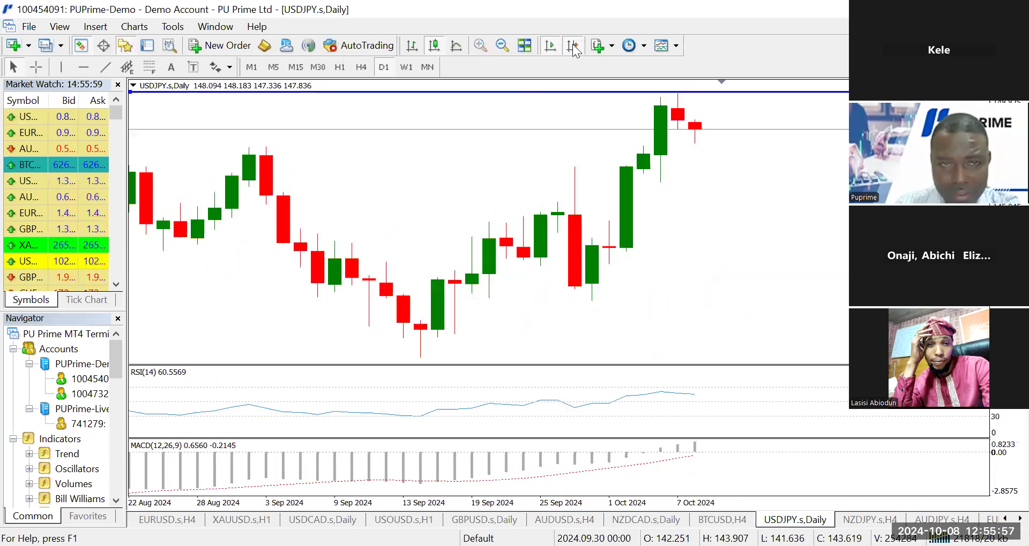
pyautogui.click(572, 46)
pyautogui.moveTo(411, 132); pyautogui.dragTo(412, 130)
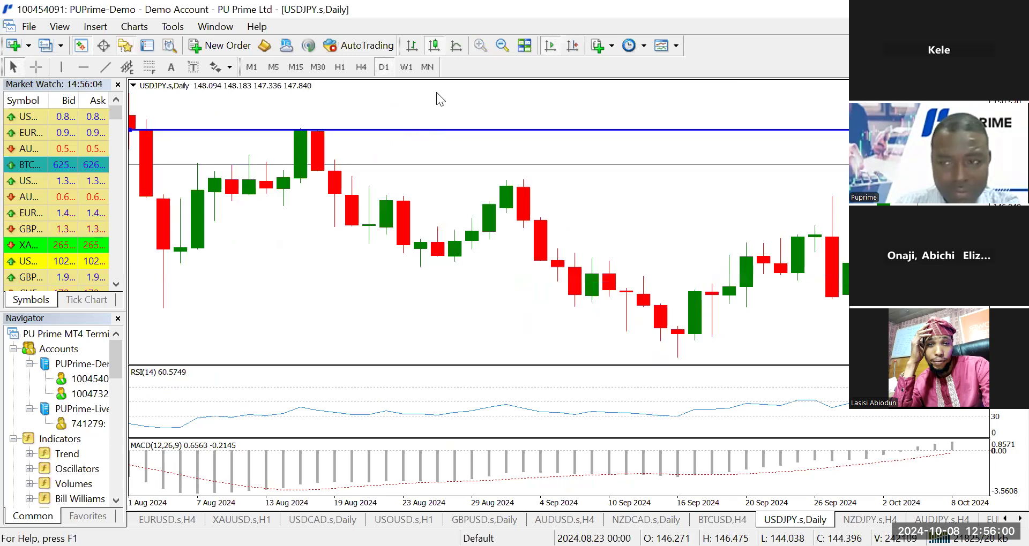
pyautogui.click(572, 47)
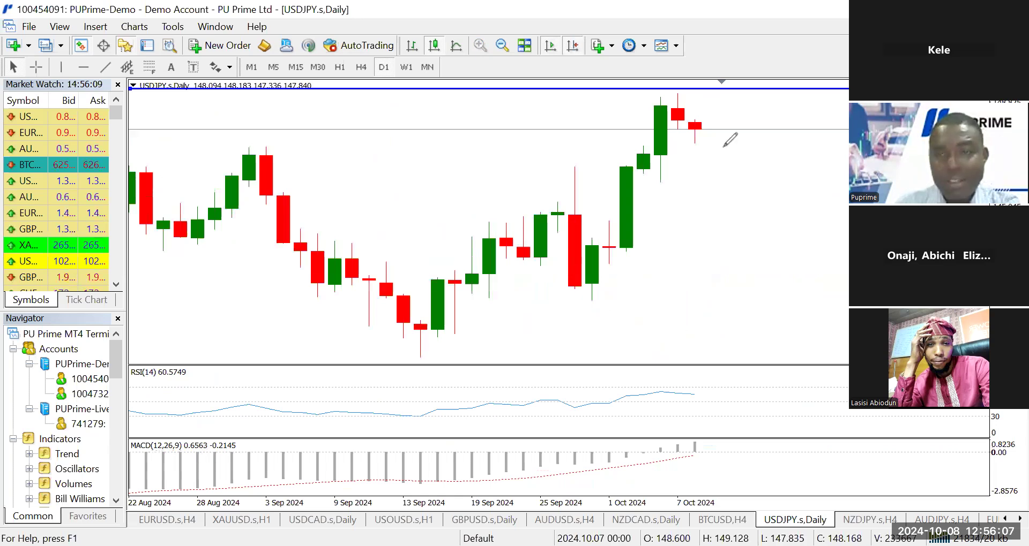
# Sketch a circle around the latest USDJPY daily candles and an upward arrow through the horizontal resistance line on a wider view
pyautogui.moveTo(699, 124); pyautogui.dragTo(710, 90)
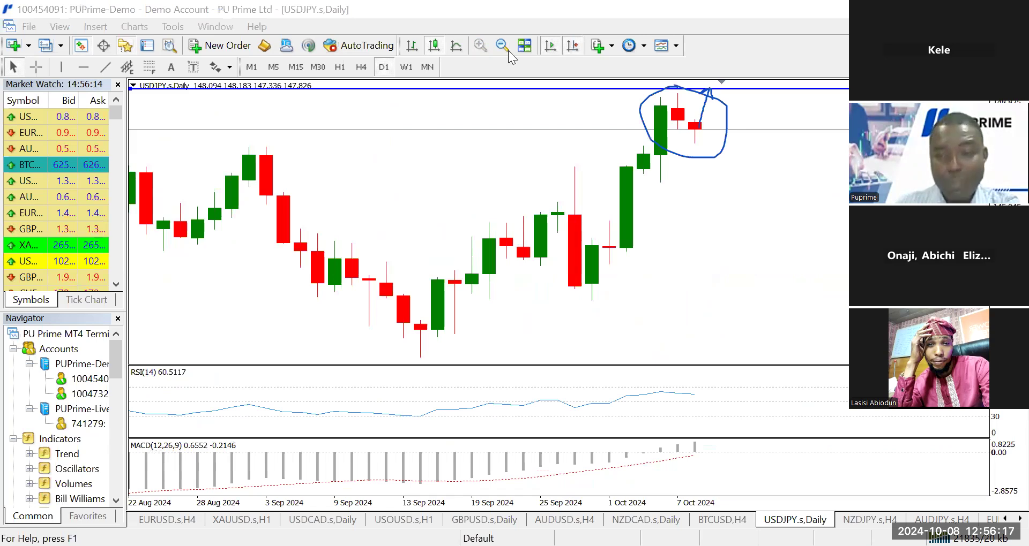
pyautogui.press('-')
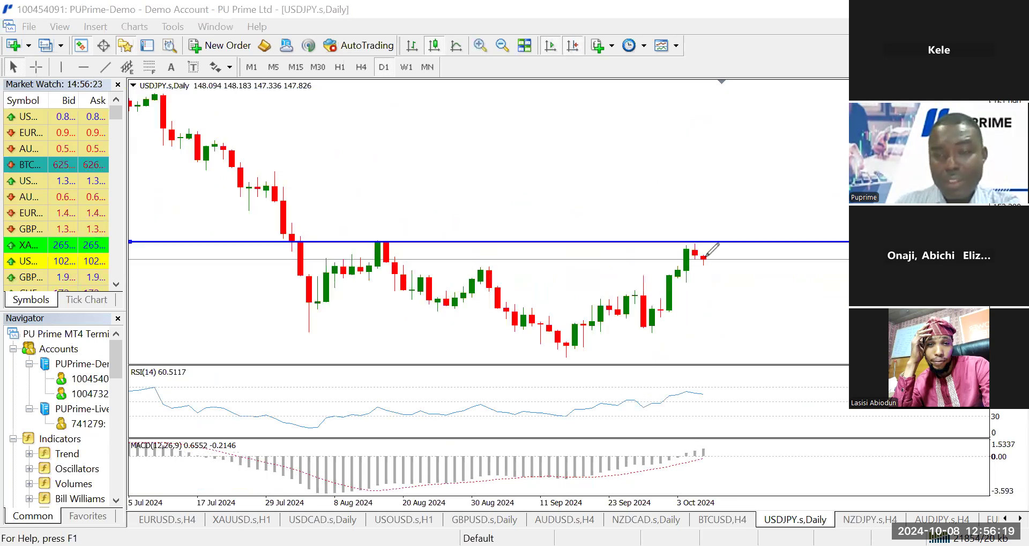
pyautogui.moveTo(747, 165); pyautogui.dragTo(754, 177)
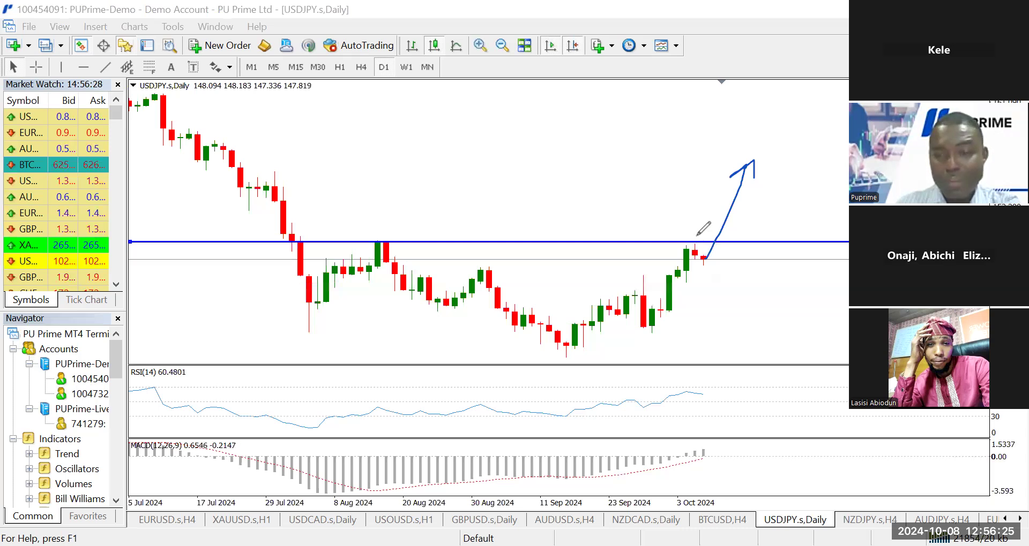
pyautogui.moveTo(708, 263); pyautogui.dragTo(698, 274)
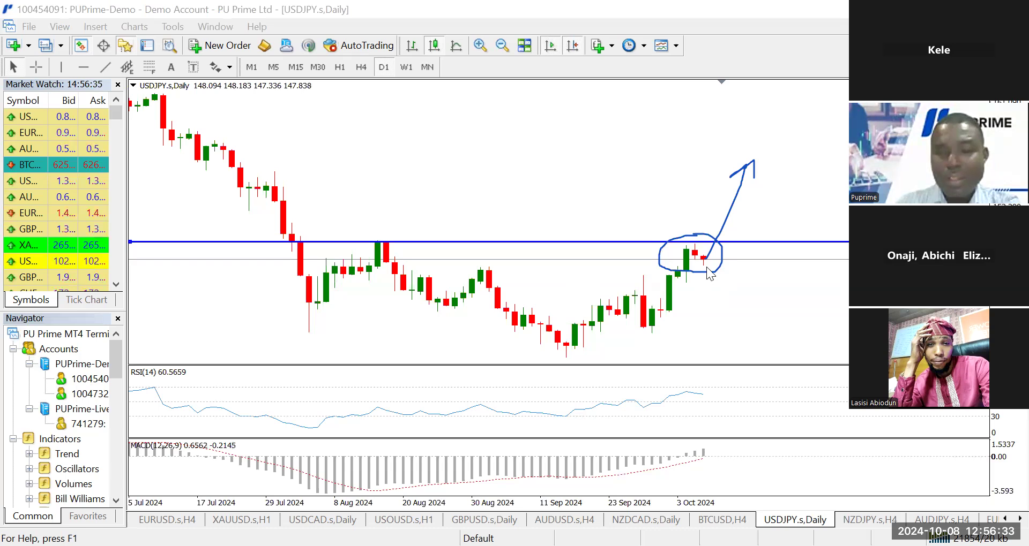
# Sketch a rejection from the USDJPY resistance line with a downward arrow, circle the latest candles separately, and clear the sketches
pyautogui.moveTo(715, 240)
pyautogui.mouseDown()
pyautogui.moveTo(732, 276)
pyautogui.moveTo(743, 268)
pyautogui.mouseUp()
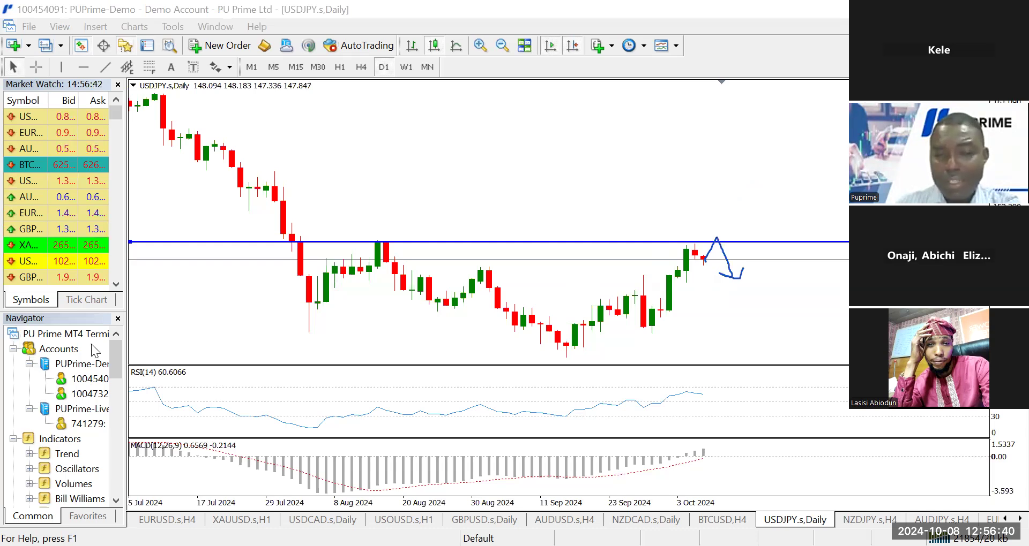
pyautogui.press('e')
pyautogui.moveTo(690, 245); pyautogui.dragTo(701, 245)
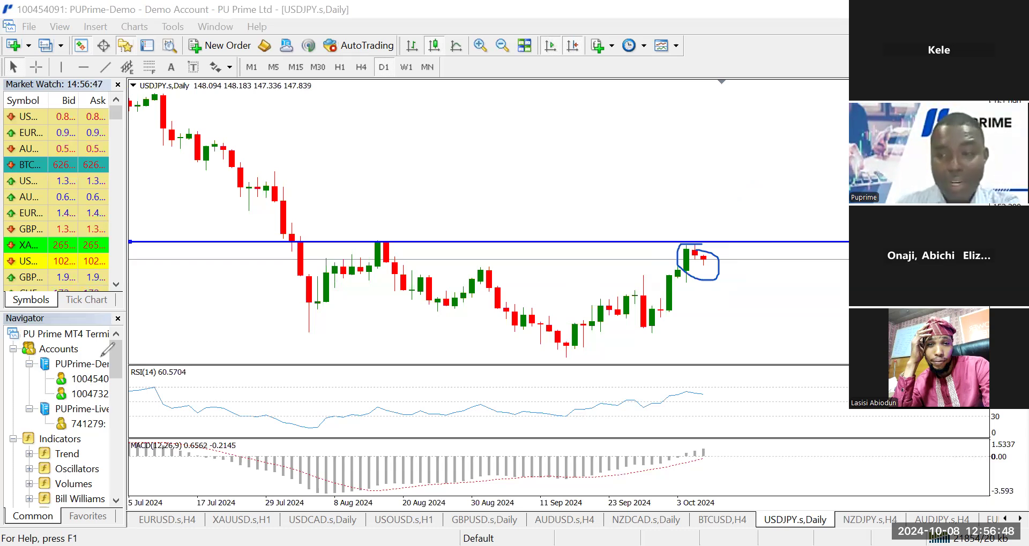
pyautogui.click(632, 233)
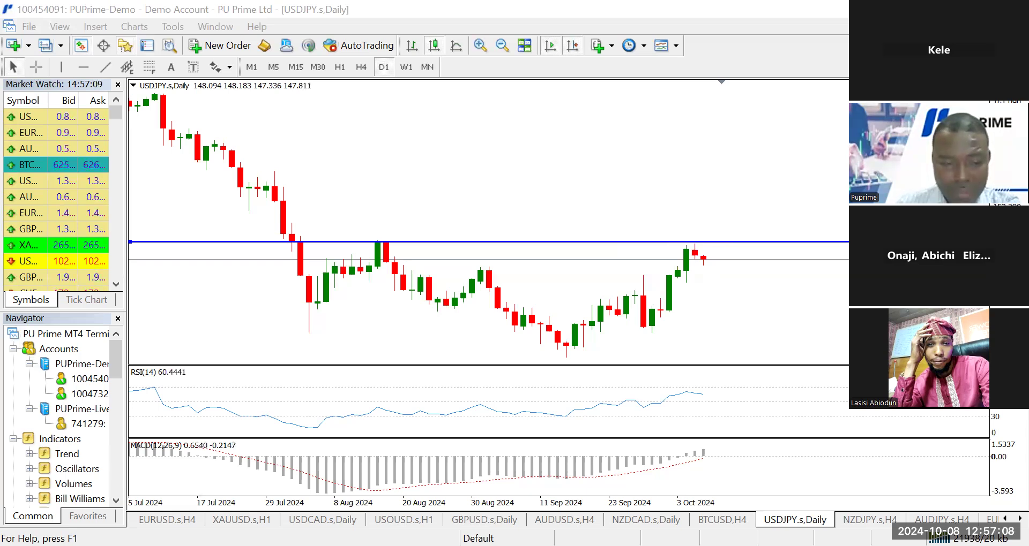
# Look over the daily USDCAD and USDJPY charts and the four-hour USDCHF chart
pyautogui.click(351, 519)
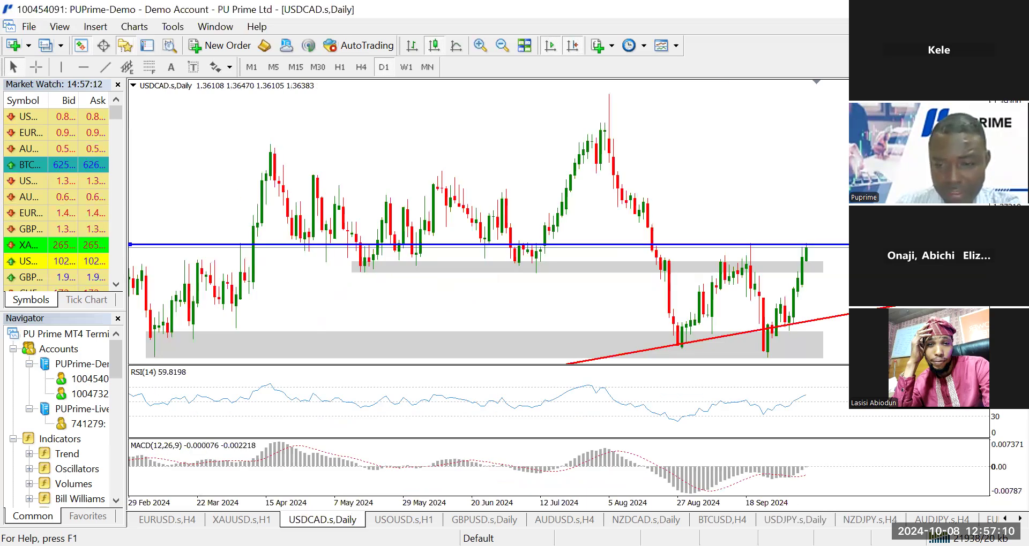
pyautogui.click(795, 520)
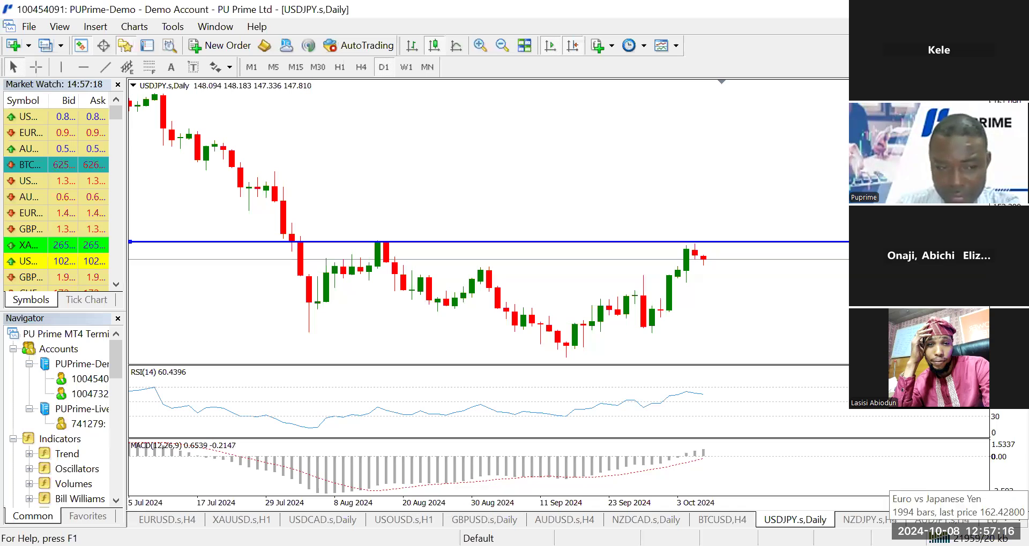
pyautogui.click(1004, 519)
pyautogui.click(1005, 520)
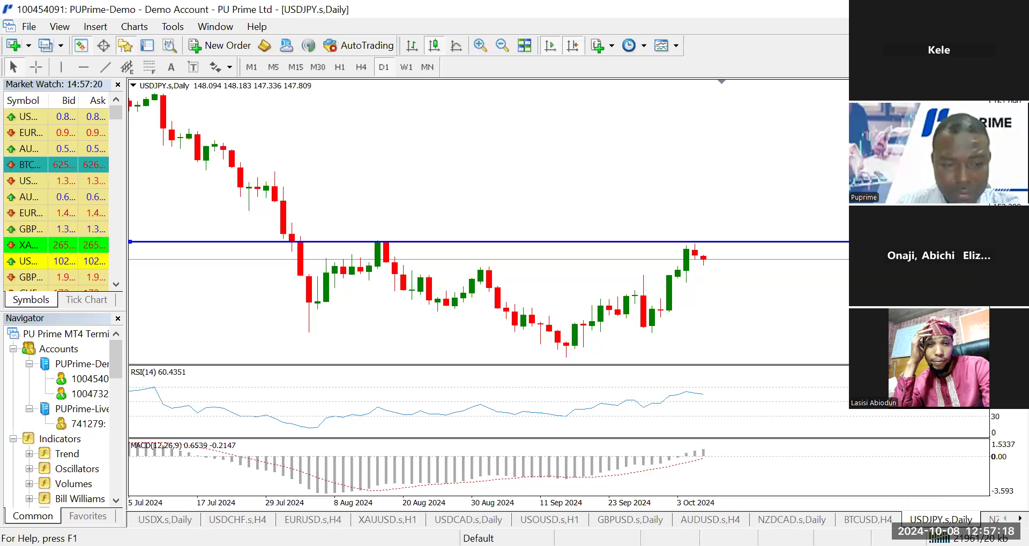
pyautogui.click(238, 520)
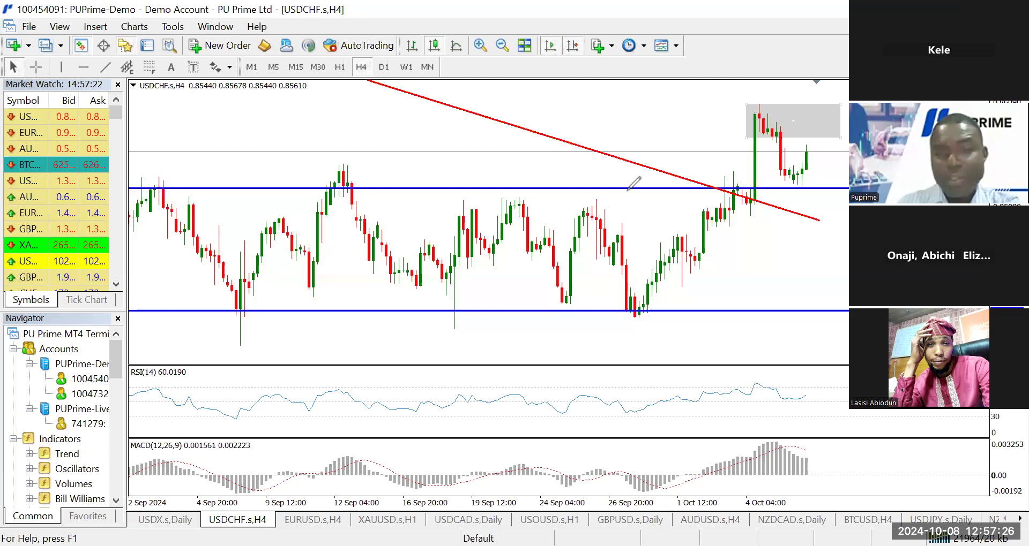
# On the daily USDX chart, sketch a box around the August and September highs at the horizontal line and an upward arrow from the latest candles
pyautogui.click(164, 520)
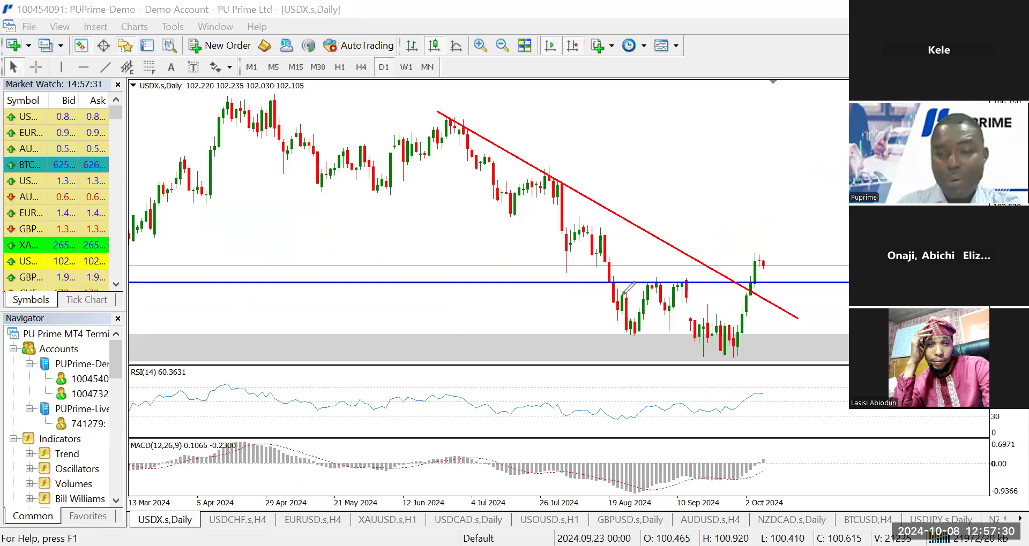
pyautogui.moveTo(672, 282); pyautogui.dragTo(676, 280)
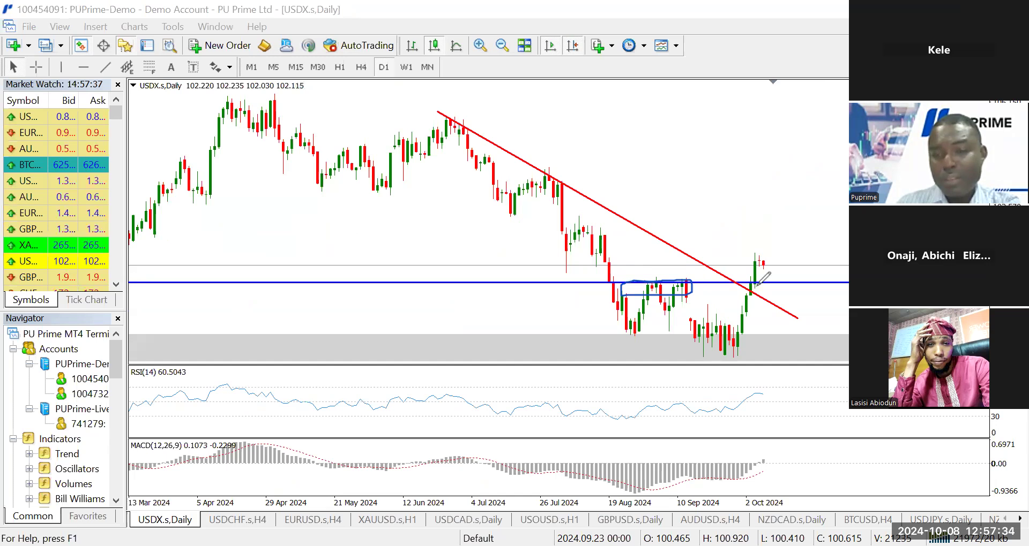
pyautogui.moveTo(765, 264)
pyautogui.mouseDown()
pyautogui.moveTo(770, 273)
pyautogui.moveTo(780, 185)
pyautogui.moveTo(800, 203)
pyautogui.mouseUp()
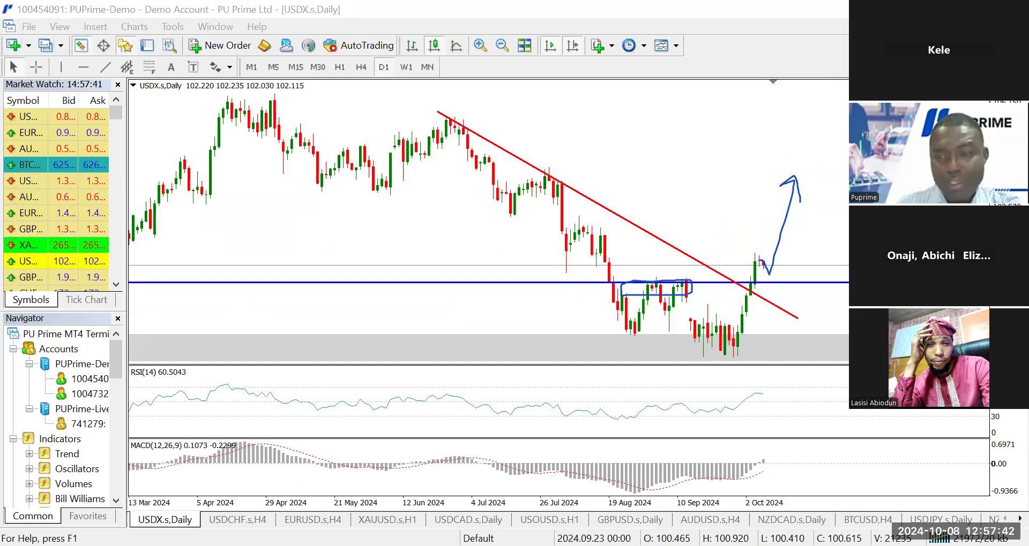
# Review USDCHF on the daily and four-hour timeframes, sketching an upward arrow above the grey zone and a mark on the line below the latest candles
pyautogui.click(237, 520)
pyautogui.click(384, 68)
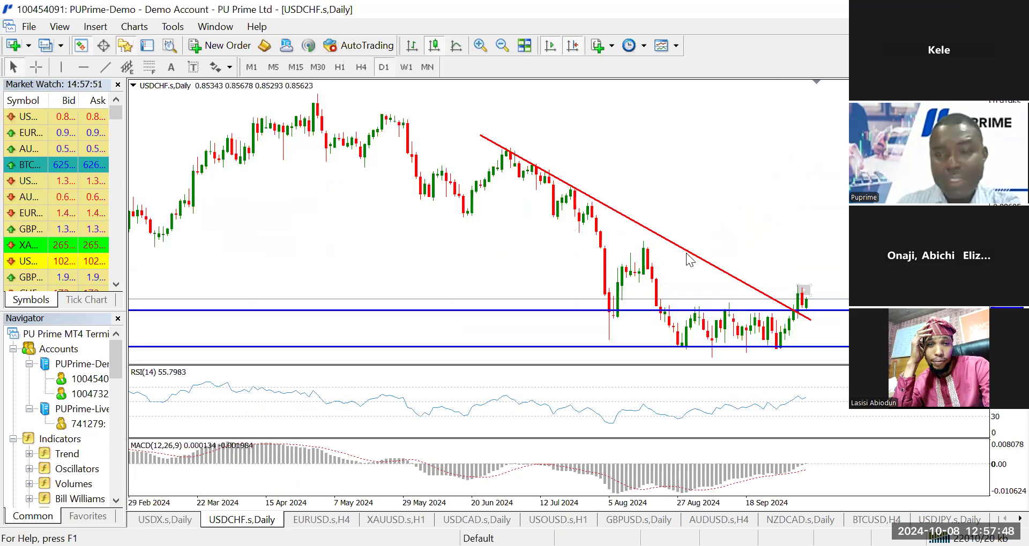
pyautogui.press('+')
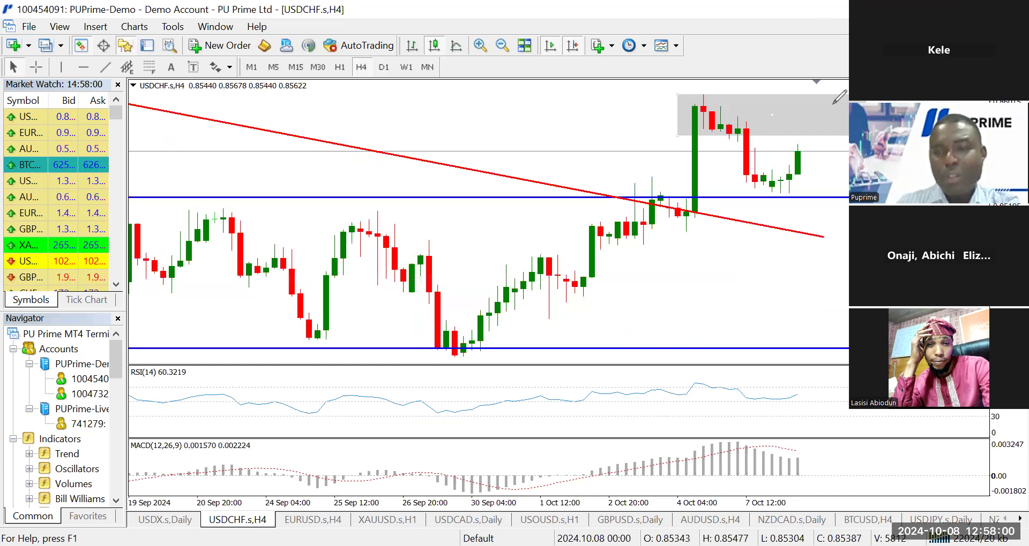
pyautogui.moveTo(802, 93); pyautogui.dragTo(831, 33)
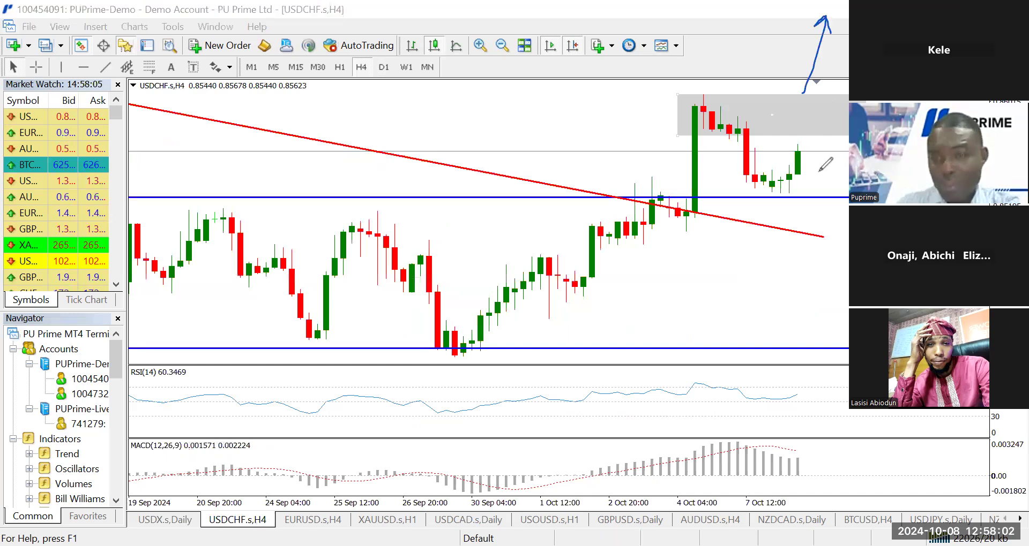
pyautogui.moveTo(769, 196); pyautogui.dragTo(798, 194)
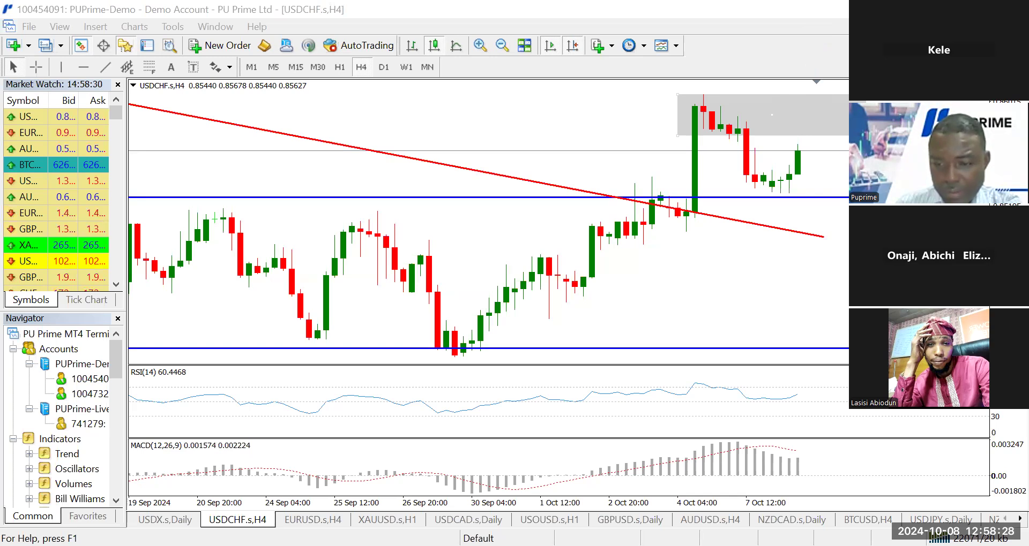
# On the daily BTCUSD chart, draw a rising trendline under the September and October lows and join the ends of both trendlines
pyautogui.click(867, 520)
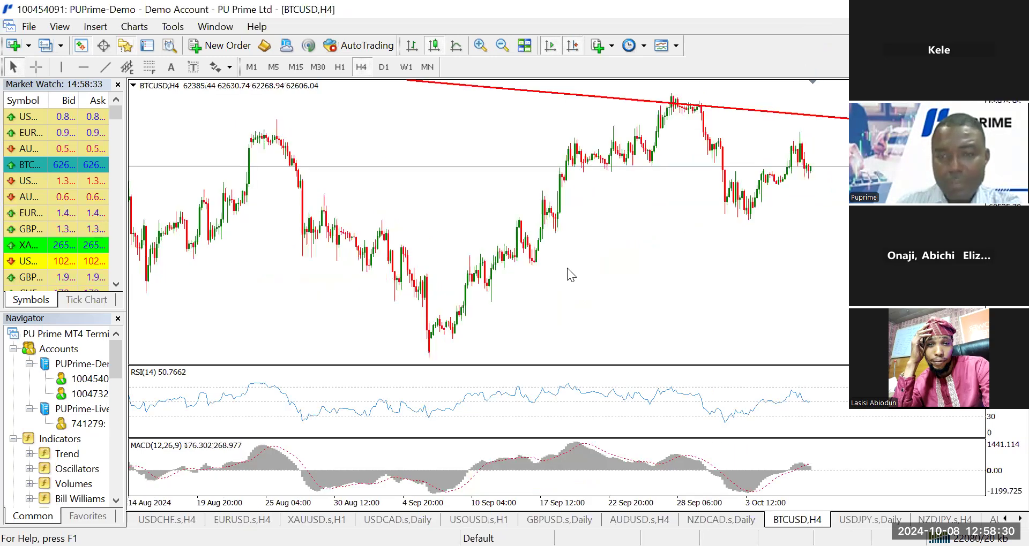
pyautogui.click(383, 67)
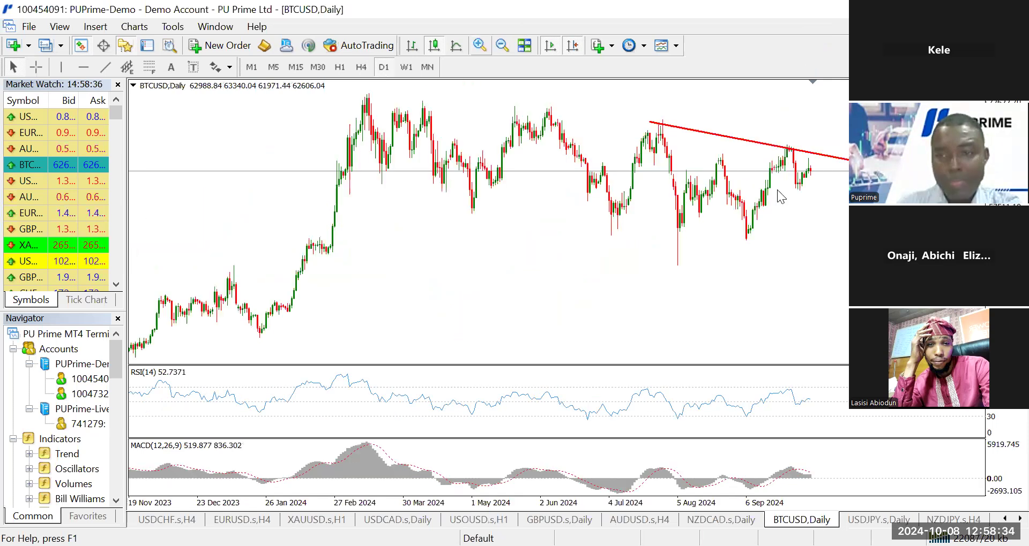
pyautogui.press('+')
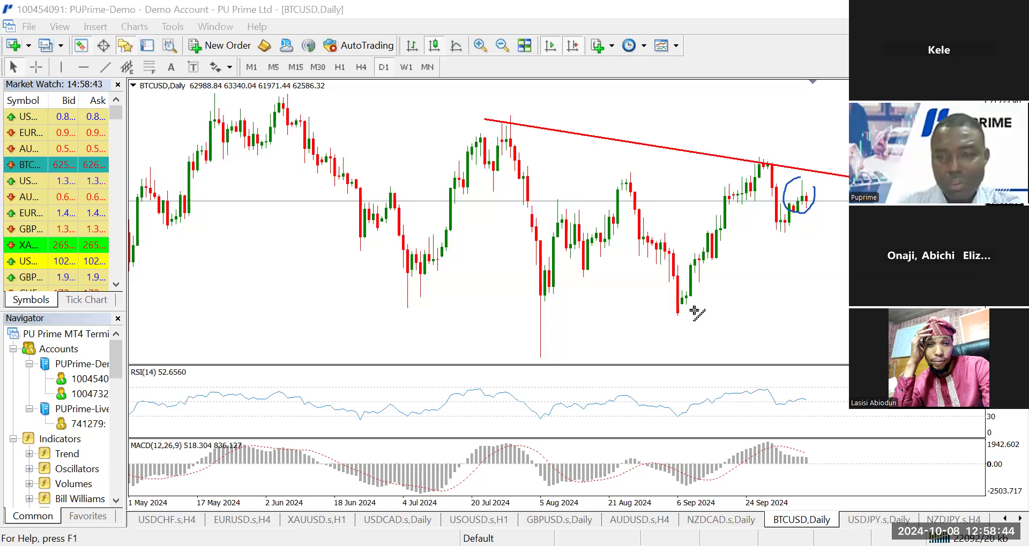
pyautogui.moveTo(673, 311); pyautogui.dragTo(845, 176)
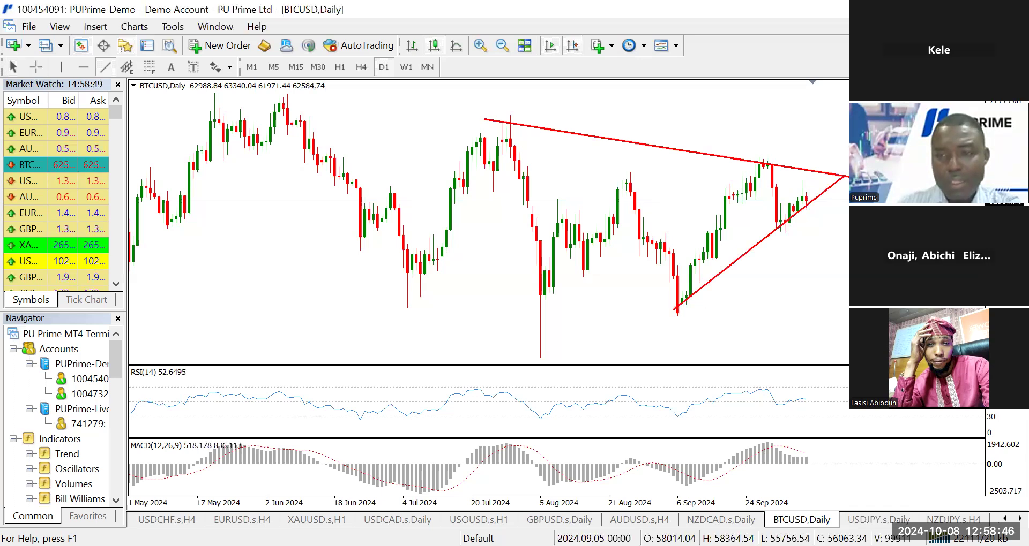
pyautogui.doubleClick(844, 177)
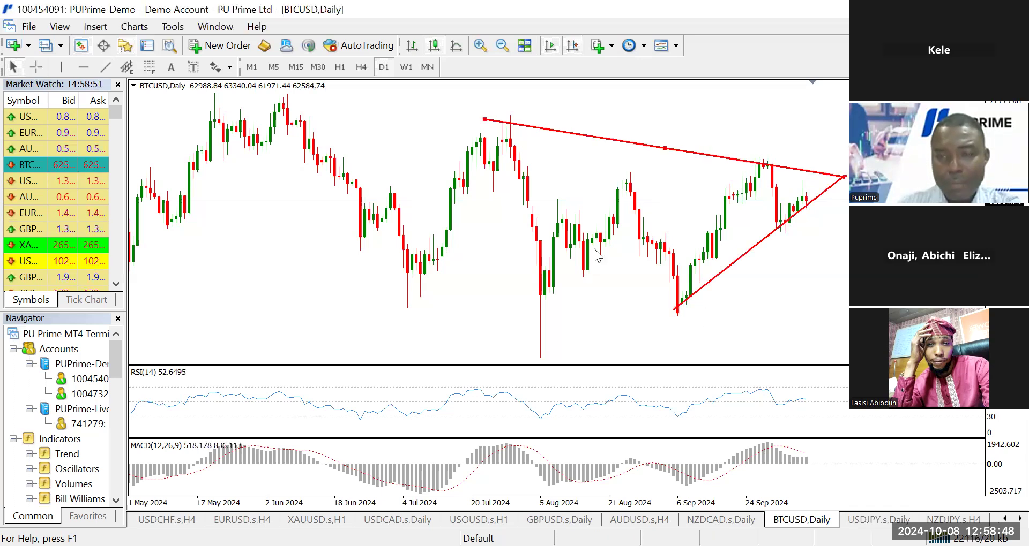
pyautogui.doubleClick(674, 309)
pyautogui.moveTo(675, 314); pyautogui.dragTo(670, 313)
pyautogui.moveTo(845, 177)
pyautogui.mouseDown()
pyautogui.moveTo(845, 188)
pyautogui.moveTo(853, 179)
pyautogui.mouseUp()
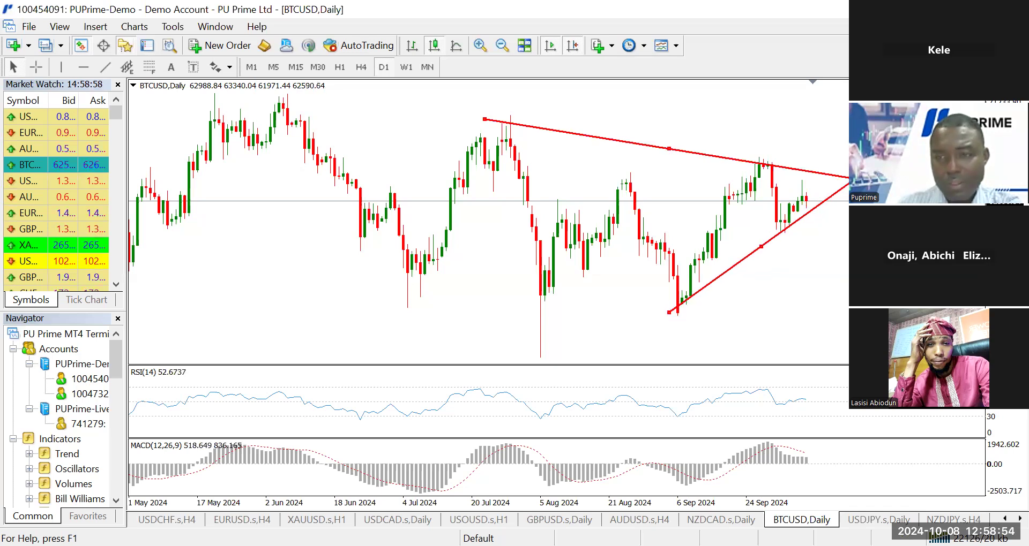
# On the four-hour BTCUSD chart, adjust the starting points of the falling and rising trendlines to fit the July highs and September low
pyautogui.click(361, 67)
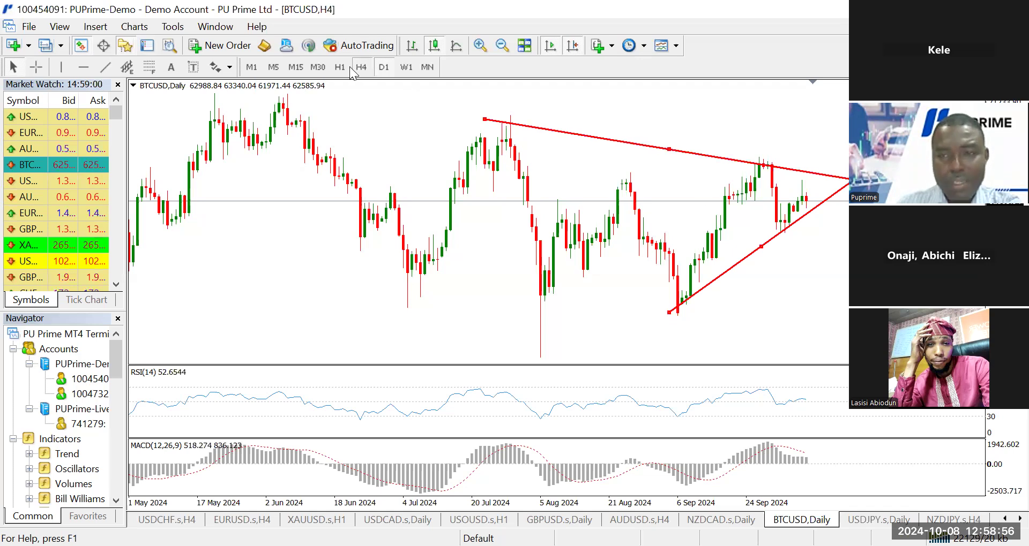
pyautogui.click(502, 45)
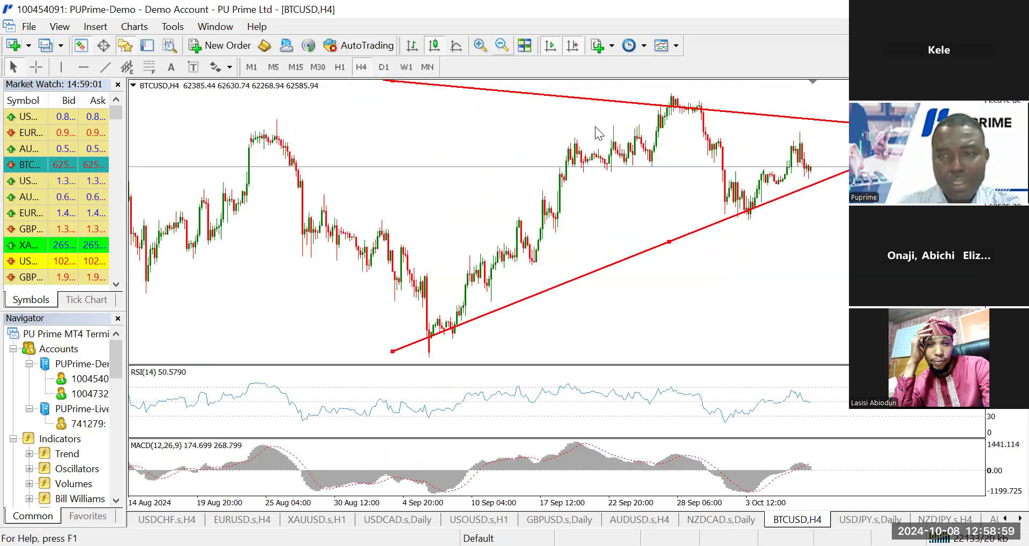
pyautogui.click(501, 51)
pyautogui.moveTo(332, 97)
pyautogui.mouseDown()
pyautogui.moveTo(337, 81)
pyautogui.moveTo(330, 91)
pyautogui.mouseUp()
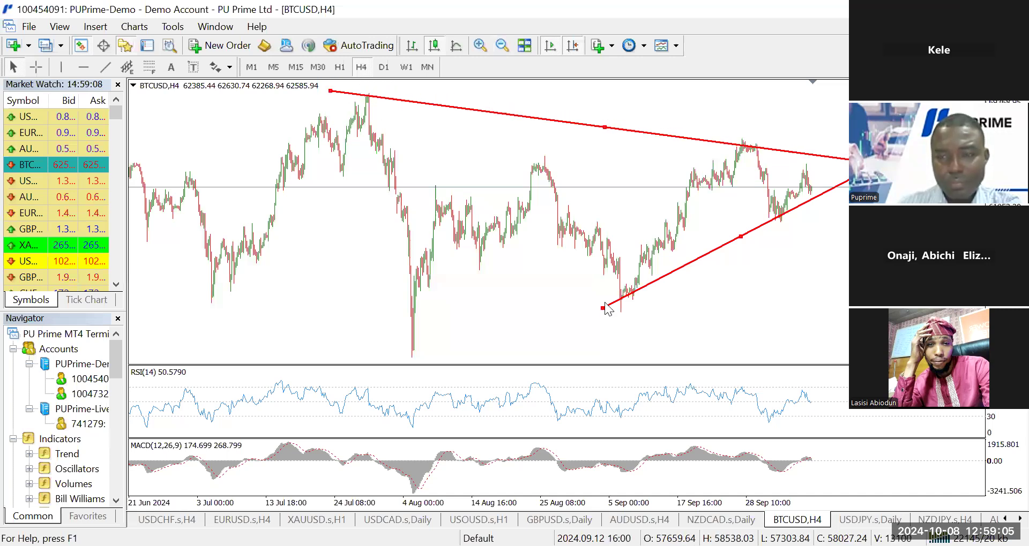
pyautogui.moveTo(602, 308); pyautogui.dragTo(592, 323)
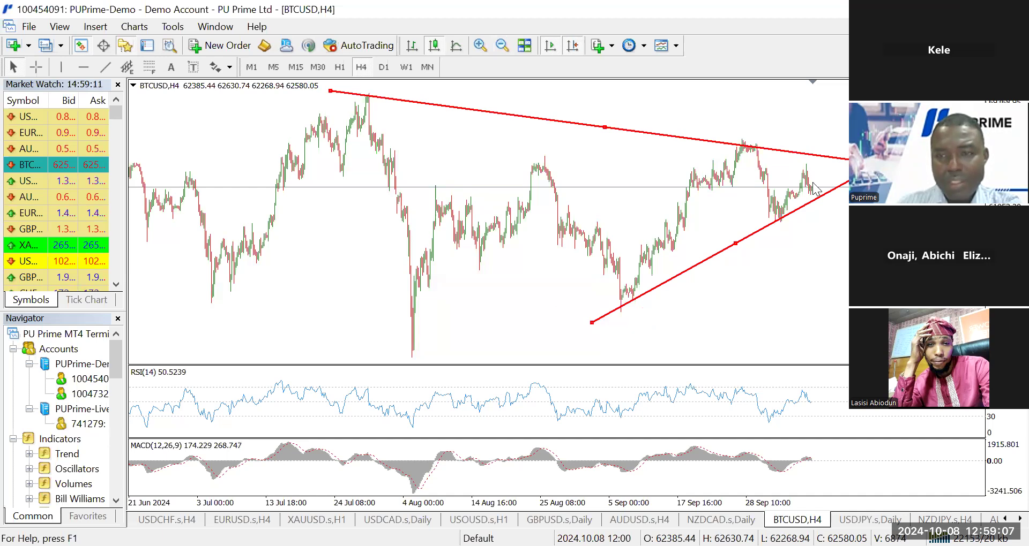
# On the daily BTCUSD chart, sketch upward and downward breakout arrows from the triangle and a mark at the latest candles
pyautogui.click(384, 67)
pyautogui.click(486, 48)
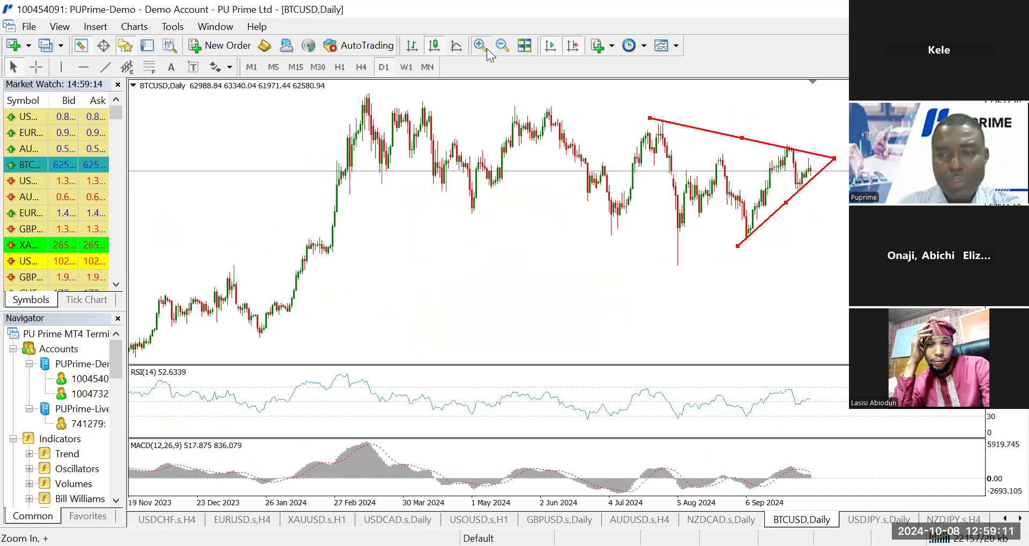
pyautogui.click(486, 48)
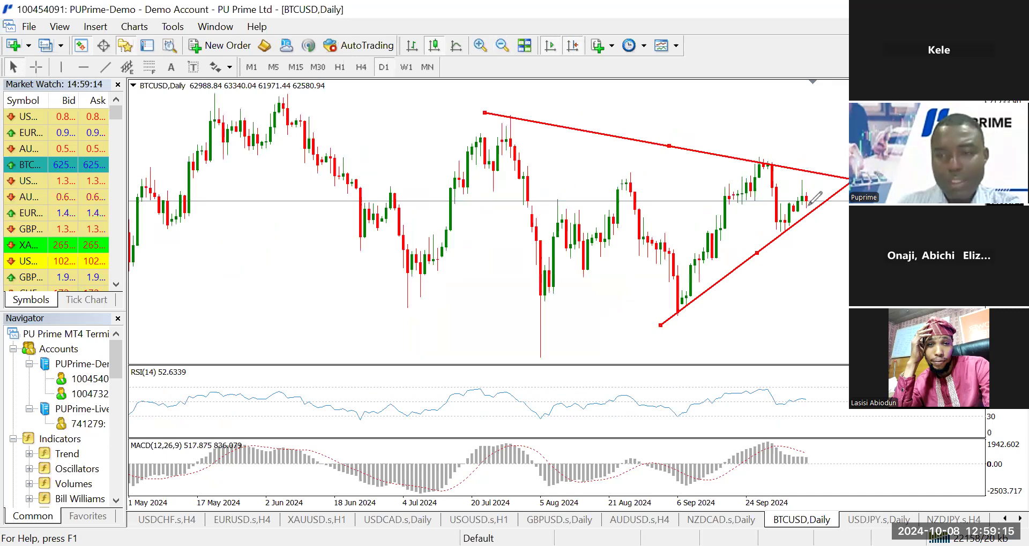
pyautogui.moveTo(809, 175); pyautogui.dragTo(834, 123)
pyautogui.moveTo(817, 207); pyautogui.dragTo(850, 248)
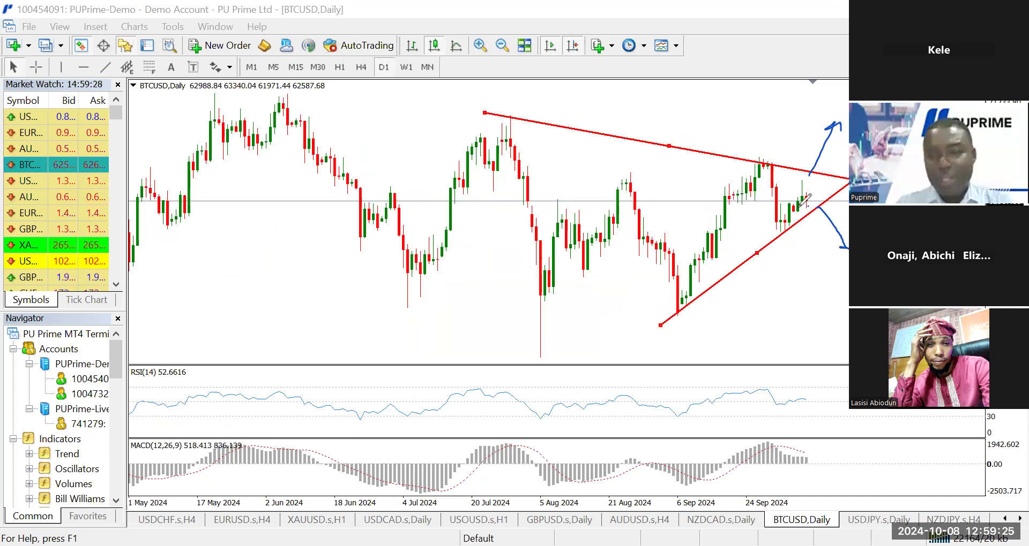
pyautogui.moveTo(810, 179); pyautogui.dragTo(825, 210)
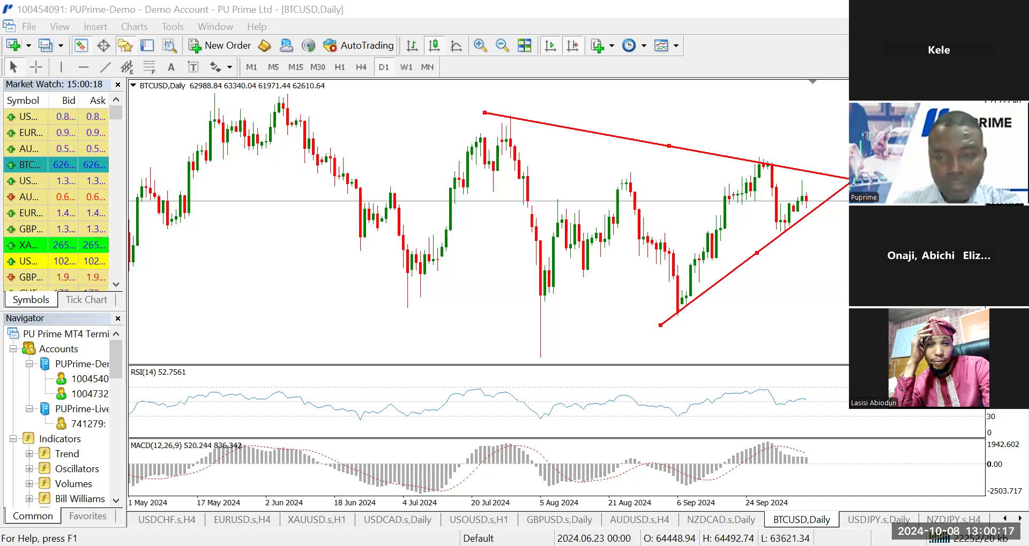
# On the daily EURUSD chart, mark the broken rising trendline near the lower blue level and sketch a downward arrow from the latest candle
pyautogui.click(242, 520)
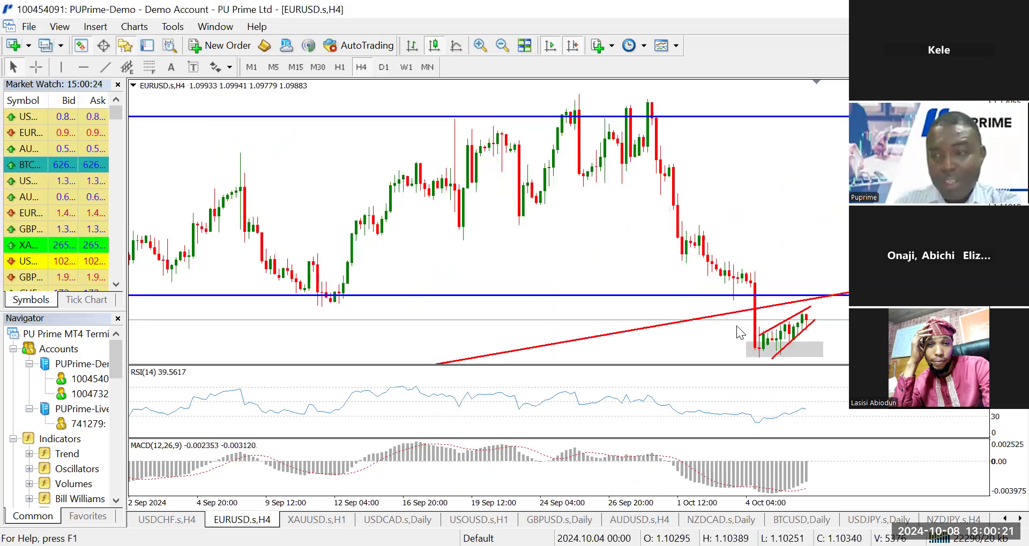
pyautogui.click(384, 67)
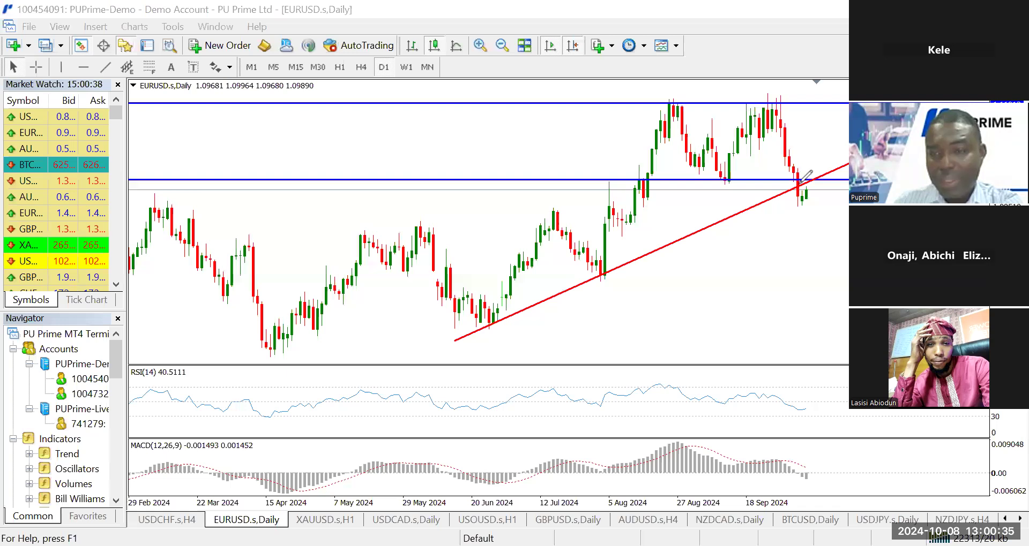
pyautogui.moveTo(797, 174)
pyautogui.mouseDown()
pyautogui.moveTo(799, 203)
pyautogui.moveTo(807, 180)
pyautogui.mouseUp()
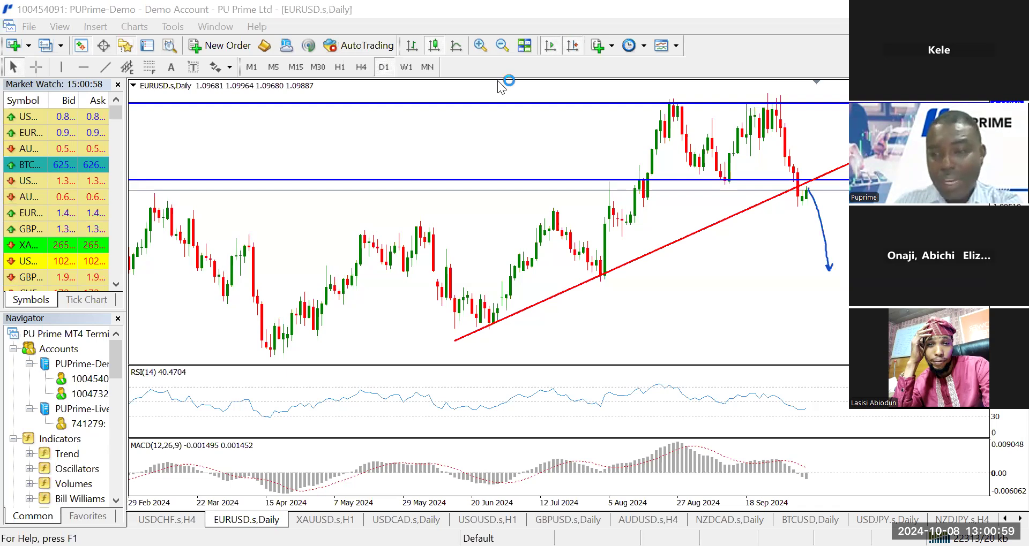
# On the four-hour EURUSD chart, draw two rising trendlines above and below the latest October candles
pyautogui.click(361, 68)
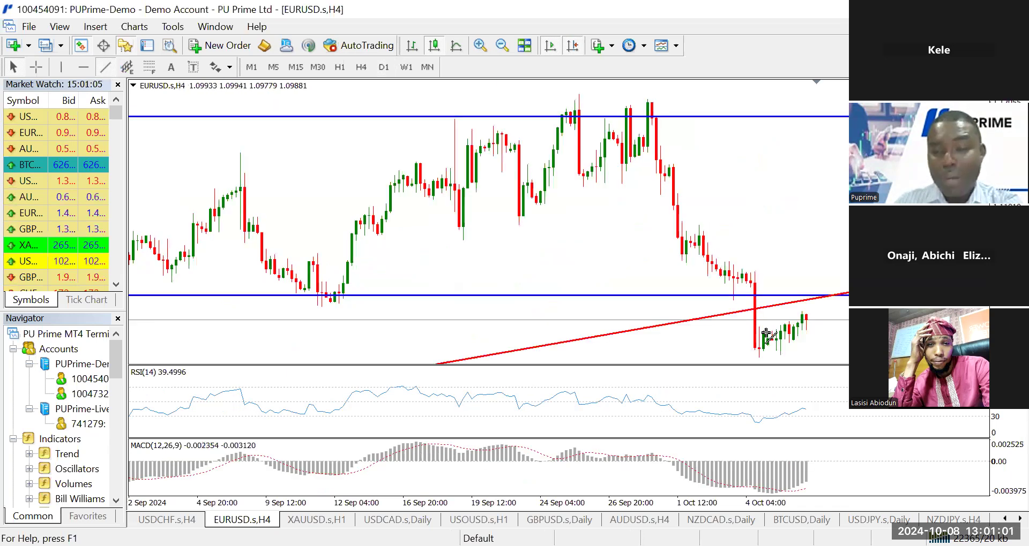
pyautogui.moveTo(763, 334); pyautogui.dragTo(751, 341)
pyautogui.click(107, 67)
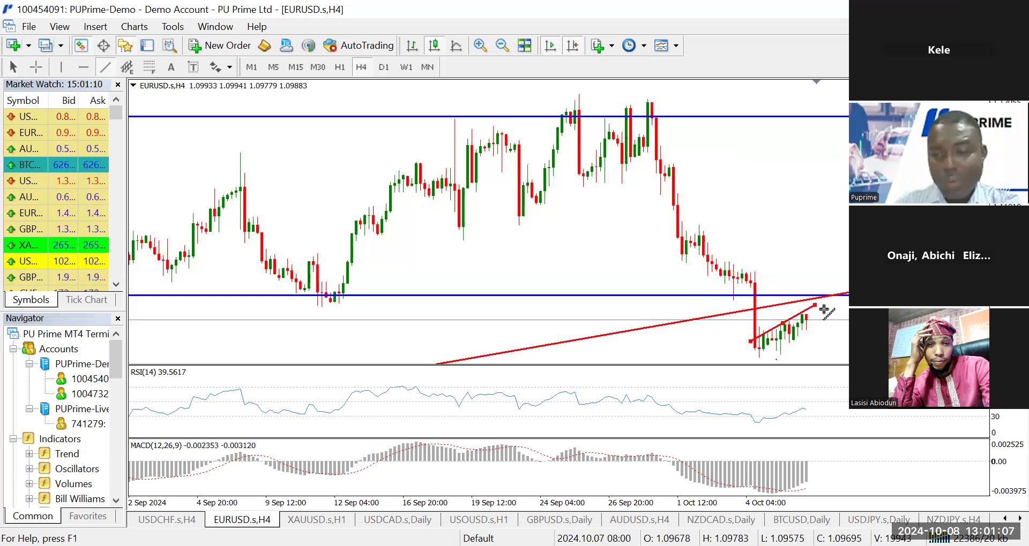
pyautogui.moveTo(823, 313); pyautogui.dragTo(776, 359)
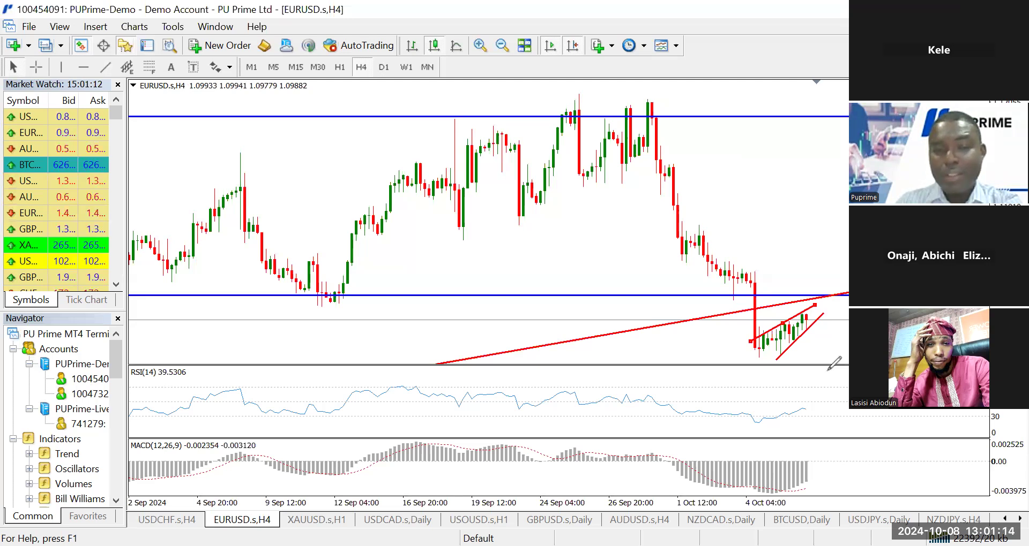
# Sketch a downward arrow from the latest EURUSD candles and circle the latest RSI and MACD readings
pyautogui.moveTo(807, 316); pyautogui.dragTo(829, 374)
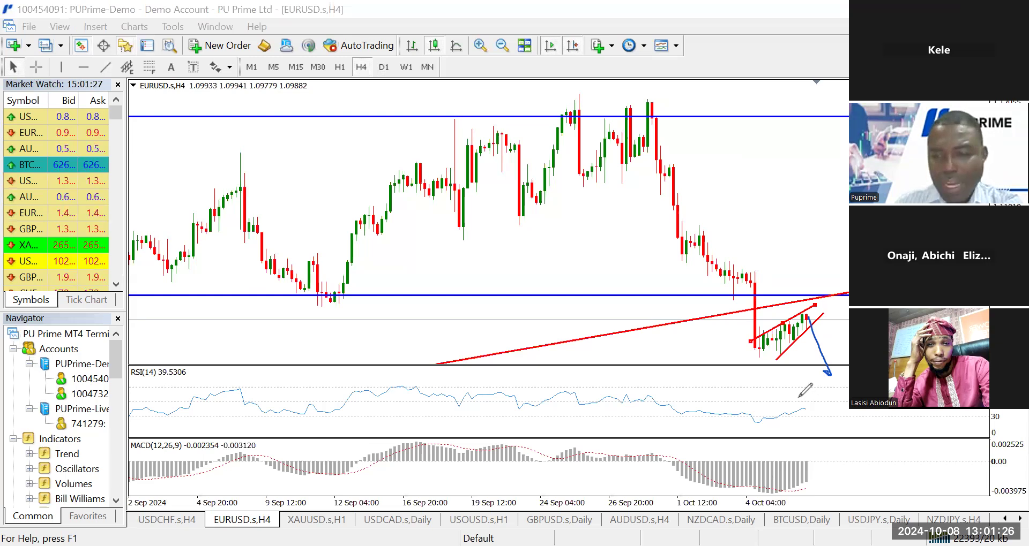
pyautogui.moveTo(803, 398); pyautogui.dragTo(816, 397)
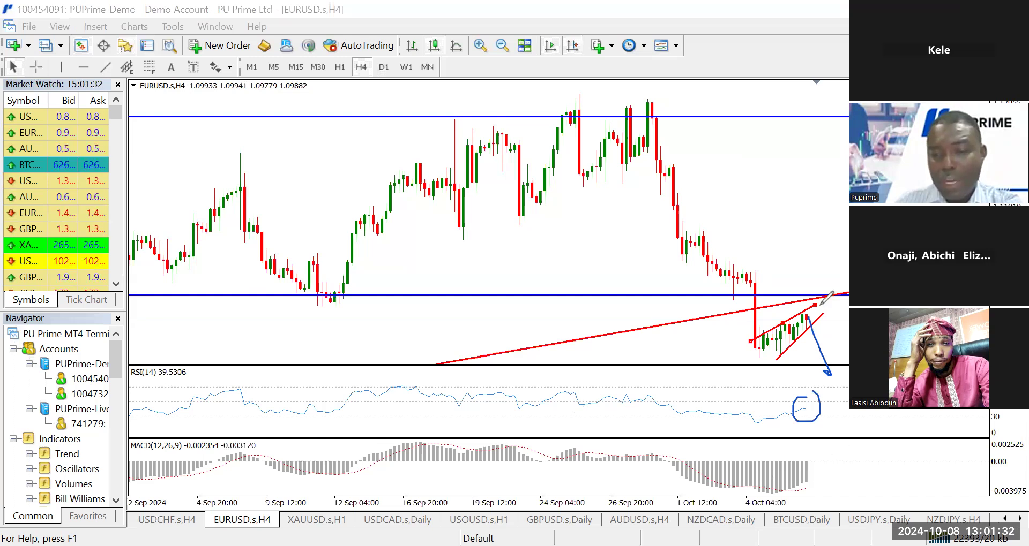
pyautogui.moveTo(828, 455); pyautogui.dragTo(839, 455)
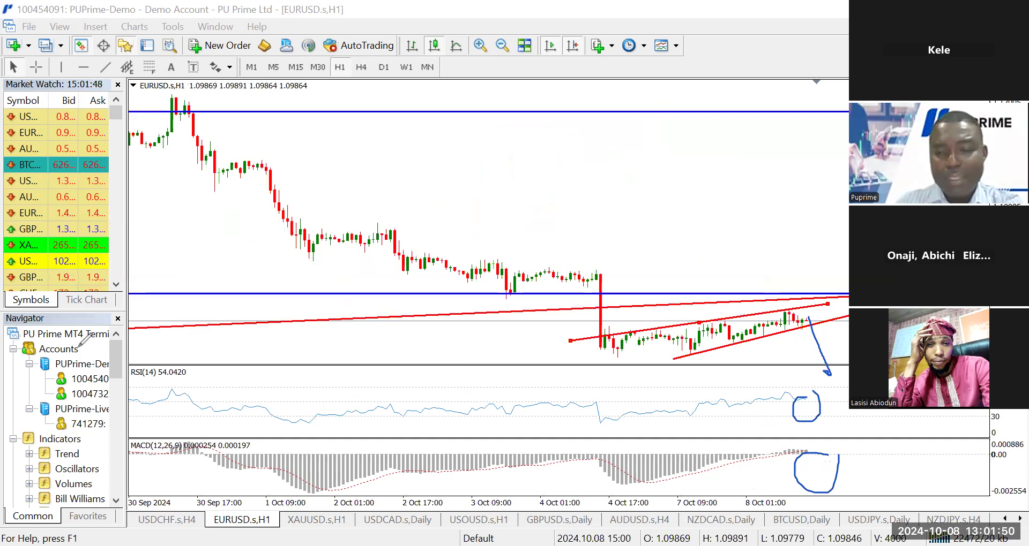
# On the four-hour EURUSD chart, mark a grey zone at the October lows, compress the price scale and sketch a downward arrow through it
pyautogui.click(362, 68)
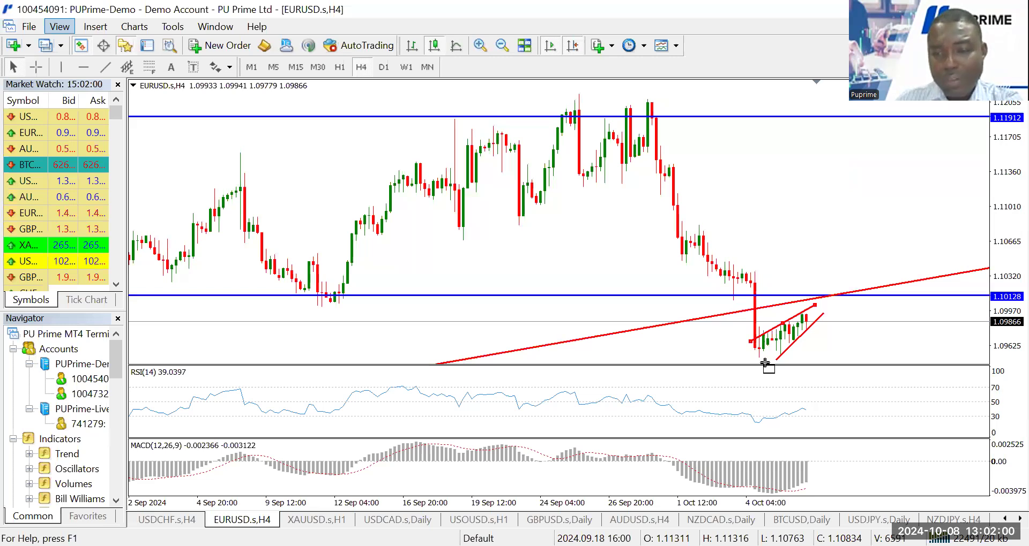
pyautogui.moveTo(1007, 183); pyautogui.dragTo(1009, 236)
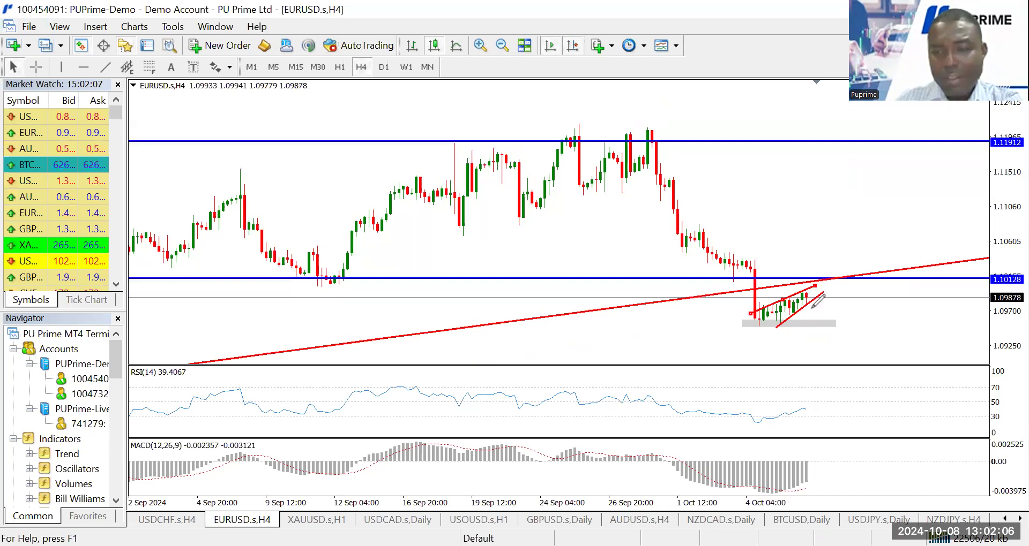
pyautogui.moveTo(805, 296)
pyautogui.mouseDown()
pyautogui.moveTo(826, 361)
pyautogui.moveTo(831, 354)
pyautogui.mouseUp()
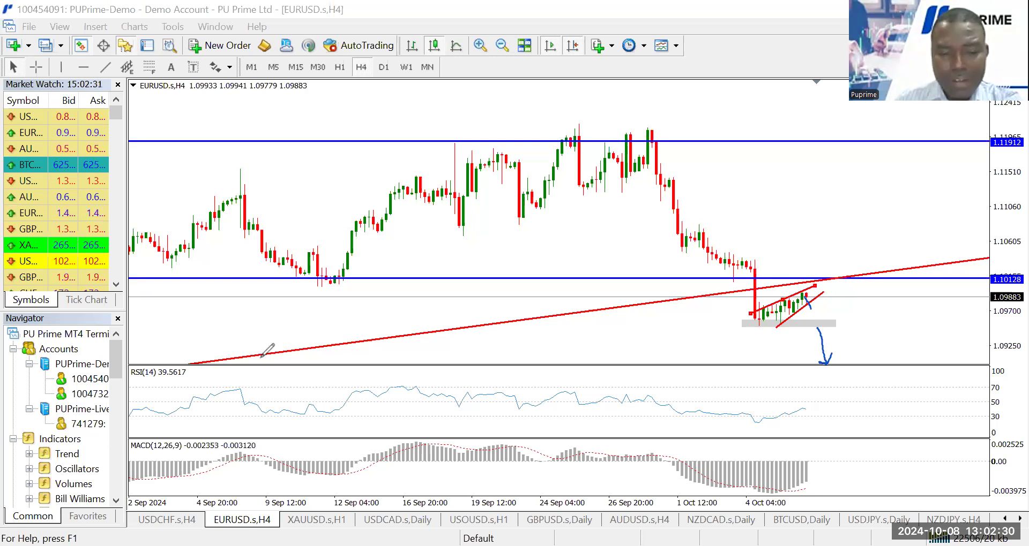
# On the daily USDCAD chart, circle the reactions at the upper grey zone and sketch the double-bottom path from the August high
pyautogui.click(265, 513)
pyautogui.click(385, 519)
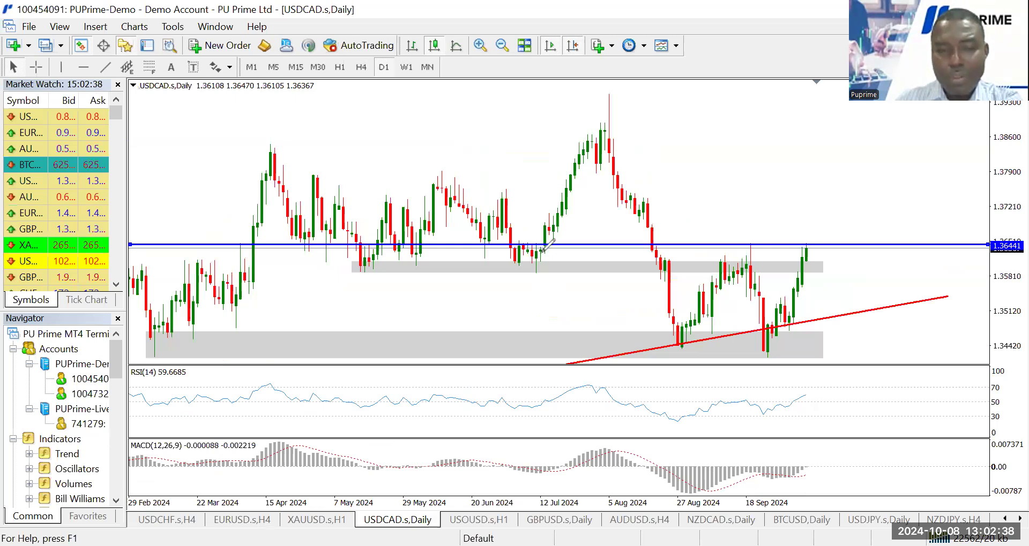
pyautogui.moveTo(747, 253)
pyautogui.mouseDown()
pyautogui.moveTo(696, 266)
pyautogui.moveTo(750, 262)
pyautogui.moveTo(739, 267)
pyautogui.moveTo(751, 256)
pyautogui.mouseUp()
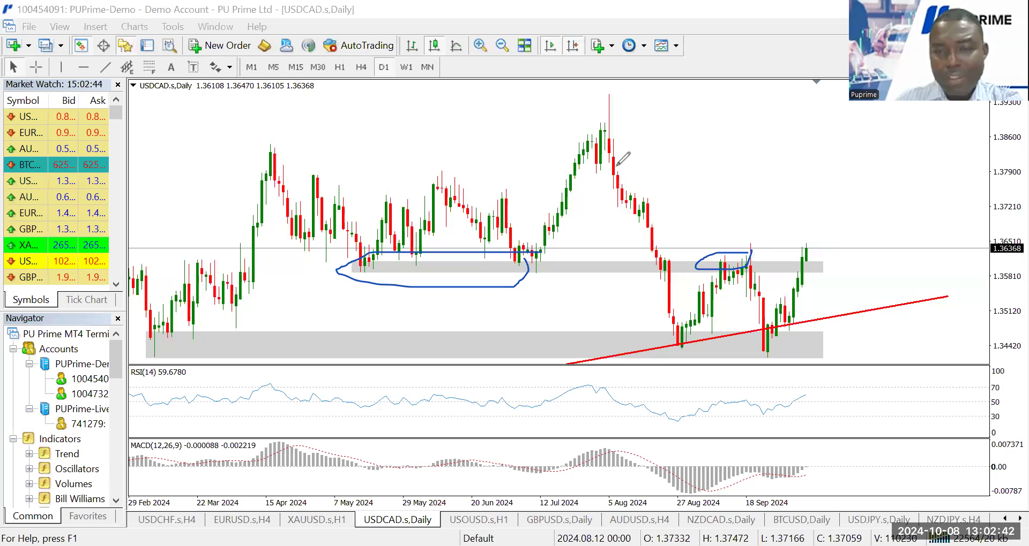
pyautogui.moveTo(664, 295)
pyautogui.mouseDown()
pyautogui.moveTo(678, 338)
pyautogui.moveTo(723, 261)
pyautogui.moveTo(757, 316)
pyautogui.moveTo(795, 265)
pyautogui.mouseUp()
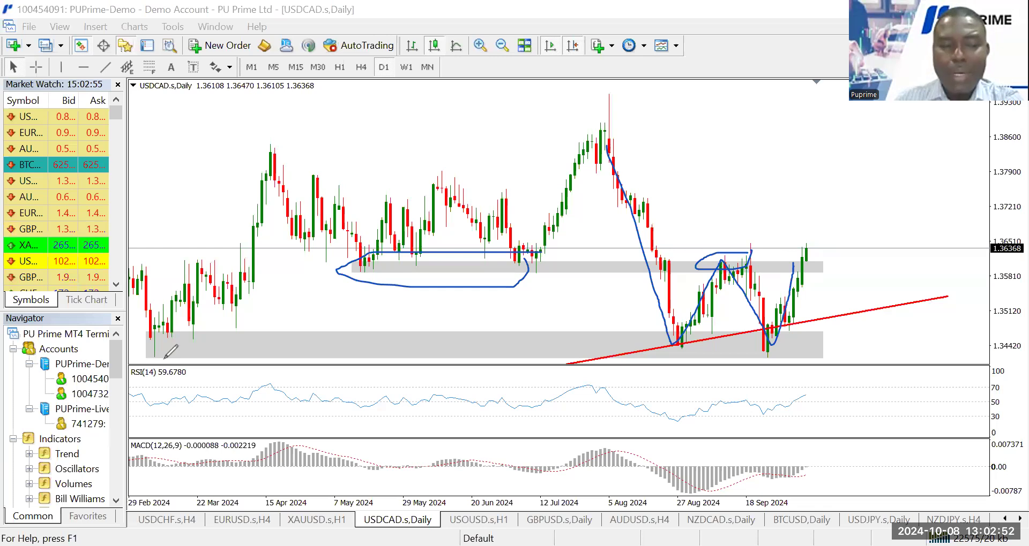
# Clear the sketches from the daily USDCAD chart and mark the mid-September high and the latest candle's high
pyautogui.click(364, 69)
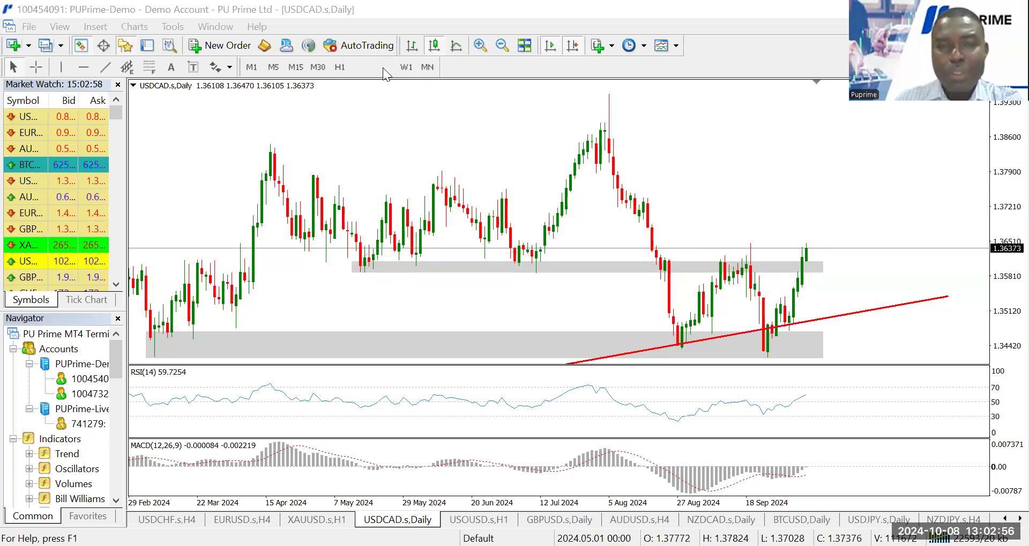
pyautogui.click(387, 67)
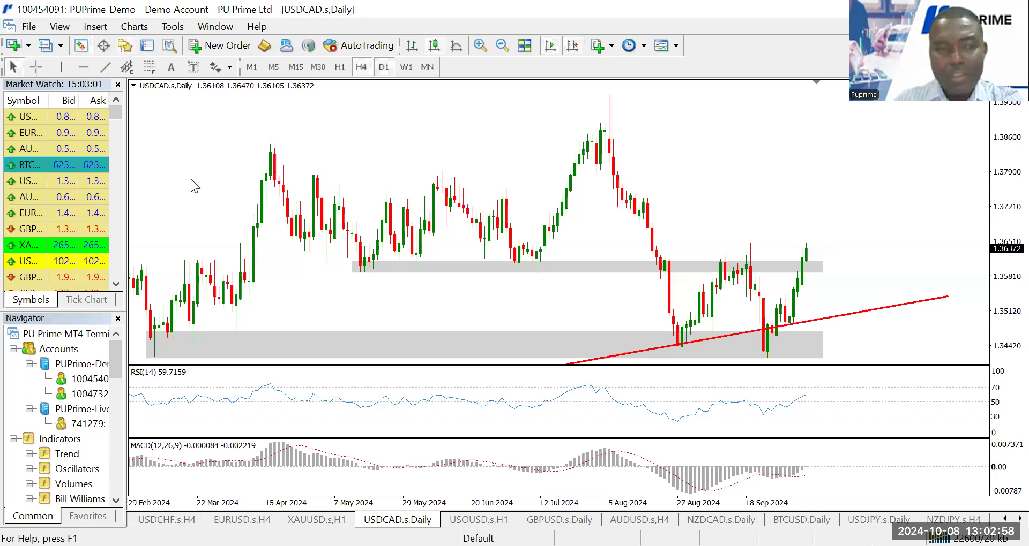
pyautogui.click(83, 66)
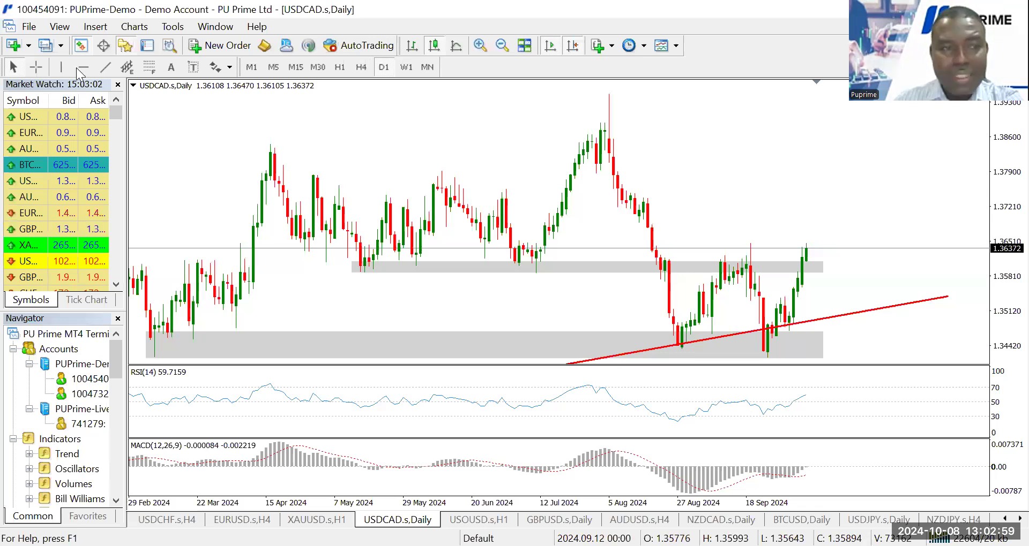
pyautogui.click(543, 261)
pyautogui.moveTo(746, 241); pyautogui.dragTo(743, 241)
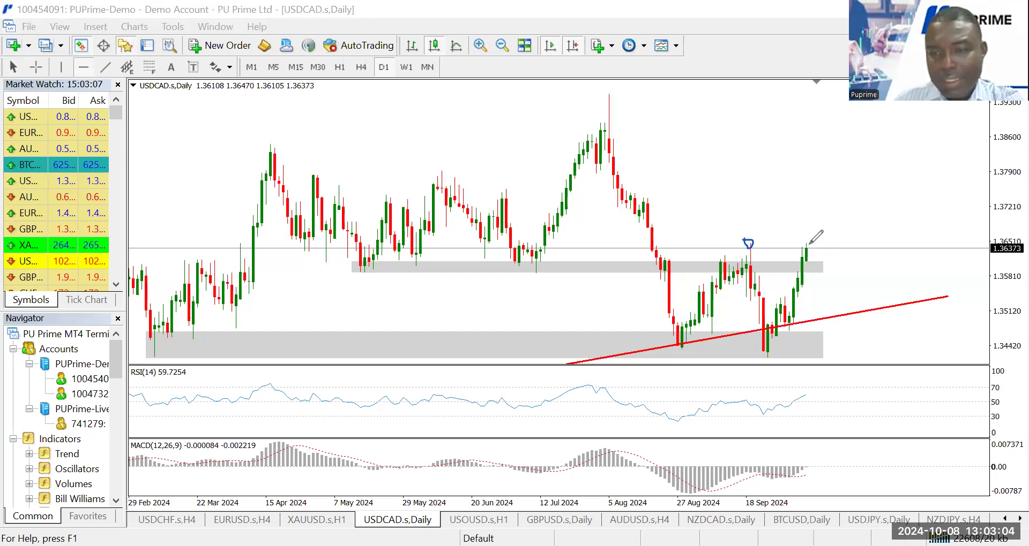
pyautogui.moveTo(799, 244)
pyautogui.mouseDown()
pyautogui.moveTo(809, 241)
pyautogui.moveTo(800, 243)
pyautogui.mouseUp()
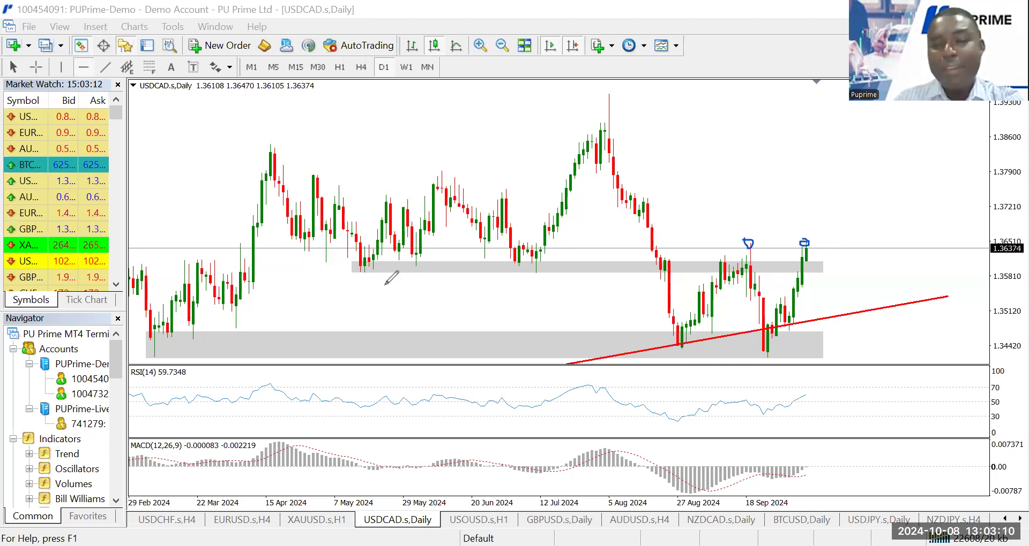
# Place a horizontal line at 1.36425 across the two USDCAD highs and sketch an upward breakout arrow from it
pyautogui.click(112, 496)
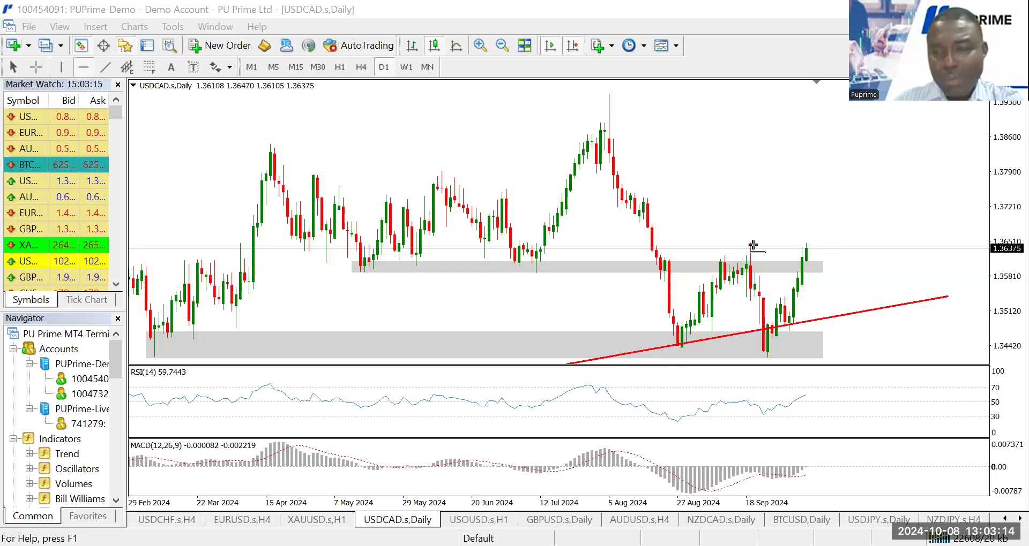
pyautogui.click(825, 246)
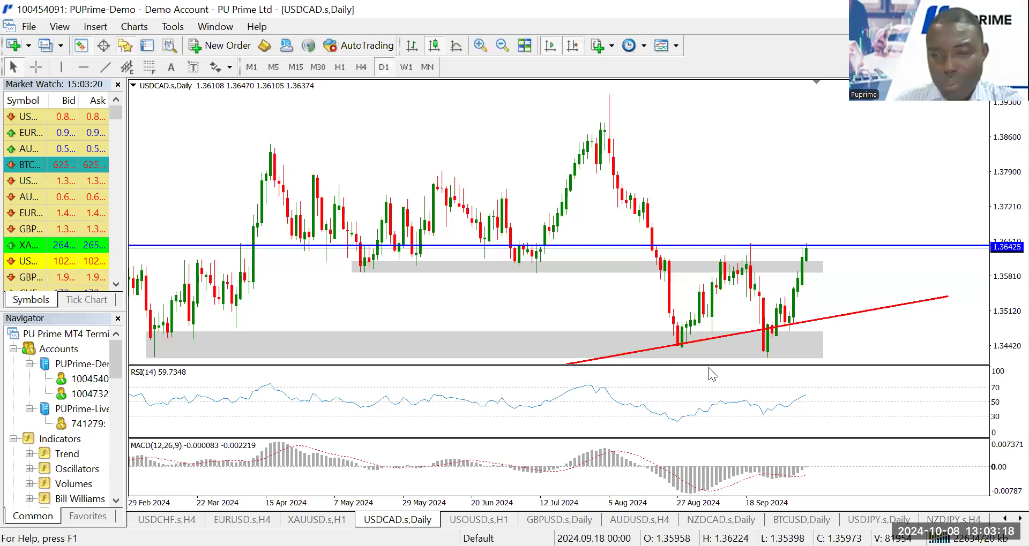
pyautogui.moveTo(805, 246)
pyautogui.mouseDown()
pyautogui.moveTo(878, 156)
pyautogui.moveTo(873, 175)
pyautogui.mouseUp()
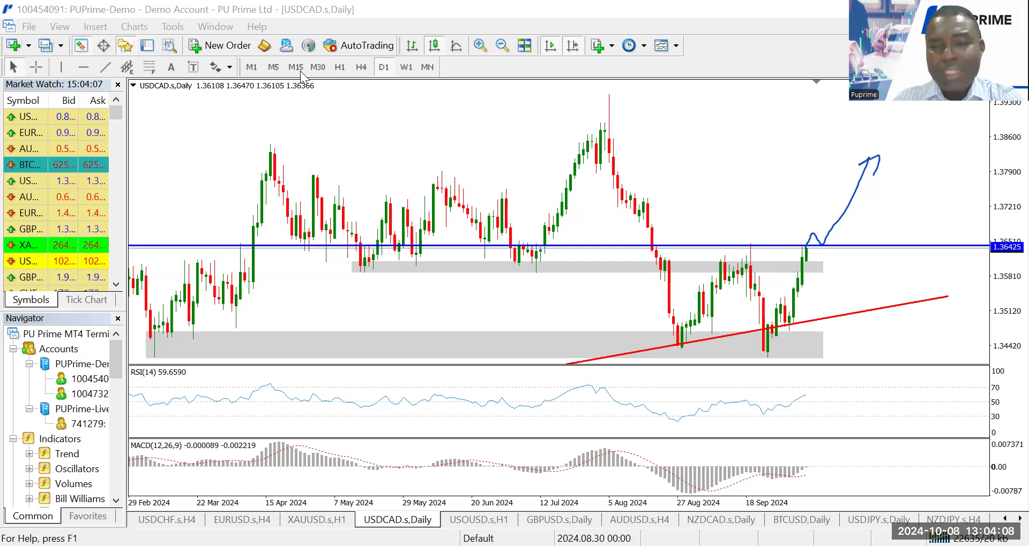
pyautogui.click(550, 130)
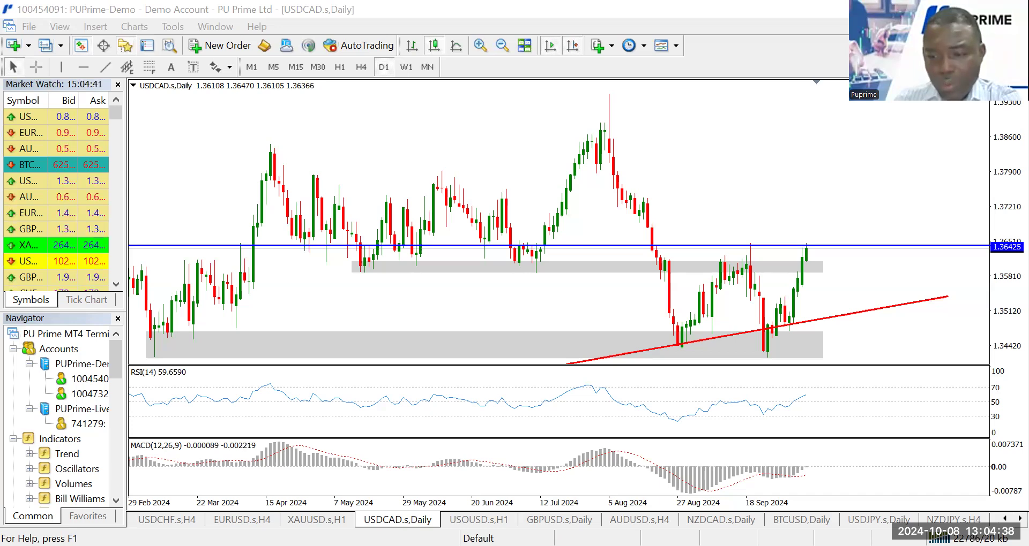
# Open the DJ30 chart and go from its monthly view through the weekly and daily views to the four-hour timeframe
pyautogui.click(1020, 519)
pyautogui.click(1020, 519)
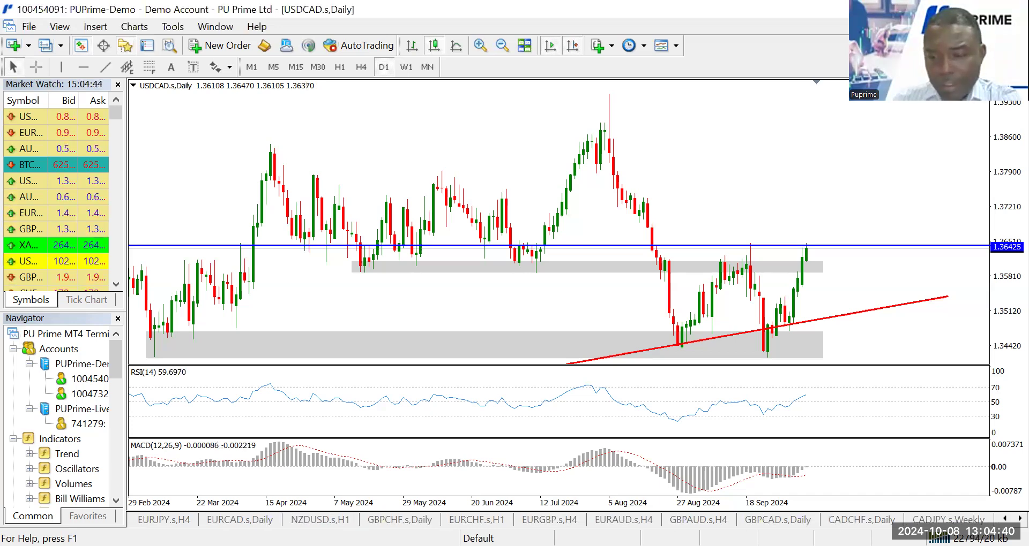
pyautogui.click(1019, 519)
pyautogui.click(1019, 519)
pyautogui.click(1019, 518)
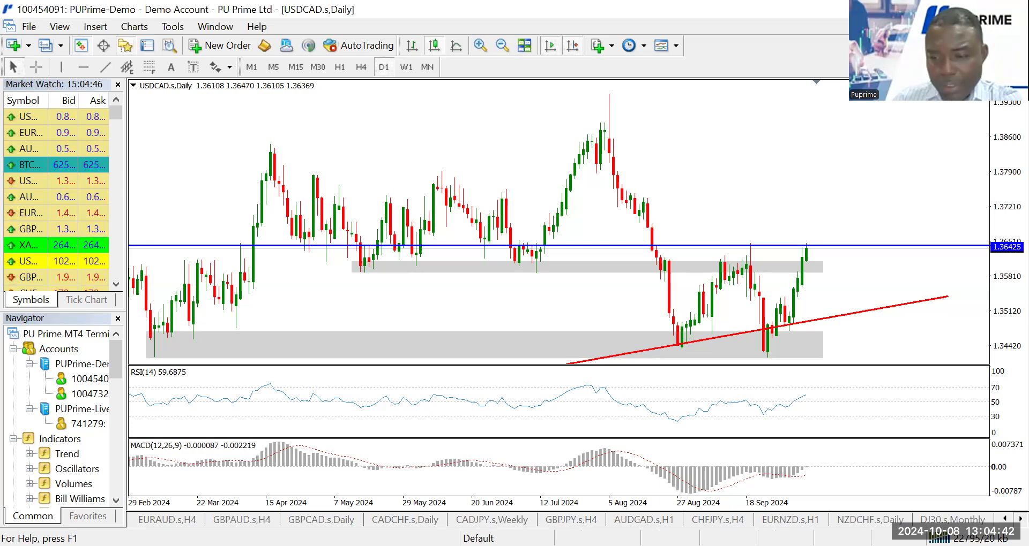
pyautogui.click(1020, 519)
pyautogui.click(1020, 518)
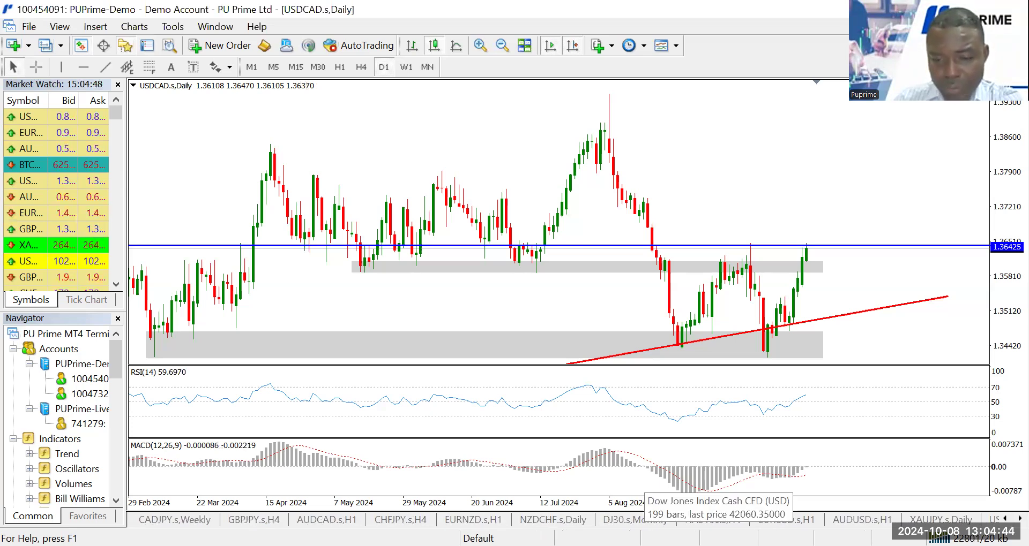
pyautogui.click(635, 519)
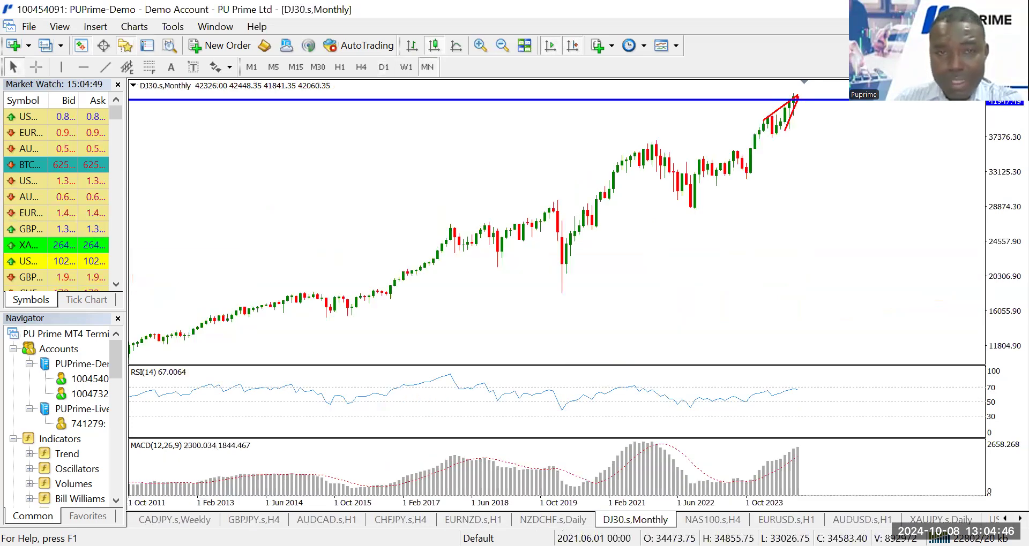
pyautogui.click(407, 67)
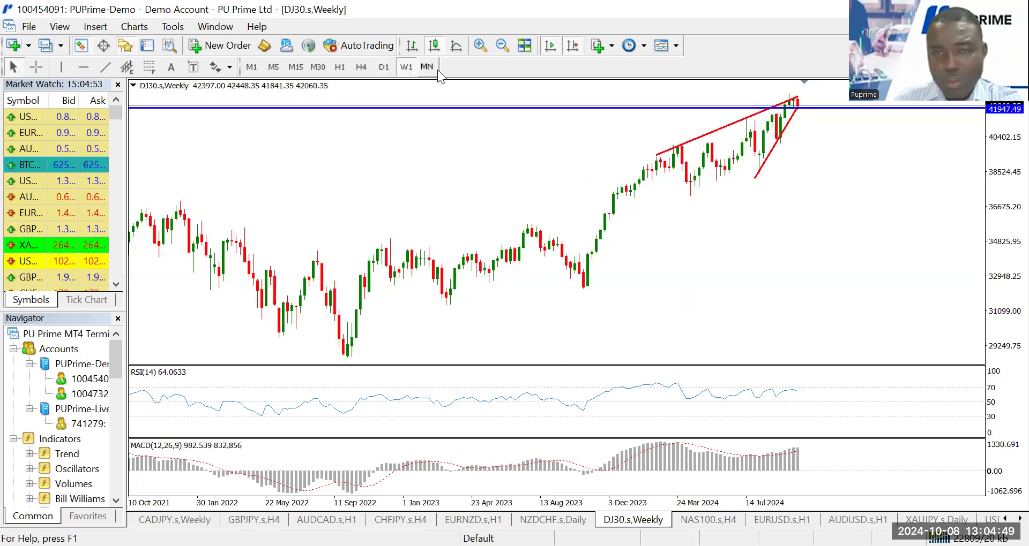
pyautogui.click(383, 68)
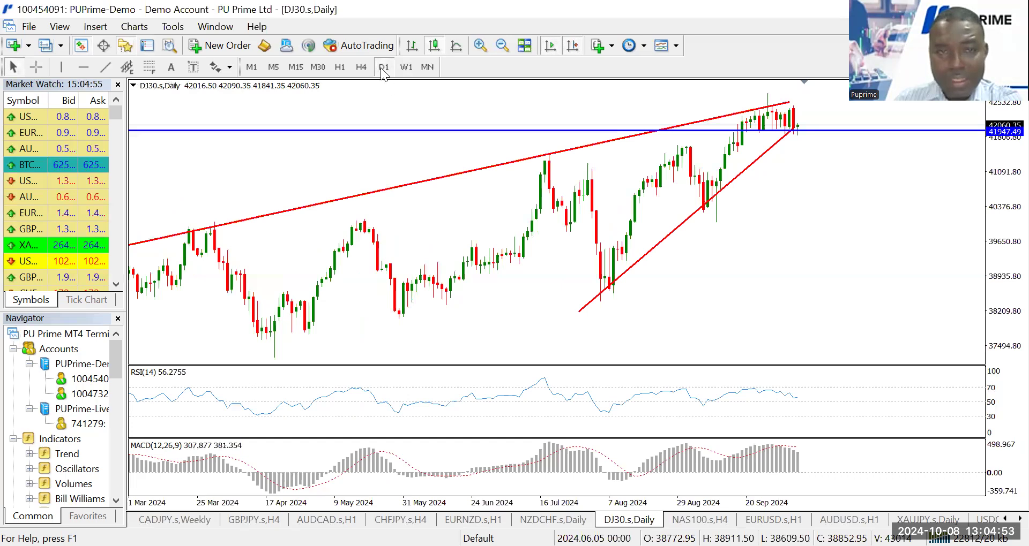
pyautogui.click(361, 67)
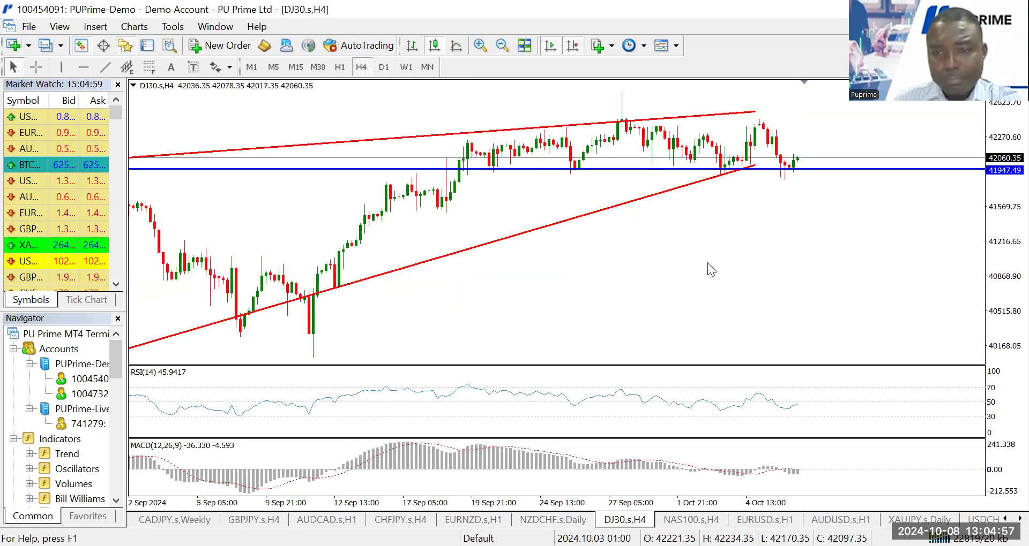
# Remove the old lines from the four-hour DJ30 chart and place a horizontal line at 41940.44 along the recent lows
pyautogui.click(712, 296)
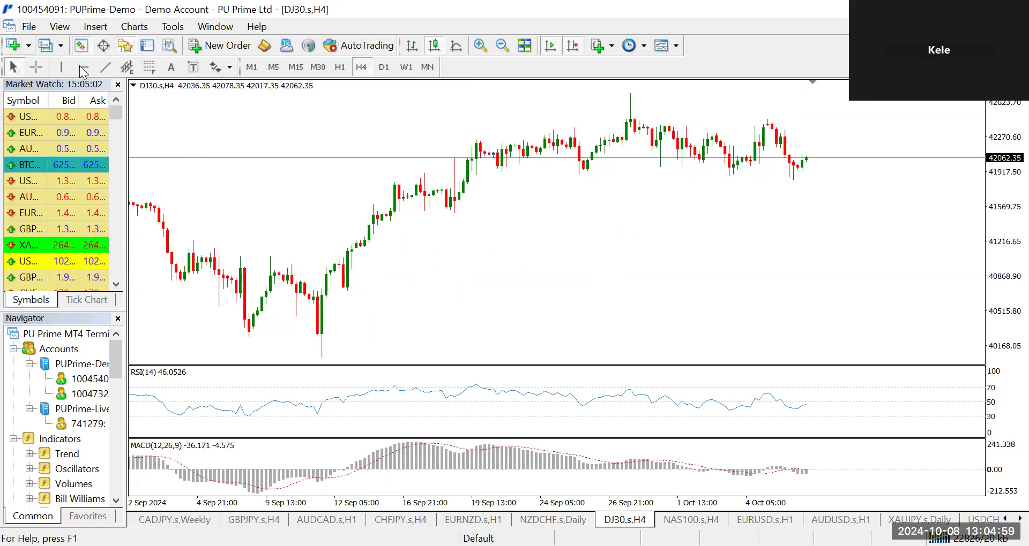
pyautogui.click(755, 166)
pyautogui.moveTo(758, 167); pyautogui.dragTo(759, 169)
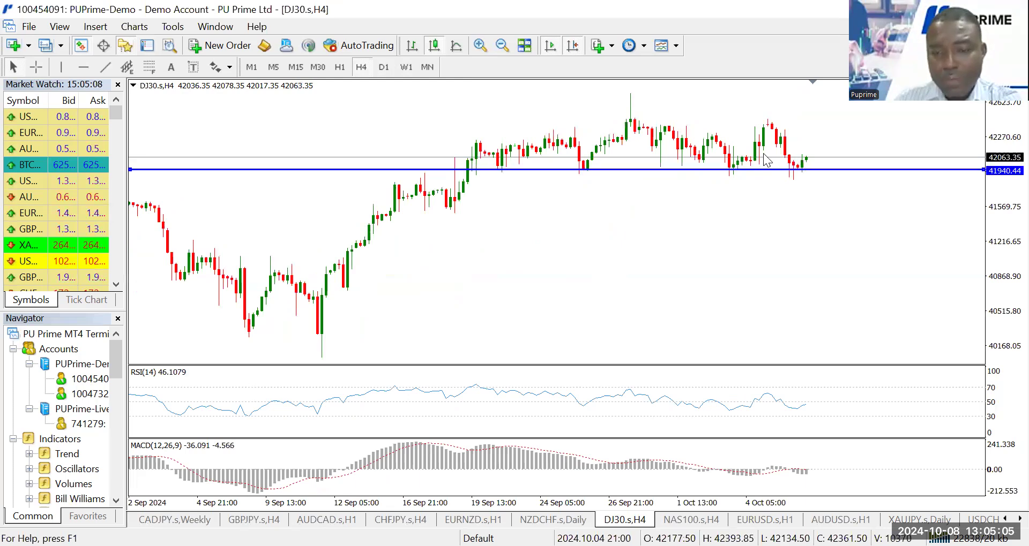
# Examine how DJ30 price reacts to the horizontal support line on the daily, four-hour, one-hour, 30-minute and 15-minute timeframes
pyautogui.click(384, 67)
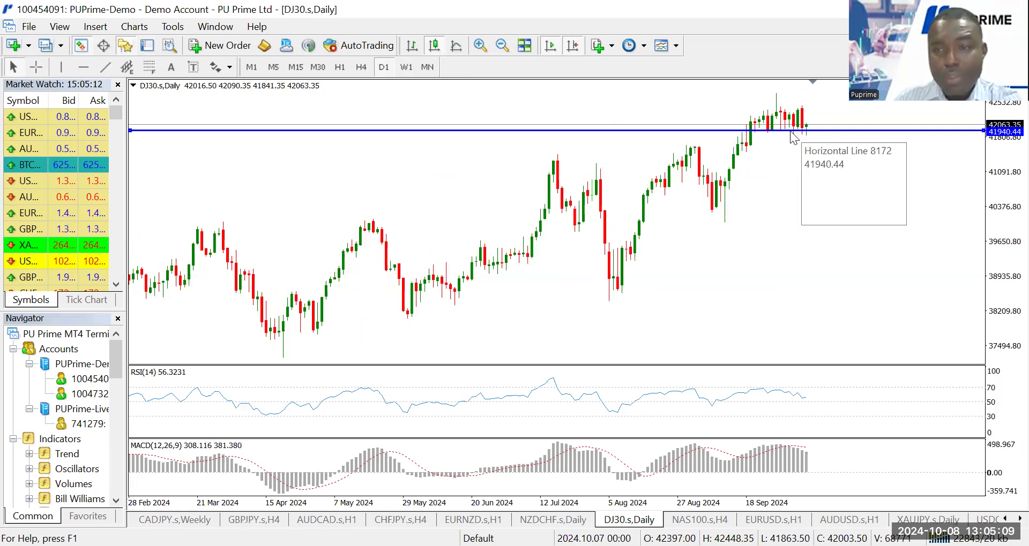
pyautogui.click(361, 66)
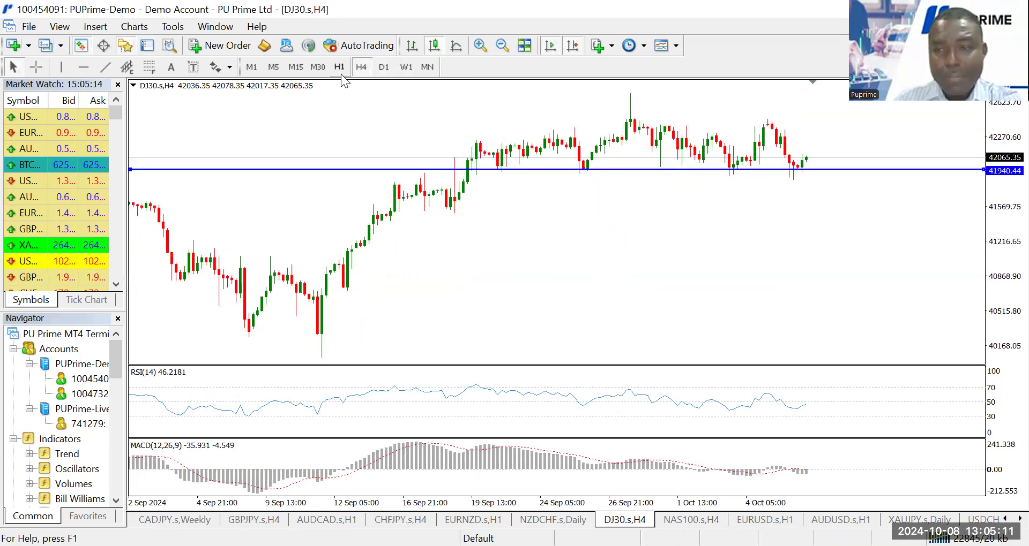
pyautogui.click(340, 67)
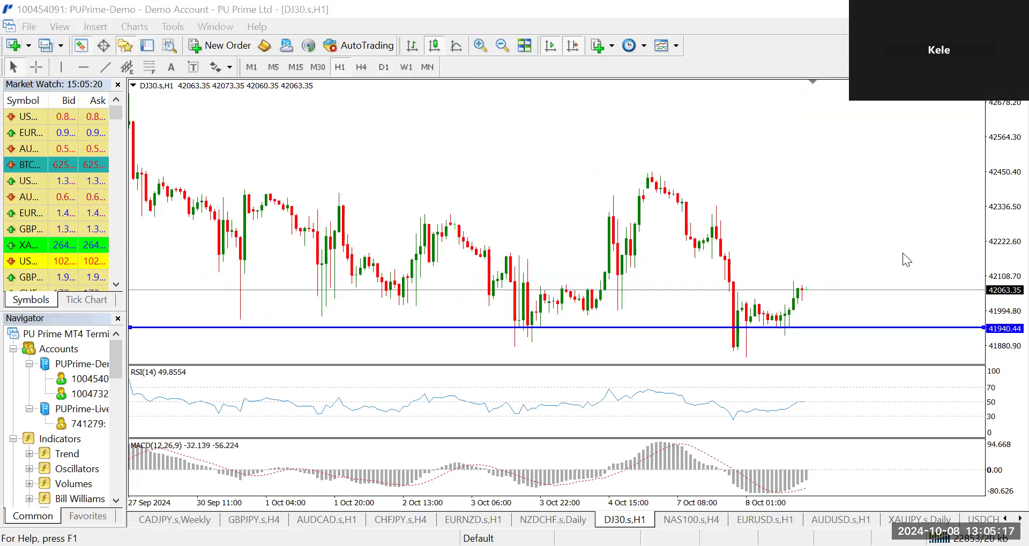
pyautogui.click(368, 74)
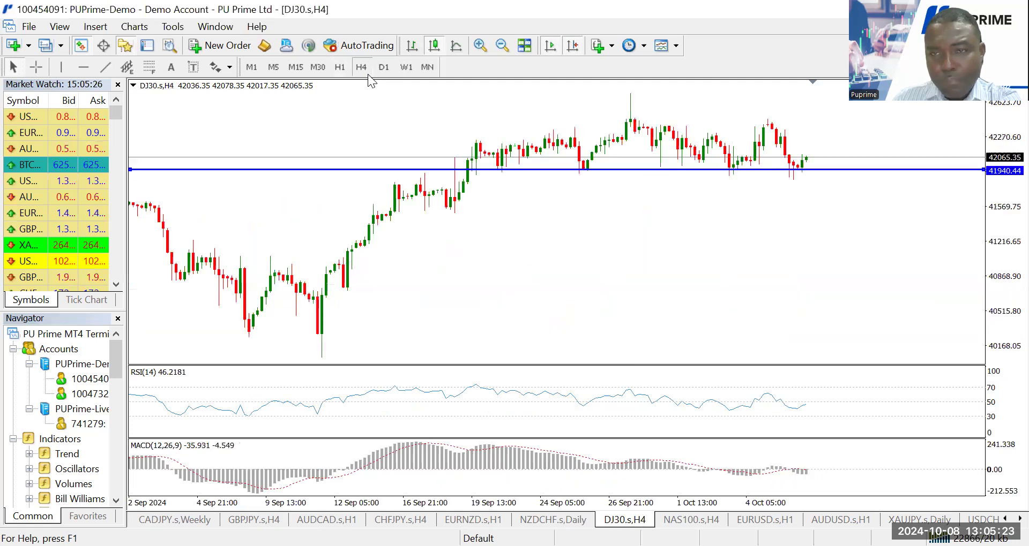
pyautogui.click(341, 70)
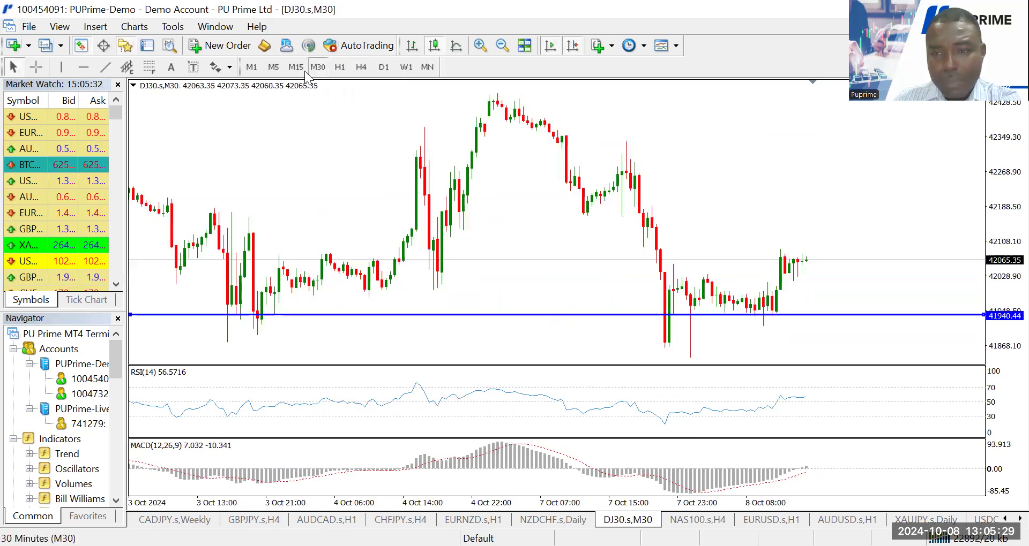
pyautogui.click(303, 70)
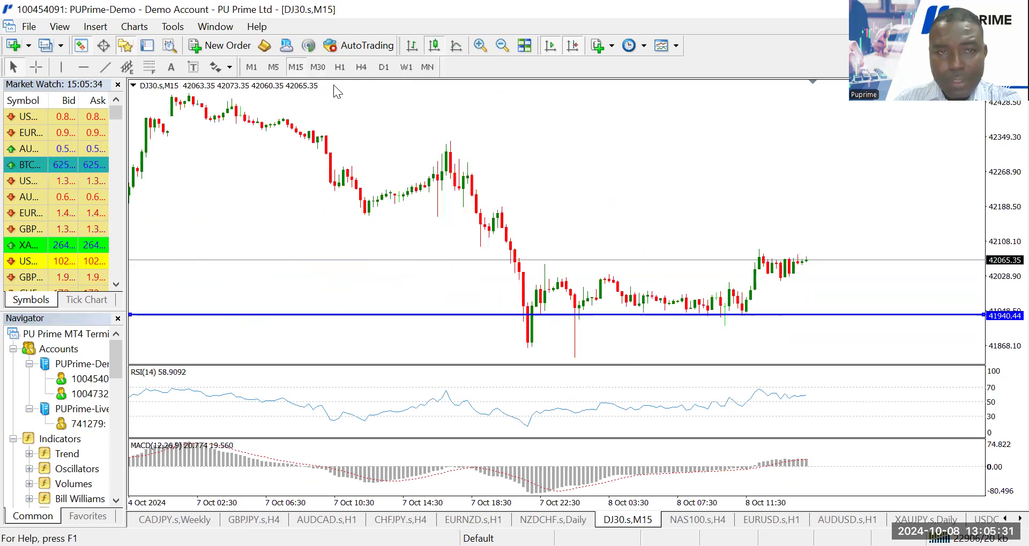
# On the daily DJ30 chart, enlarge the candles and circle the latest one at the horizontal support line
pyautogui.click(383, 66)
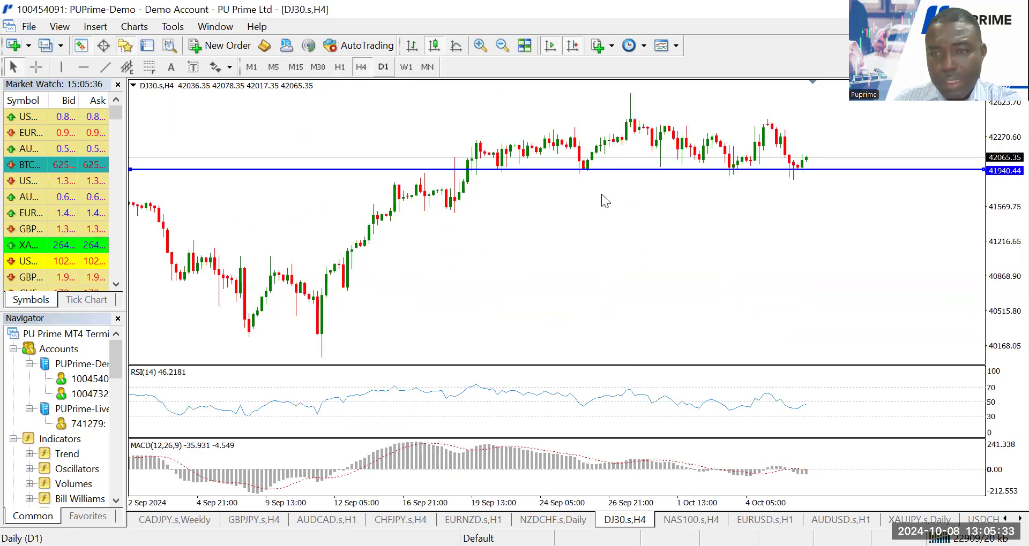
pyautogui.click(479, 46)
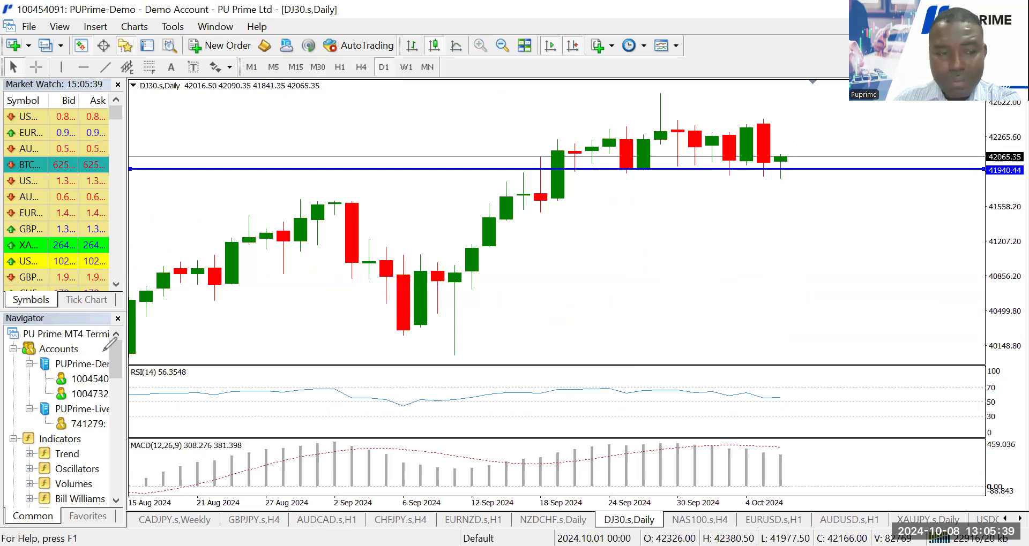
pyautogui.moveTo(786, 153); pyautogui.dragTo(772, 154)
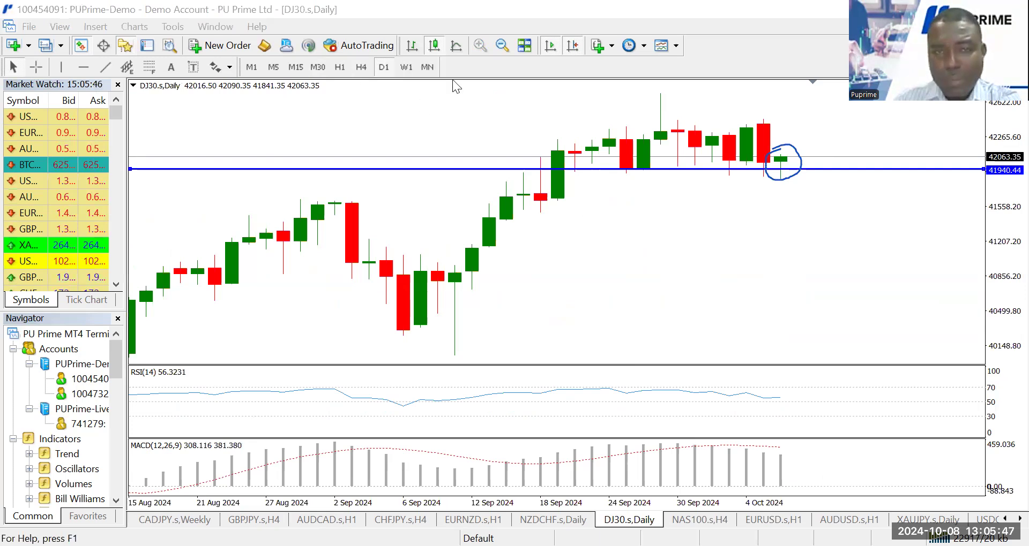
pyautogui.click(500, 41)
pyautogui.click(500, 41)
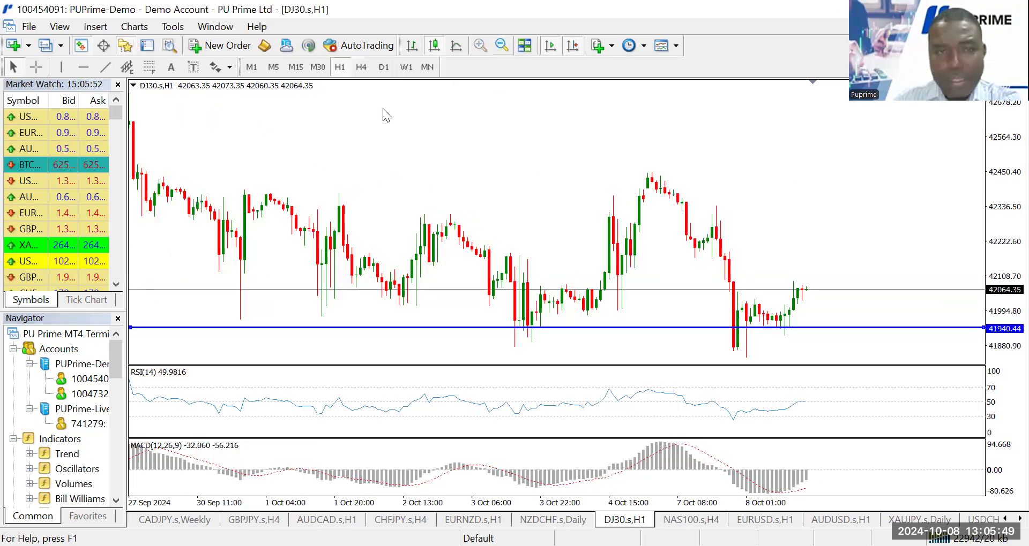
# On the 15-minute DJ30 chart, trace the swings since the 7 October drop and sketch a pullback to support with an upward arrow
pyautogui.click(323, 72)
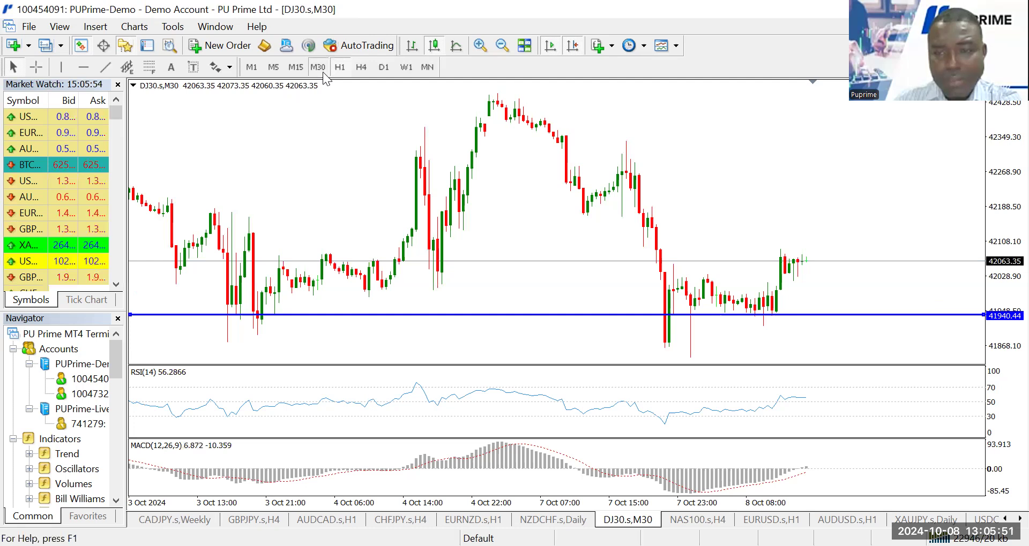
pyautogui.click(296, 67)
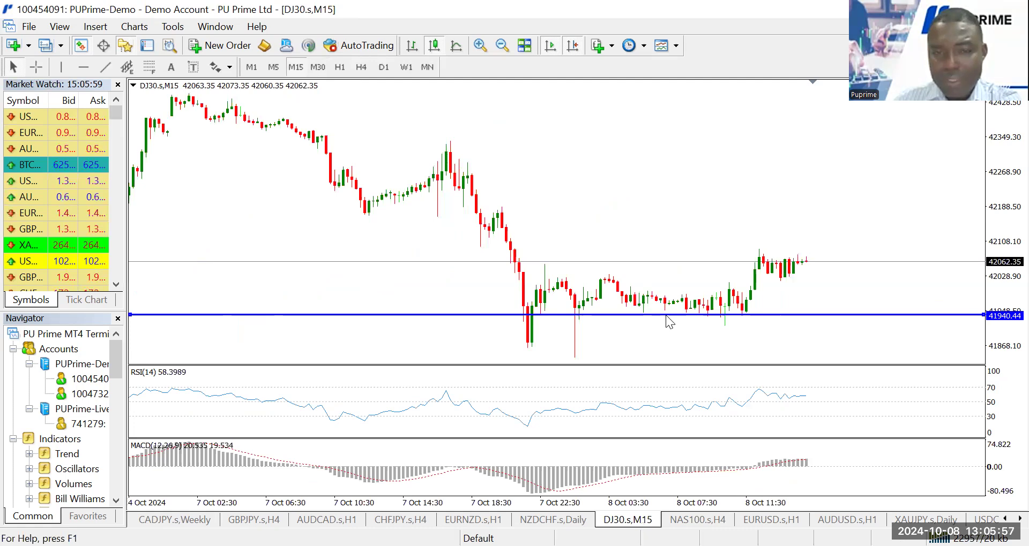
pyautogui.moveTo(480, 213); pyautogui.dragTo(584, 309)
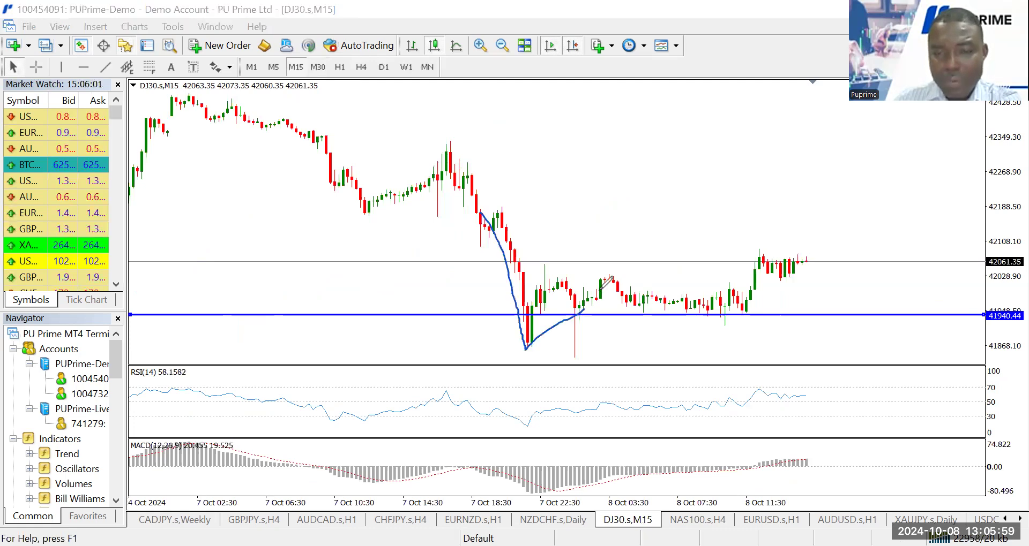
pyautogui.moveTo(708, 317)
pyautogui.mouseDown()
pyautogui.moveTo(753, 300)
pyautogui.moveTo(785, 271)
pyautogui.moveTo(836, 314)
pyautogui.moveTo(868, 136)
pyautogui.mouseUp()
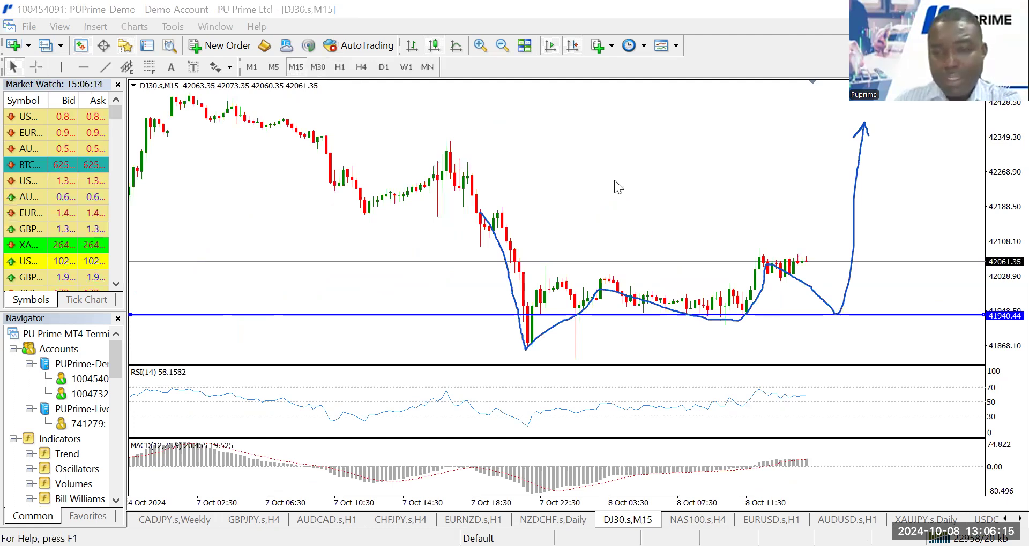
# On the one-hour DJ30 chart, sketch a dip to support with an upward arrow and draw a falling trendline from the October peak
pyautogui.write('H1')
pyautogui.press('Return')
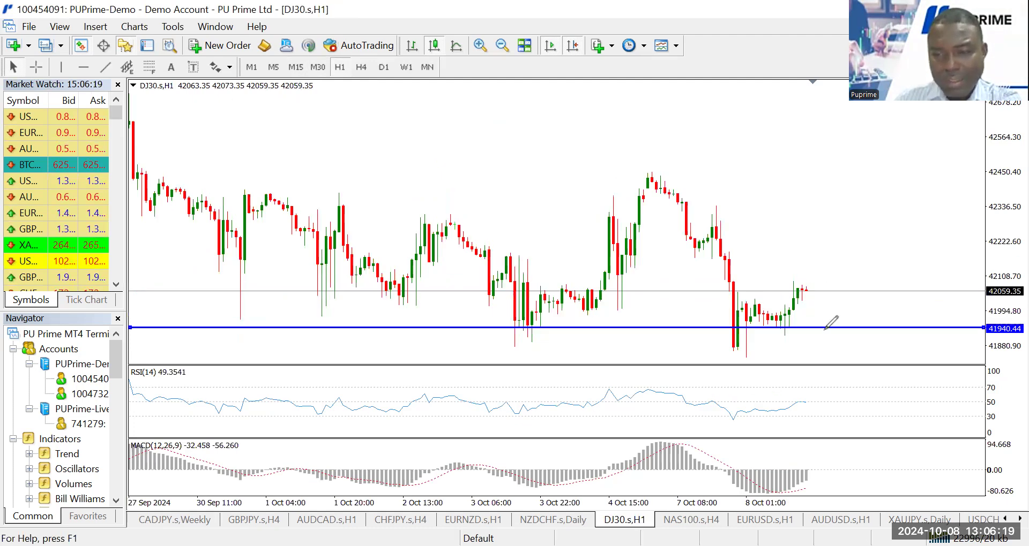
pyautogui.moveTo(802, 289)
pyautogui.mouseDown()
pyautogui.moveTo(819, 328)
pyautogui.moveTo(828, 325)
pyautogui.moveTo(880, 170)
pyautogui.moveTo(879, 182)
pyautogui.mouseUp()
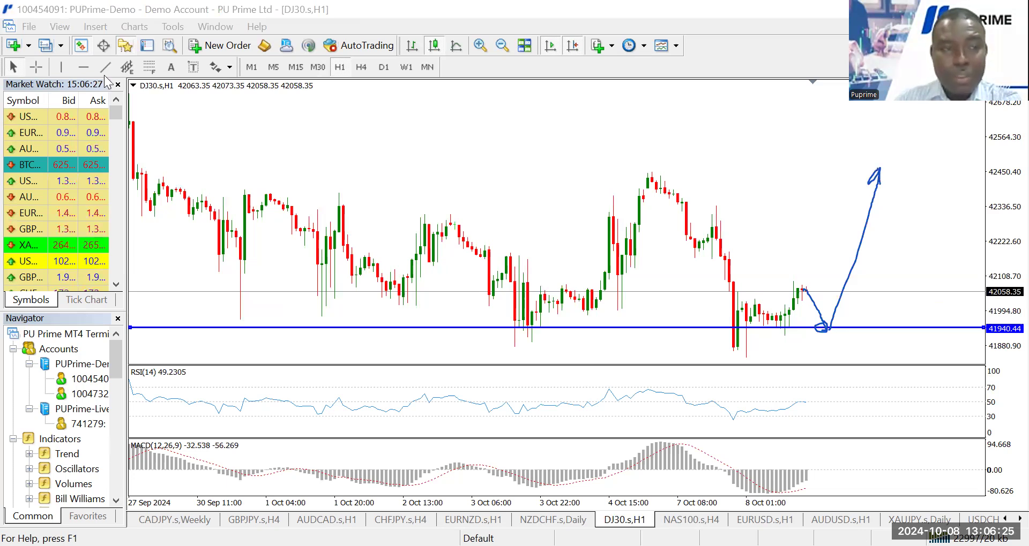
pyautogui.moveTo(651, 168); pyautogui.dragTo(871, 333)
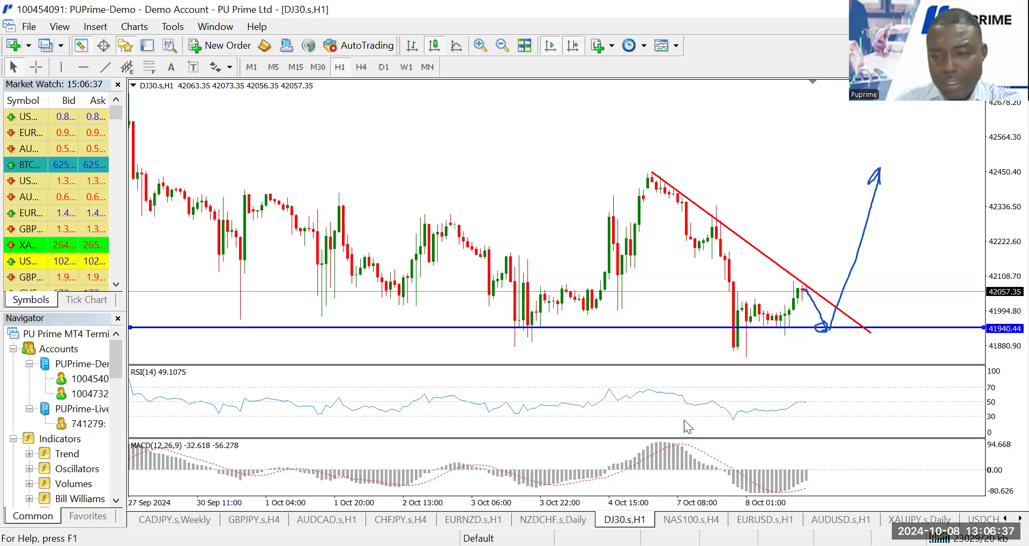
# Circle the latest RSI reading below the one-hour DJ30 chart
pyautogui.moveTo(812, 387); pyautogui.dragTo(802, 385)
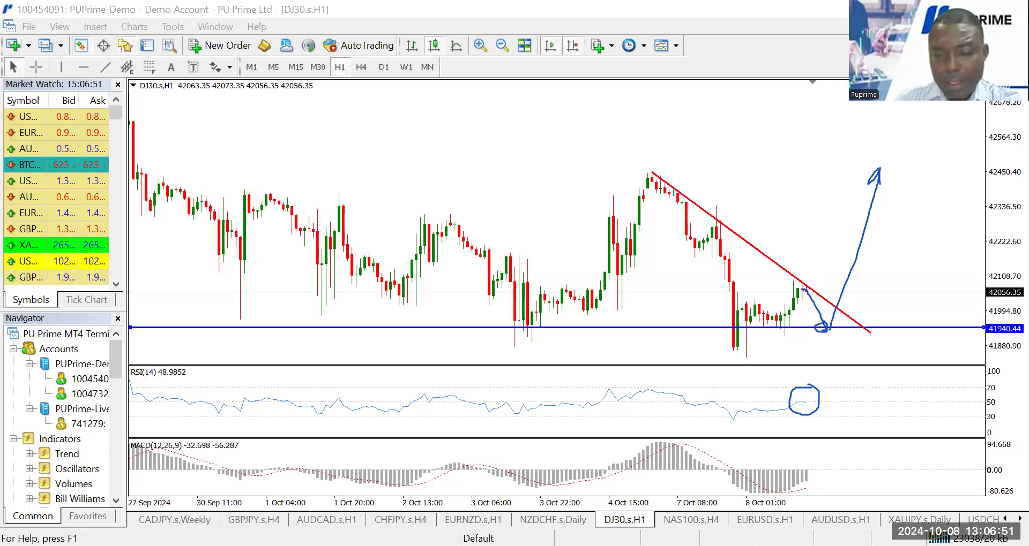
# On the four-hour NAS100 chart, draw a rising trendline along the lows from mid-September past the latest candle
pyautogui.hotkey('ctrl', 'Tab')
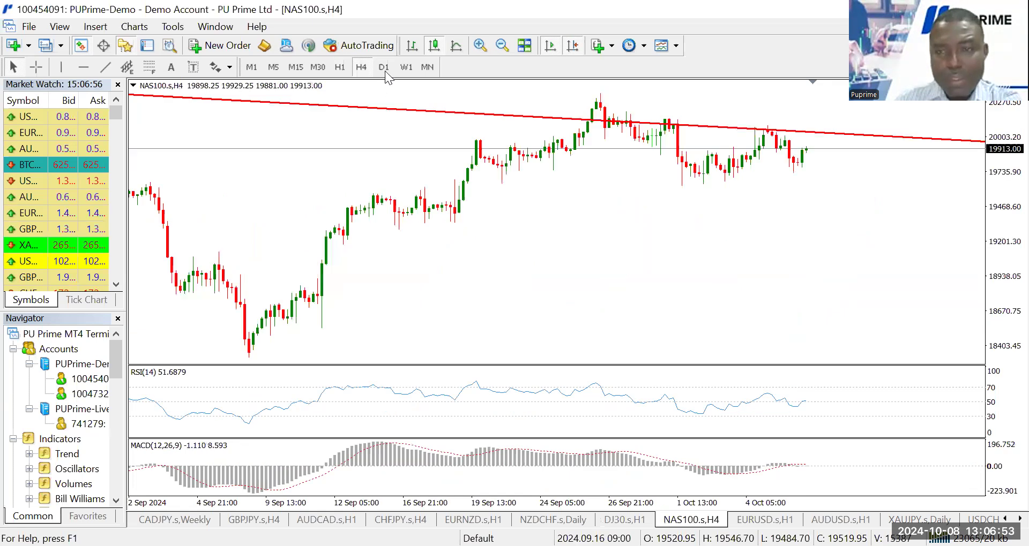
pyautogui.click(383, 67)
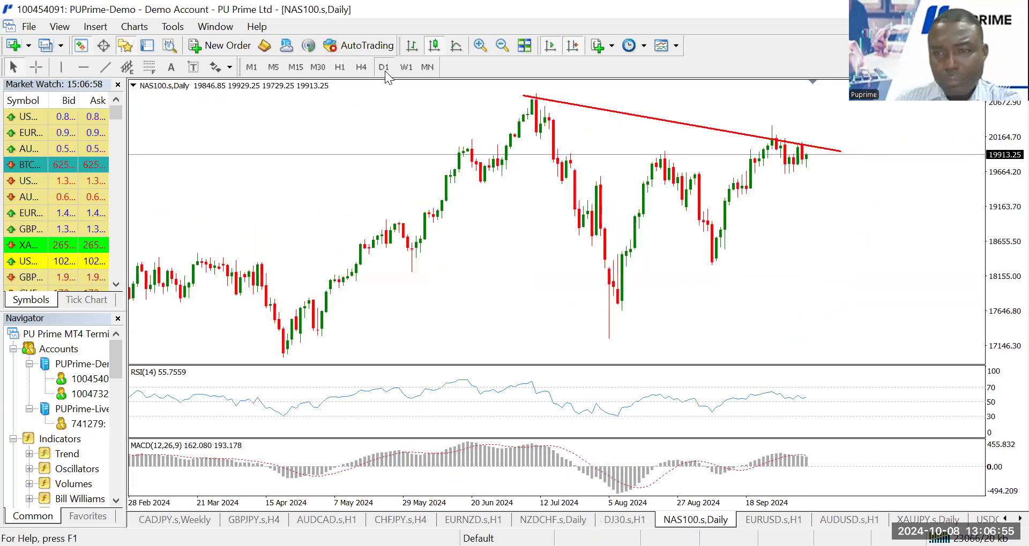
pyautogui.click(361, 68)
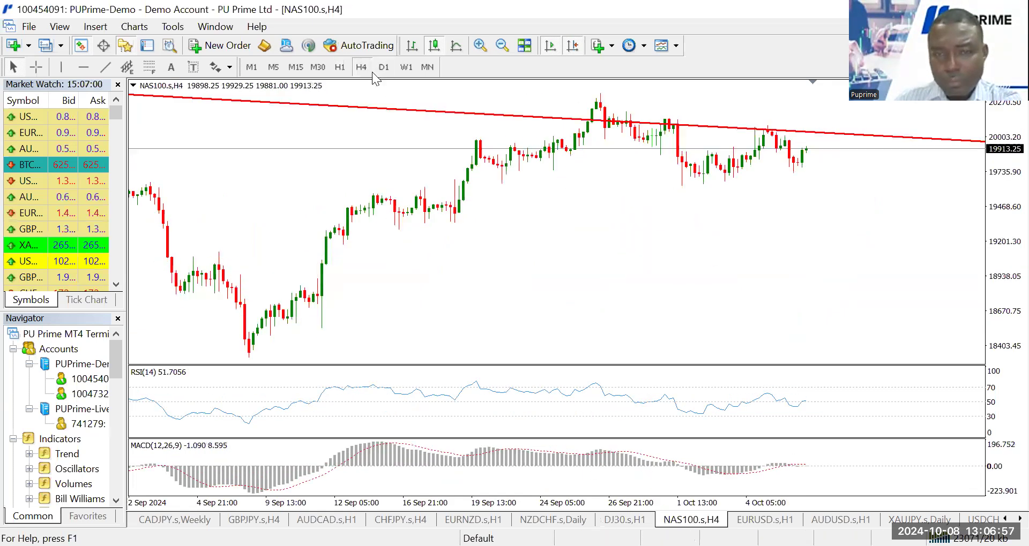
pyautogui.click(105, 67)
pyautogui.moveTo(407, 223); pyautogui.dragTo(844, 157)
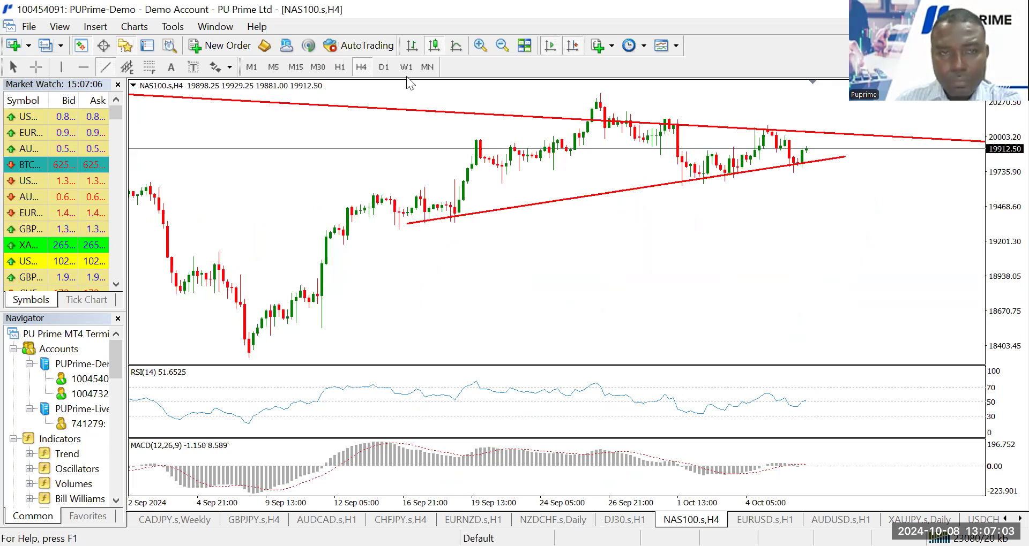
# Replace the long falling trendline on the four-hour NAS100 chart with a steeper one along the highs since late September
pyautogui.click(502, 45)
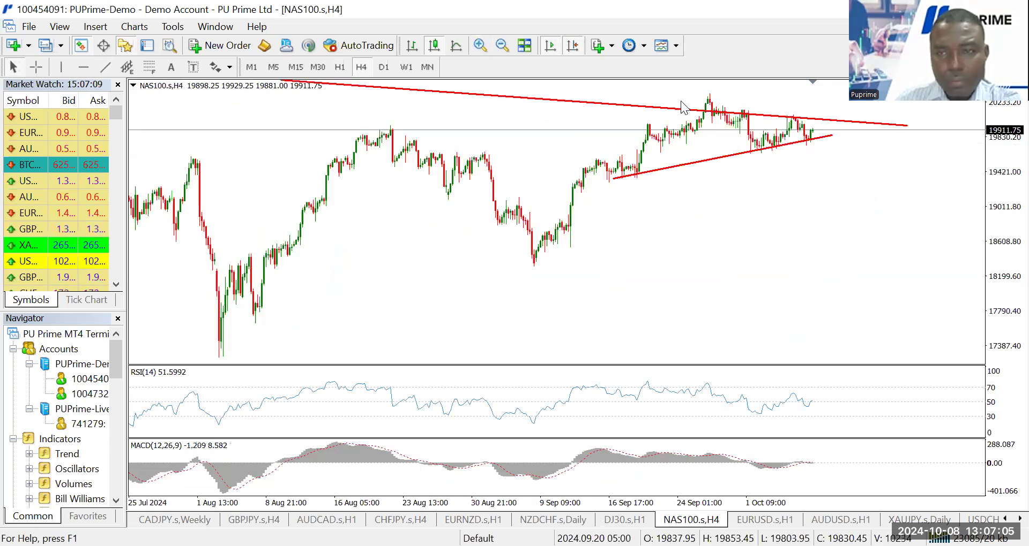
pyautogui.press('Delete')
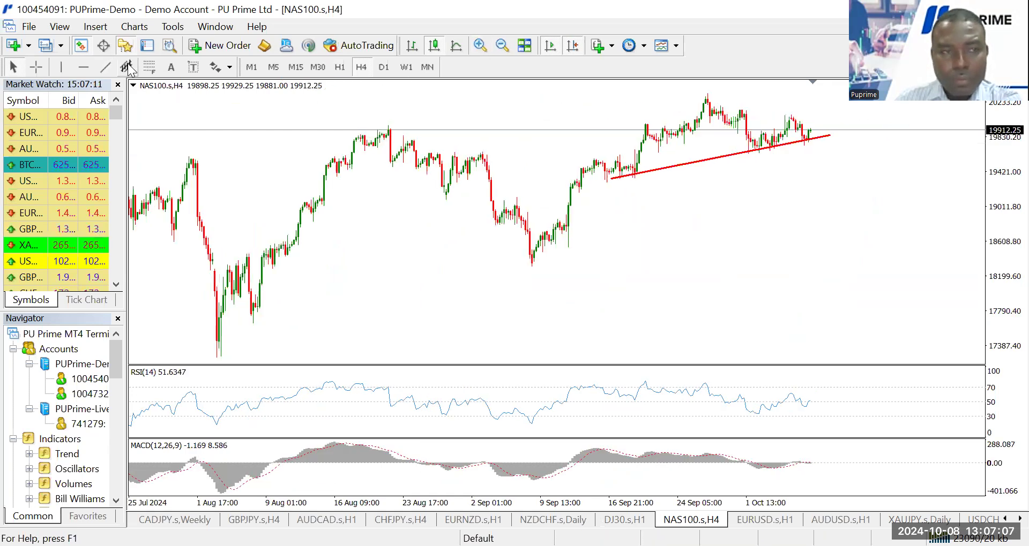
pyautogui.click(111, 65)
pyautogui.moveTo(672, 87); pyautogui.dragTo(815, 112)
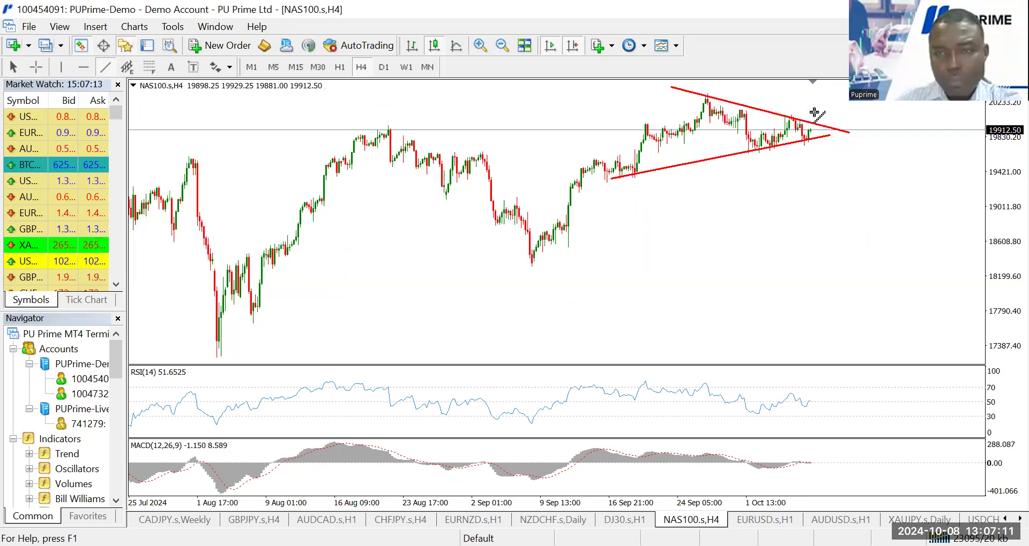
pyautogui.click(608, 80)
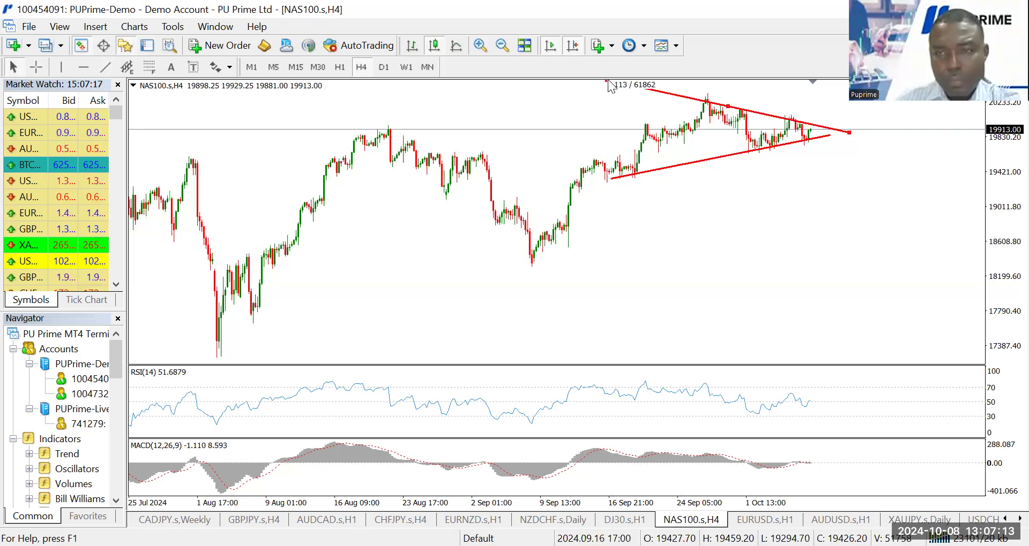
# Adjust the ends of the two NAS100 trendlines so they converge ahead of price, checking the fit on the one-hour timeframe
pyautogui.moveTo(829, 137); pyautogui.dragTo(841, 133)
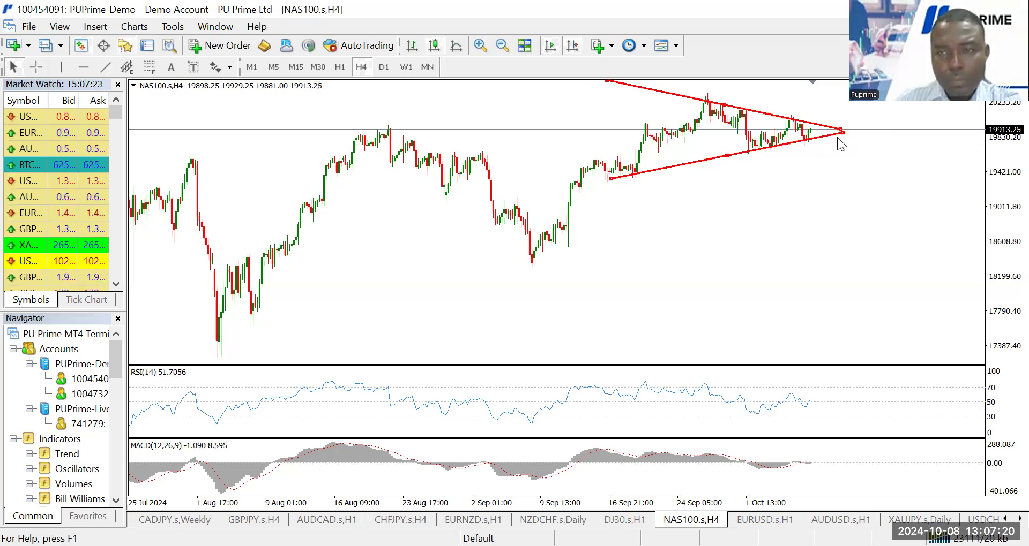
pyautogui.click(339, 67)
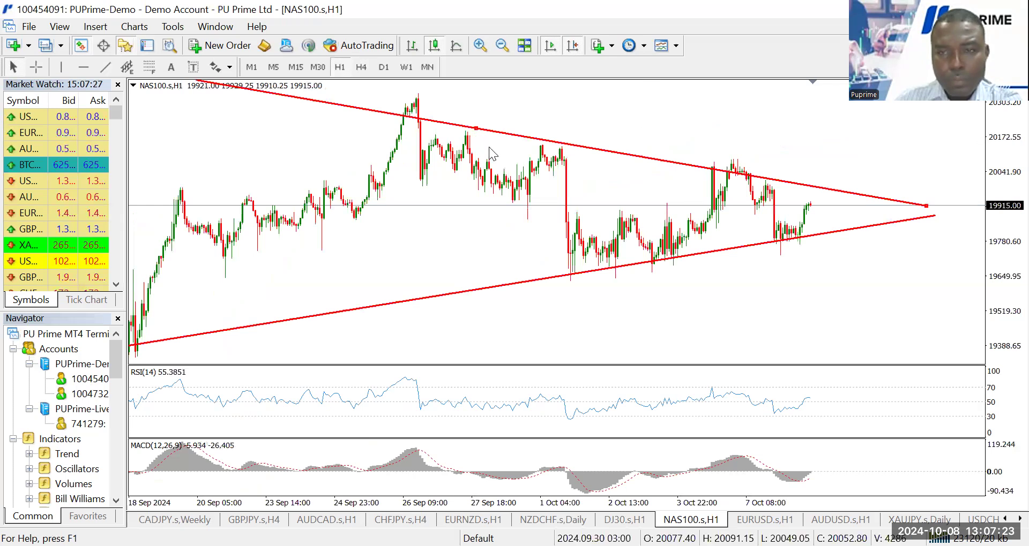
pyautogui.click(360, 67)
pyautogui.moveTo(832, 129); pyautogui.dragTo(851, 138)
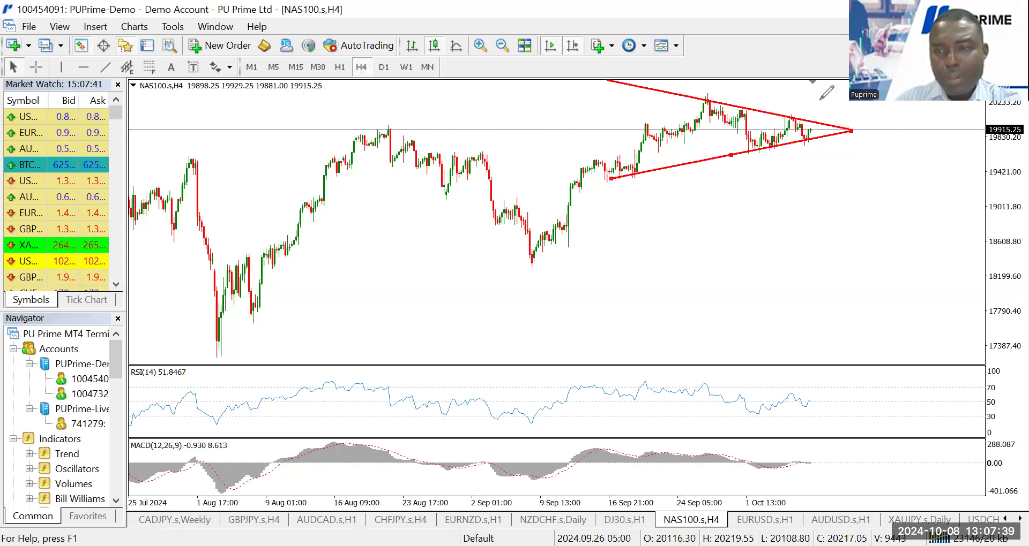
# On the four-hour NAS100 chart, sketch upward and downward breakout arrows and mark the latest swing high and low with short strokes
pyautogui.moveTo(810, 127); pyautogui.dragTo(831, 103)
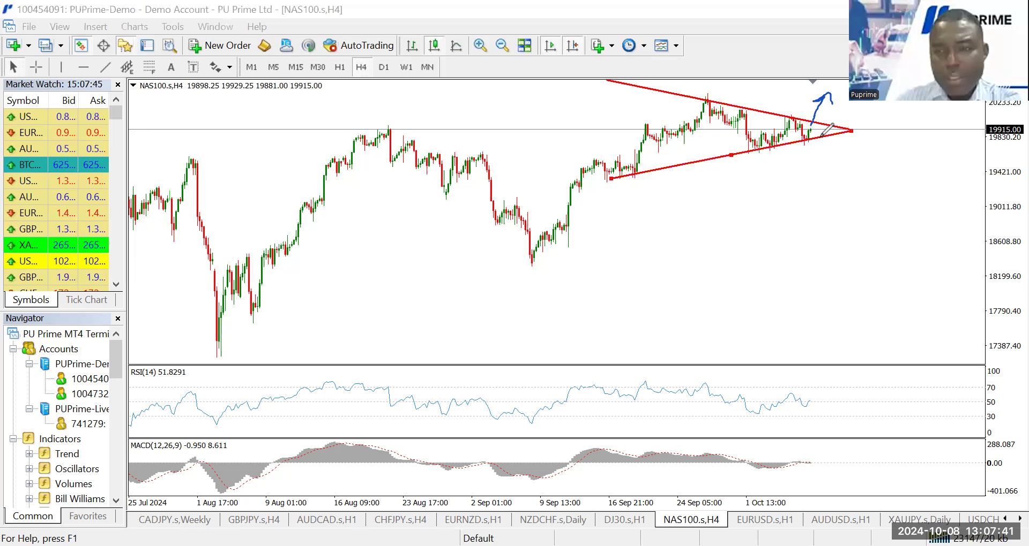
pyautogui.moveTo(820, 138)
pyautogui.mouseDown()
pyautogui.moveTo(831, 164)
pyautogui.moveTo(834, 156)
pyautogui.mouseUp()
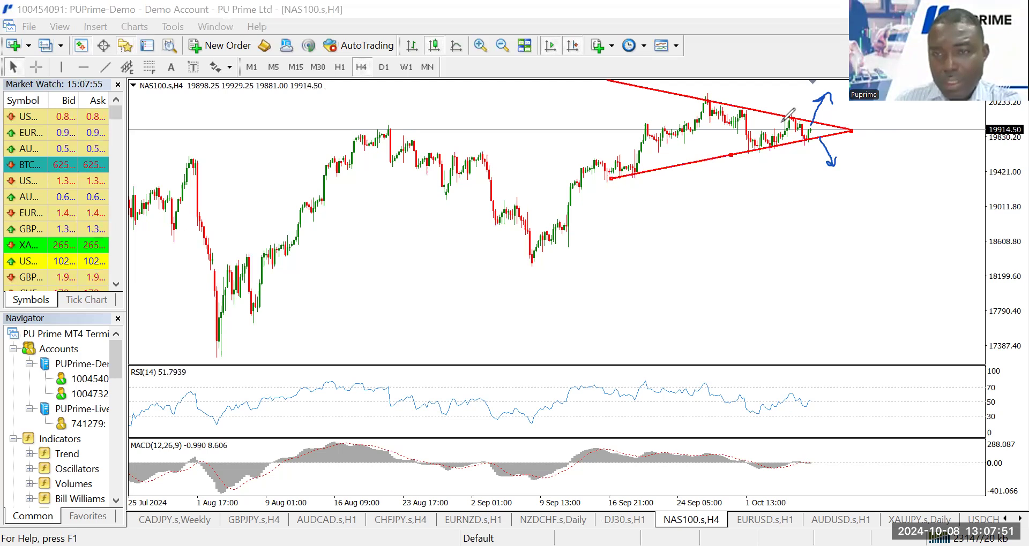
pyautogui.moveTo(780, 117)
pyautogui.mouseDown()
pyautogui.moveTo(802, 115)
pyautogui.moveTo(807, 140)
pyautogui.mouseUp()
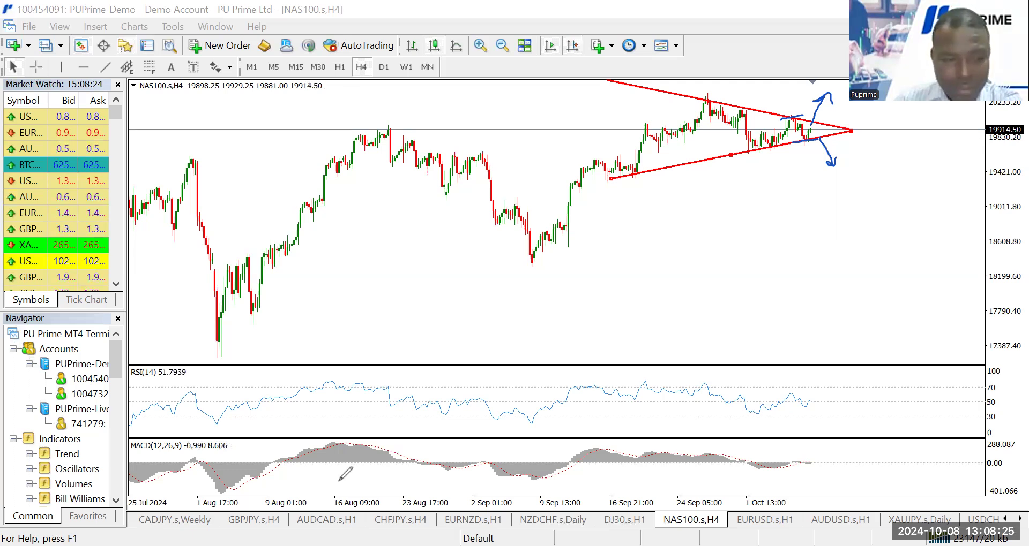
# Clear the sketched marks from the NAS100 chart and open the one-hour XAUUSD chart
pyautogui.click(923, 499)
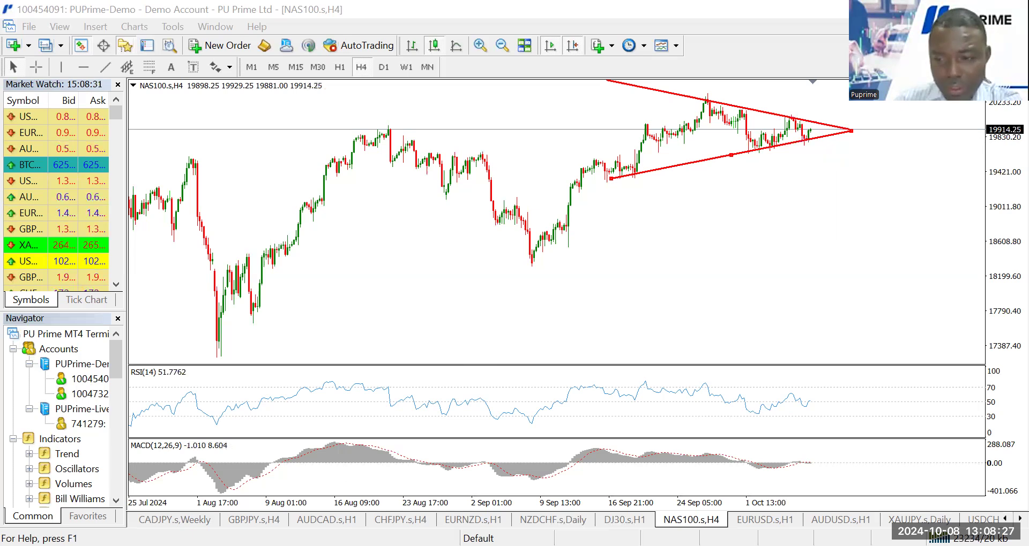
pyautogui.click(1005, 519)
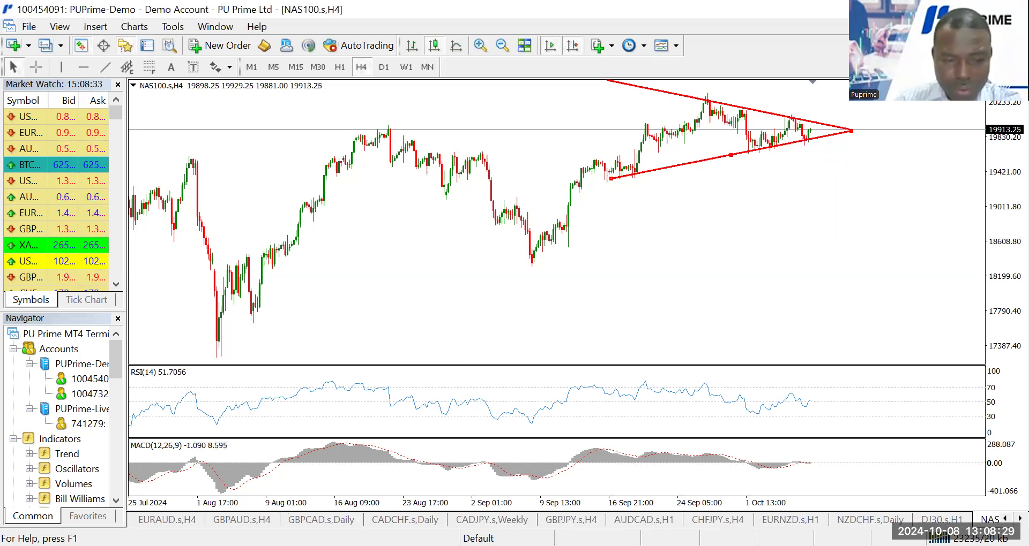
pyautogui.click(1004, 519)
pyautogui.hscroll(-3, 579, 520)
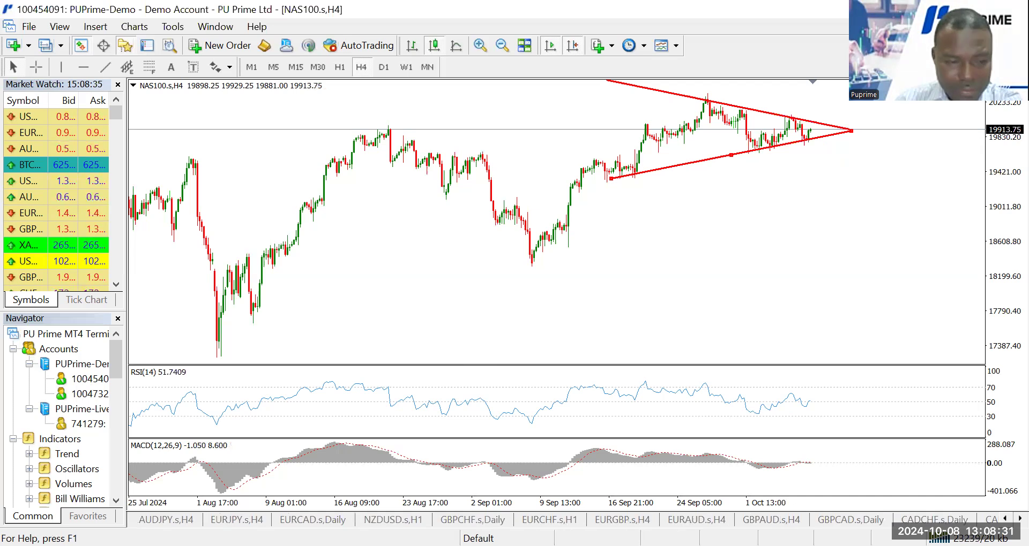
pyautogui.hscroll(-2, 578, 519)
pyautogui.hscroll(-2, 579, 520)
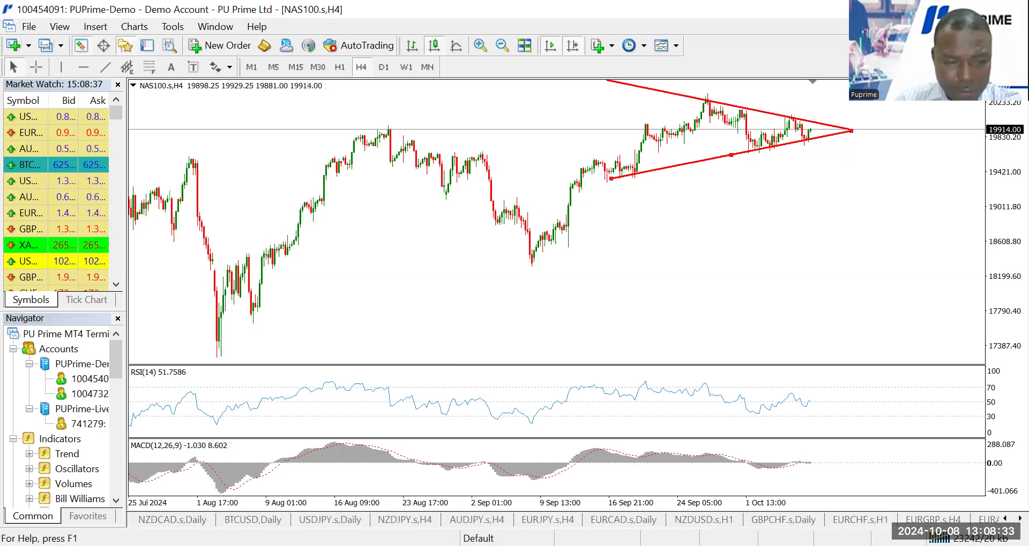
pyautogui.hscroll(-2, 1004, 519)
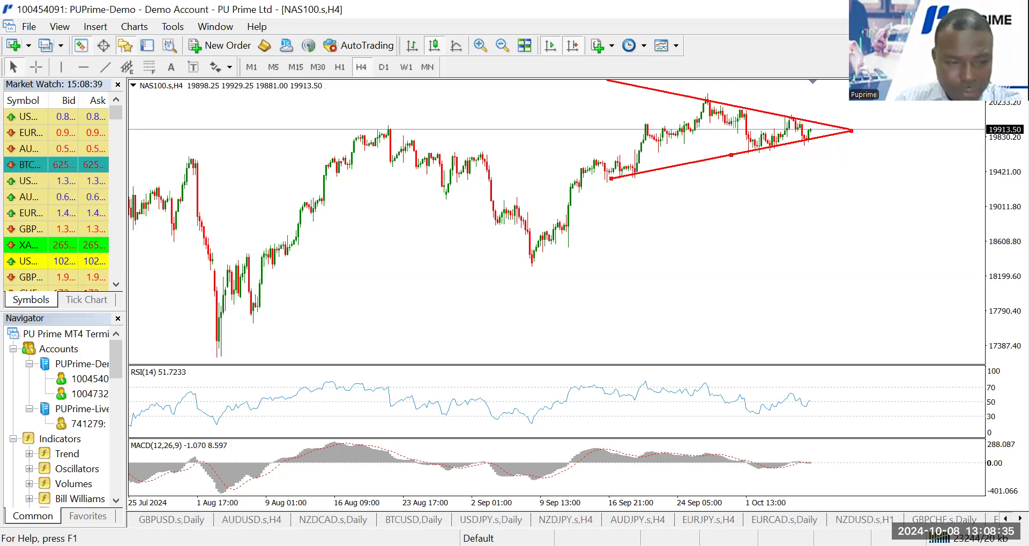
pyautogui.hscroll(-2, 1004, 519)
pyautogui.click(1005, 519)
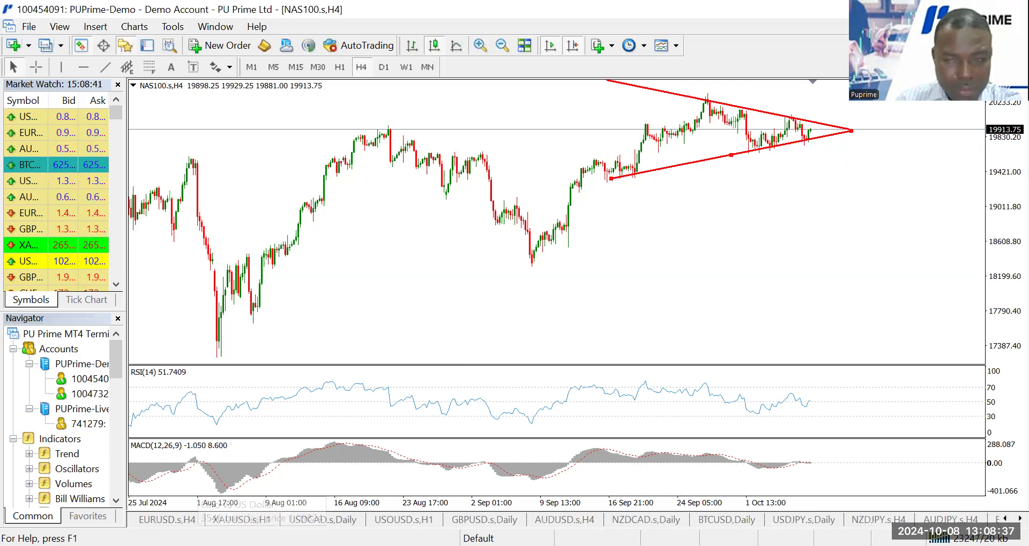
pyautogui.click(242, 520)
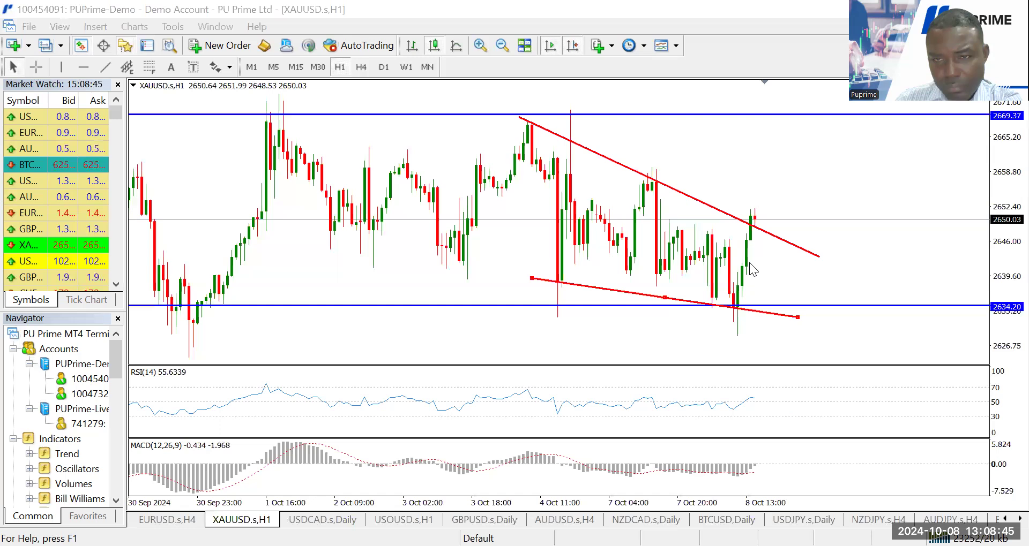
# Add a horizontal line at 2657.02 on the one-hour XAUUSD chart and measure the distance from the current price to it
pyautogui.click(360, 68)
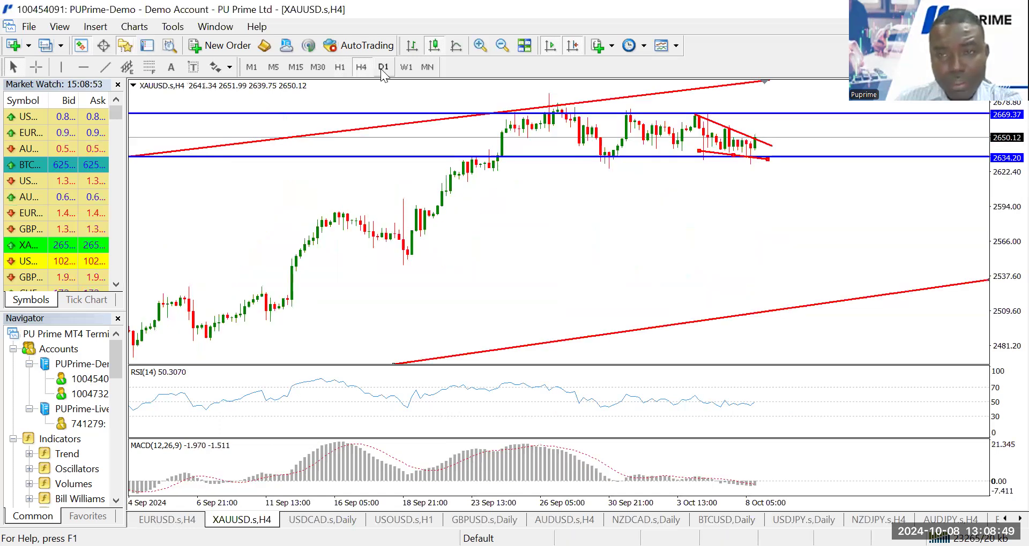
pyautogui.click(343, 65)
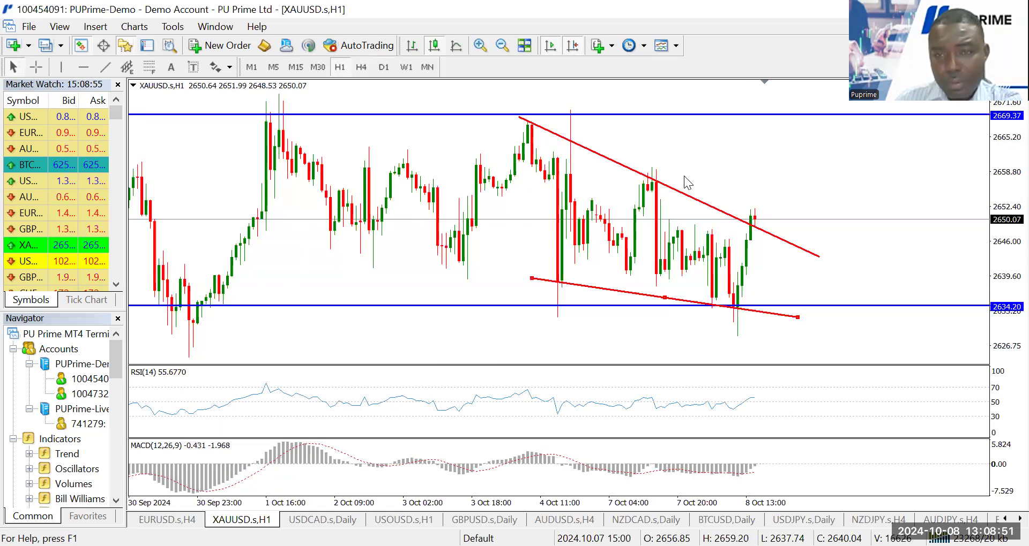
pyautogui.click(649, 183)
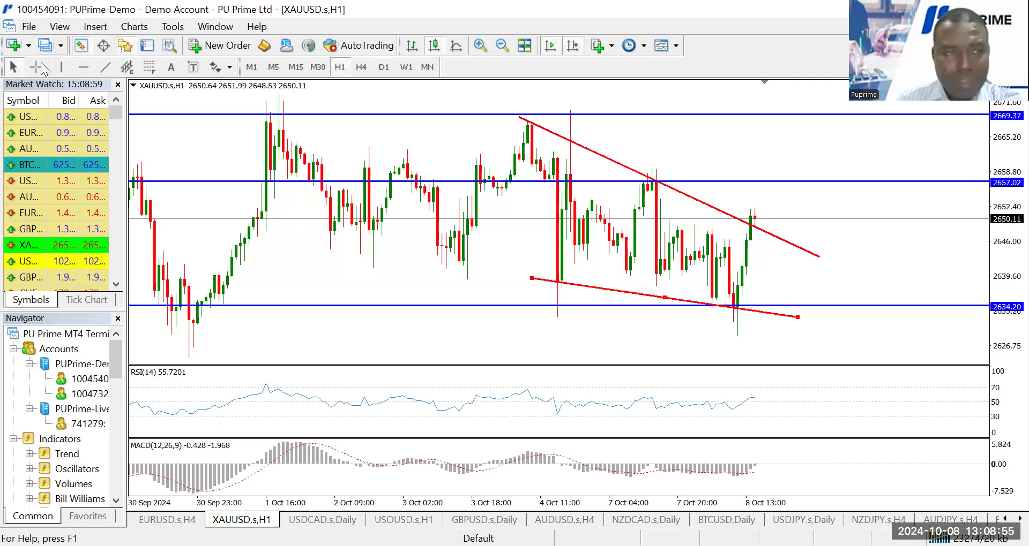
pyautogui.middleClick(758, 215)
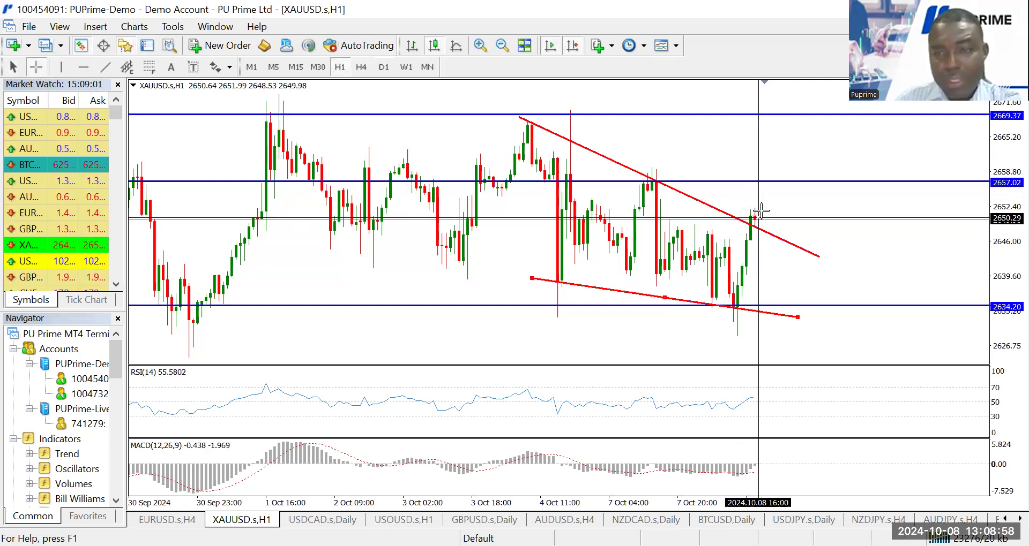
pyautogui.moveTo(761, 216); pyautogui.dragTo(766, 187)
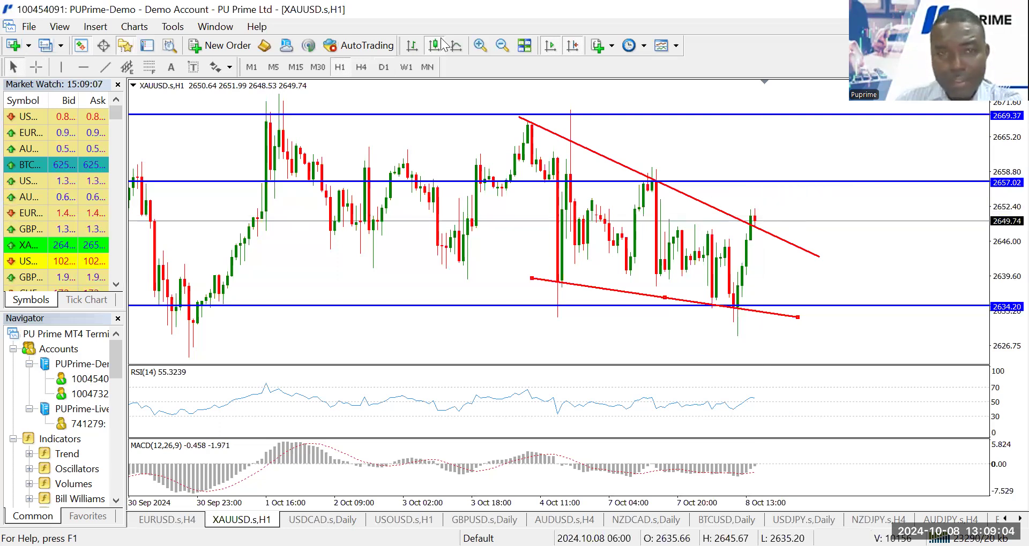
# Circle the latest one-hour XAUUSD candles at the break of the falling trendline, and clear the circle
pyautogui.click(480, 46)
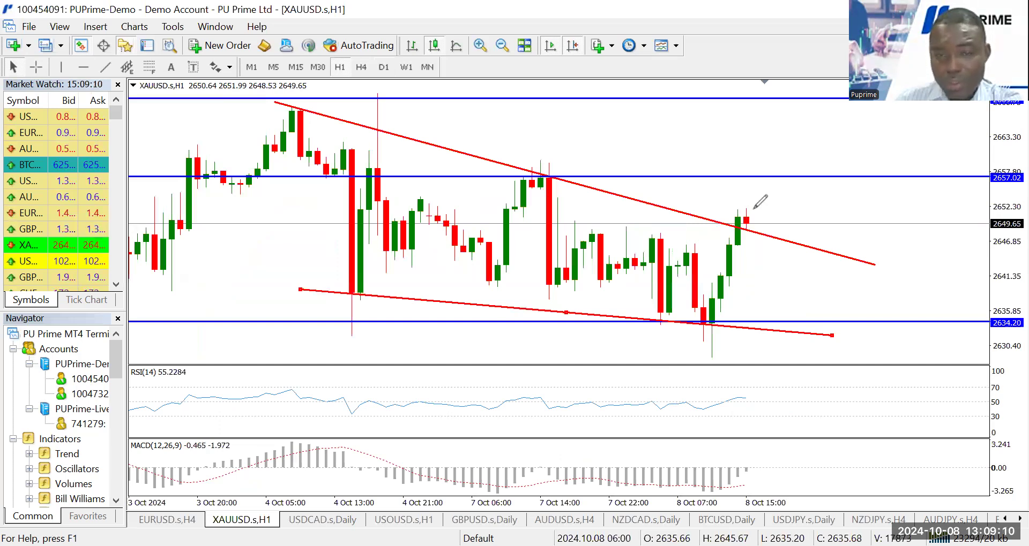
pyautogui.moveTo(749, 207); pyautogui.dragTo(751, 210)
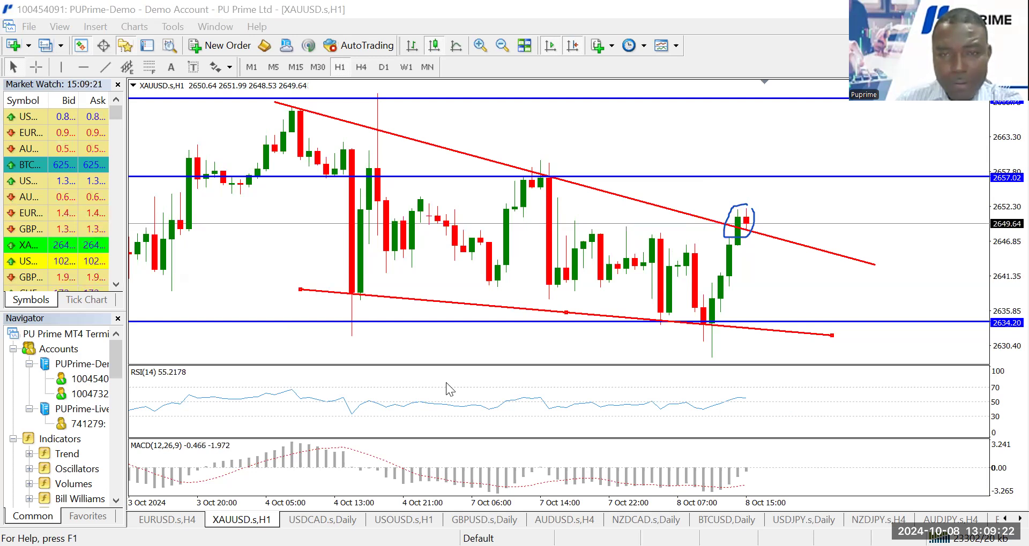
pyautogui.hotkey('ctrl', 'z')
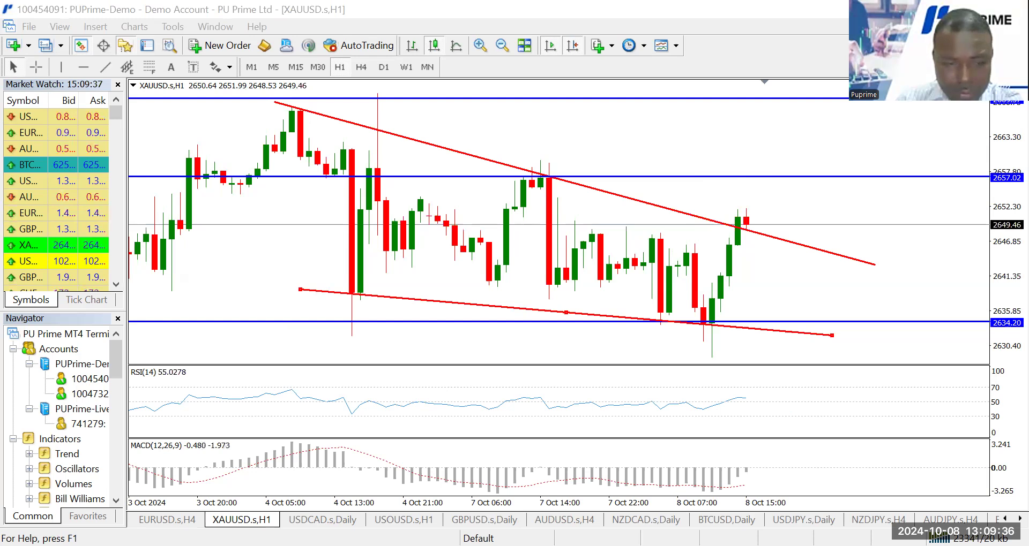
# Open the EURCHF chart on the four-hour timeframe and remove its two rising red trendlines and the grey horizontal zone
pyautogui.click(1004, 519)
pyautogui.click(1019, 519)
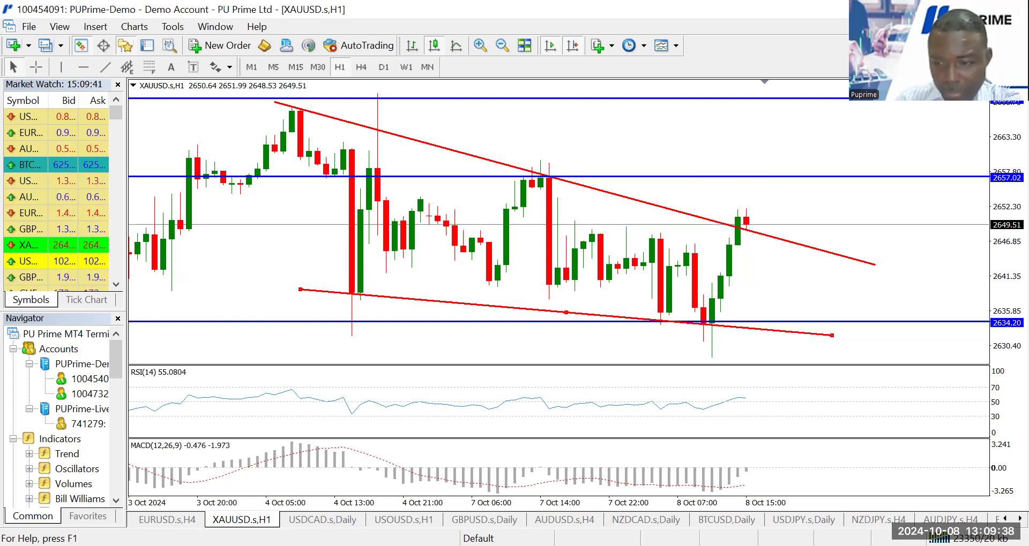
pyautogui.click(1019, 519)
pyautogui.click(1020, 518)
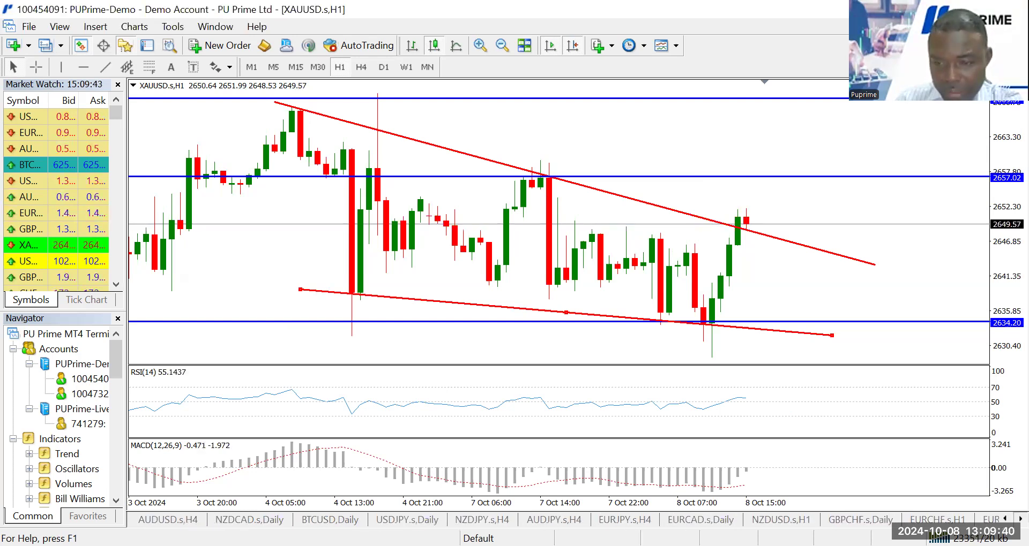
pyautogui.click(937, 520)
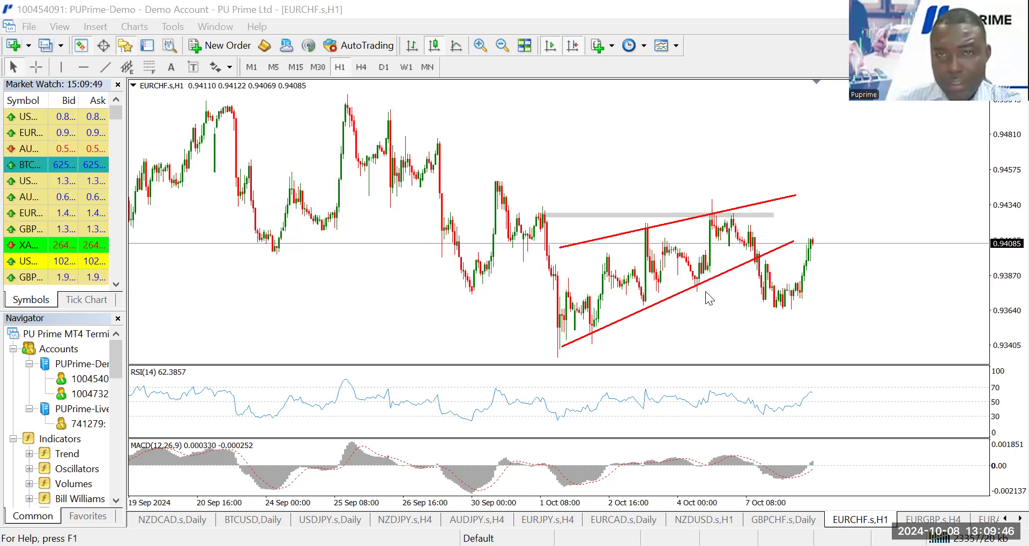
pyautogui.click(370, 68)
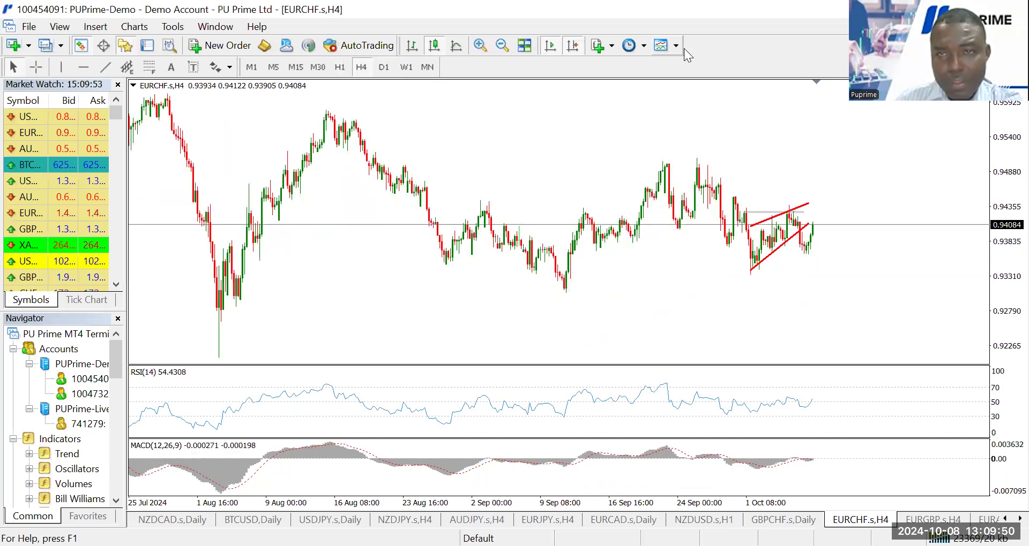
pyautogui.click(755, 293)
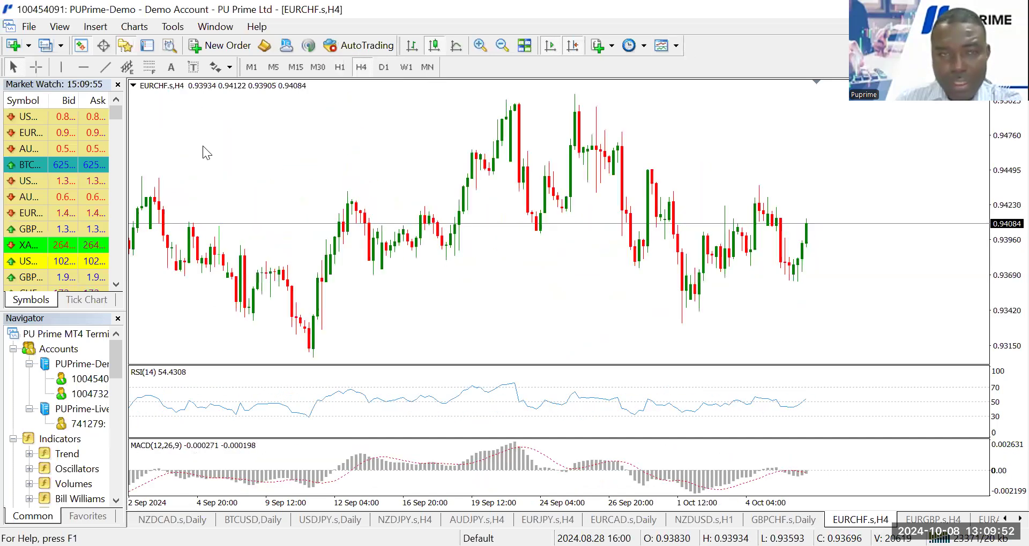
# Draw a falling trendline on the four-hour EURCHF chart from the late-September high across the October highs, extending it past the latest candle
pyautogui.click(105, 67)
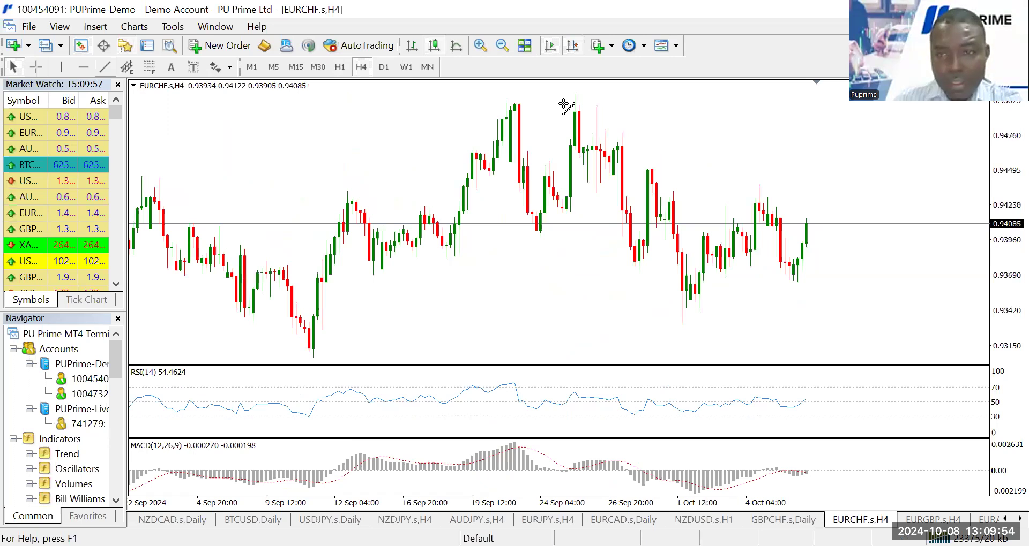
pyautogui.moveTo(566, 102); pyautogui.dragTo(788, 182)
pyautogui.moveTo(820, 224); pyautogui.dragTo(866, 253)
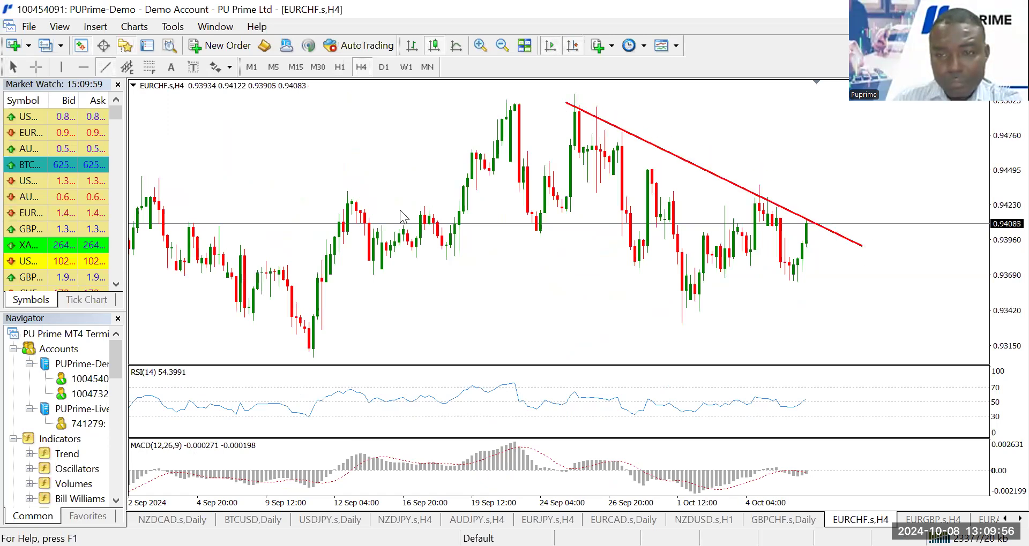
# Draw a rising trendline under the October lows, extending it back to the earlier candles and forward to the end of the falling trendline
pyautogui.click(105, 67)
pyautogui.moveTo(626, 322); pyautogui.dragTo(712, 293)
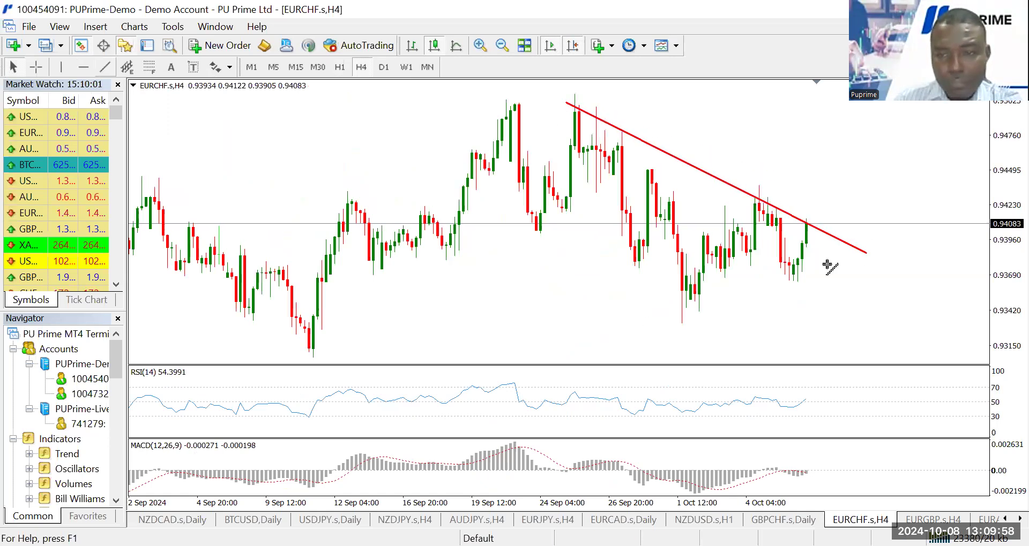
pyautogui.moveTo(862, 252); pyautogui.dragTo(873, 248)
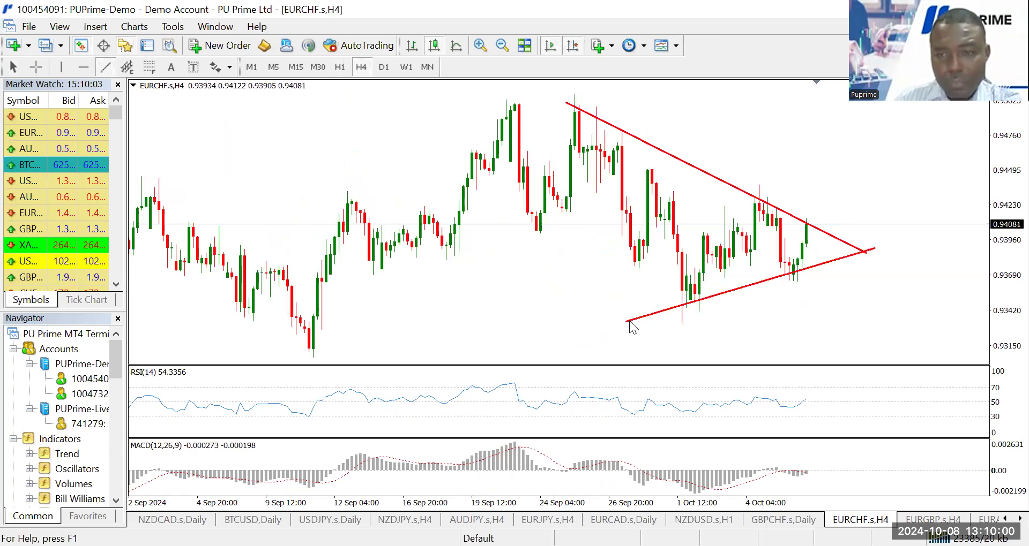
pyautogui.moveTo(622, 328); pyautogui.dragTo(583, 330)
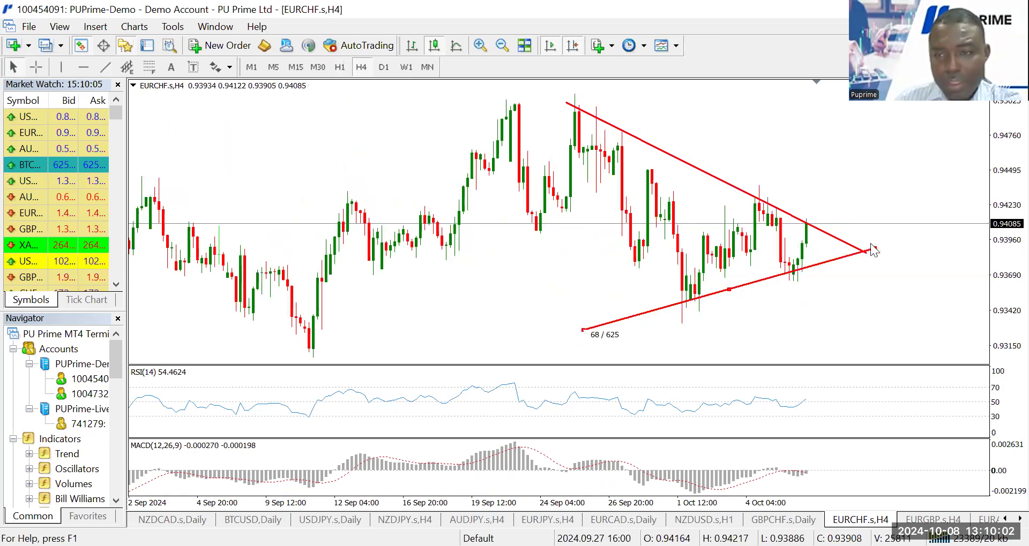
pyautogui.moveTo(874, 248); pyautogui.dragTo(866, 255)
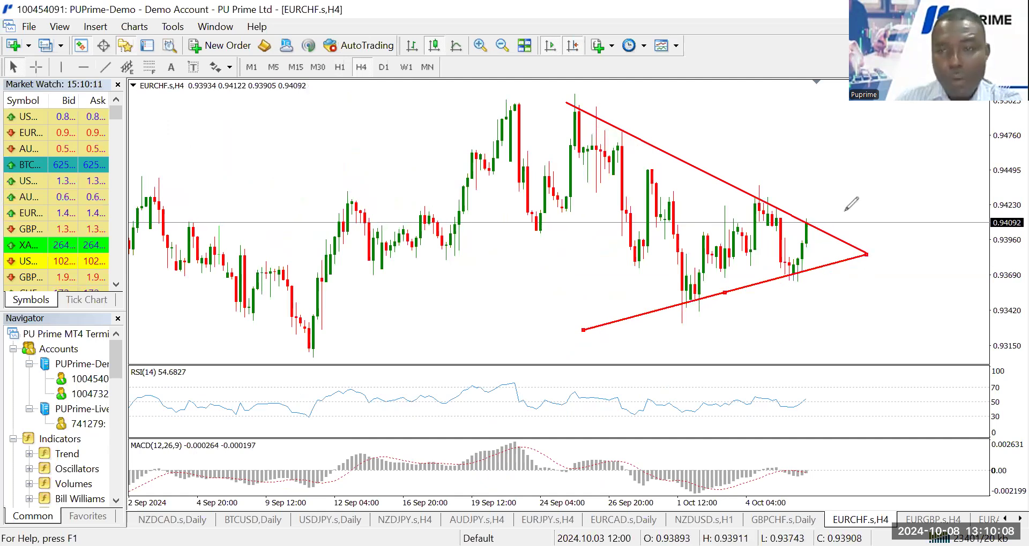
# Sketch an upward breakout arrow above the falling trendline and a downward arrow breaking below the rising trendline
pyautogui.click(806, 223)
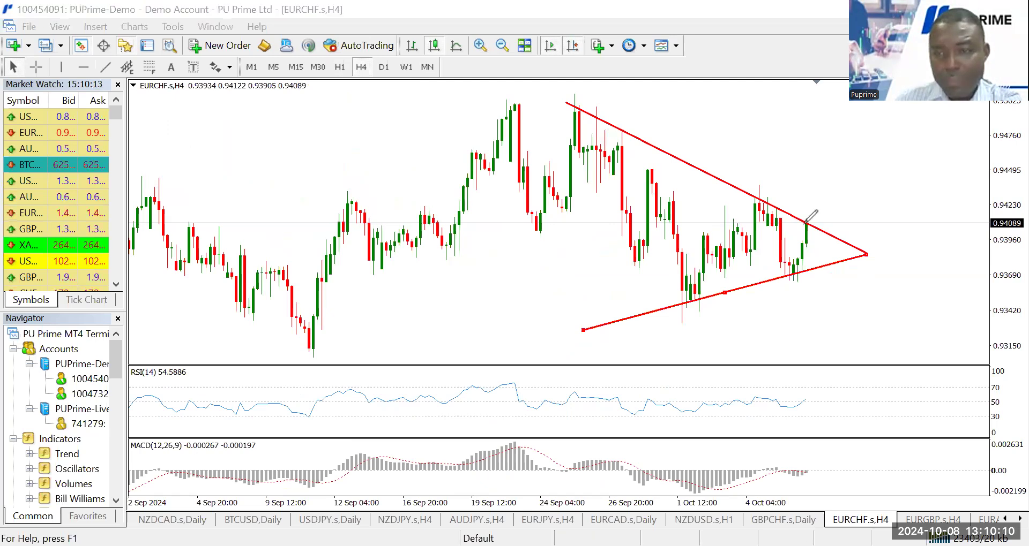
pyautogui.moveTo(802, 214); pyautogui.dragTo(814, 216)
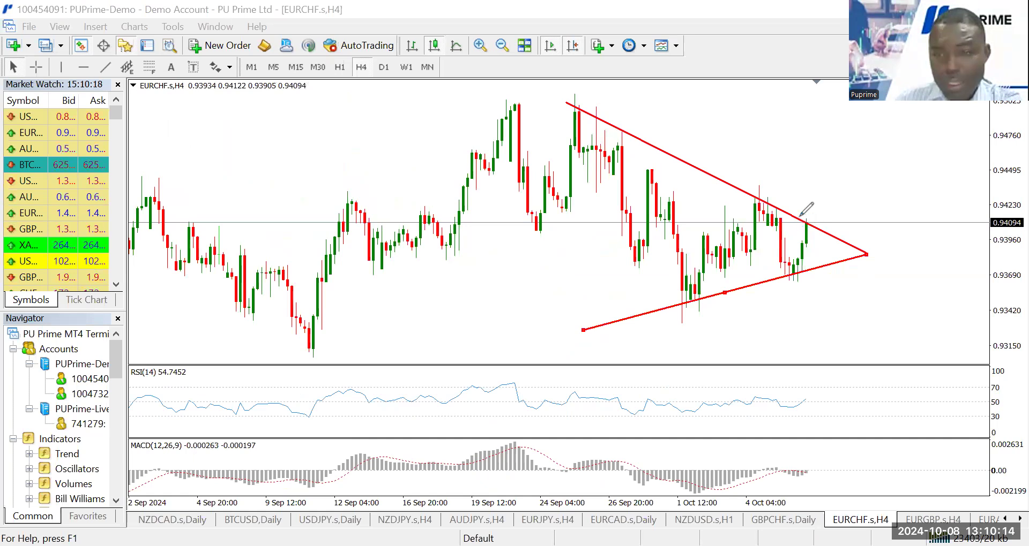
pyautogui.moveTo(799, 216)
pyautogui.mouseDown()
pyautogui.moveTo(824, 216)
pyautogui.moveTo(828, 134)
pyautogui.mouseUp()
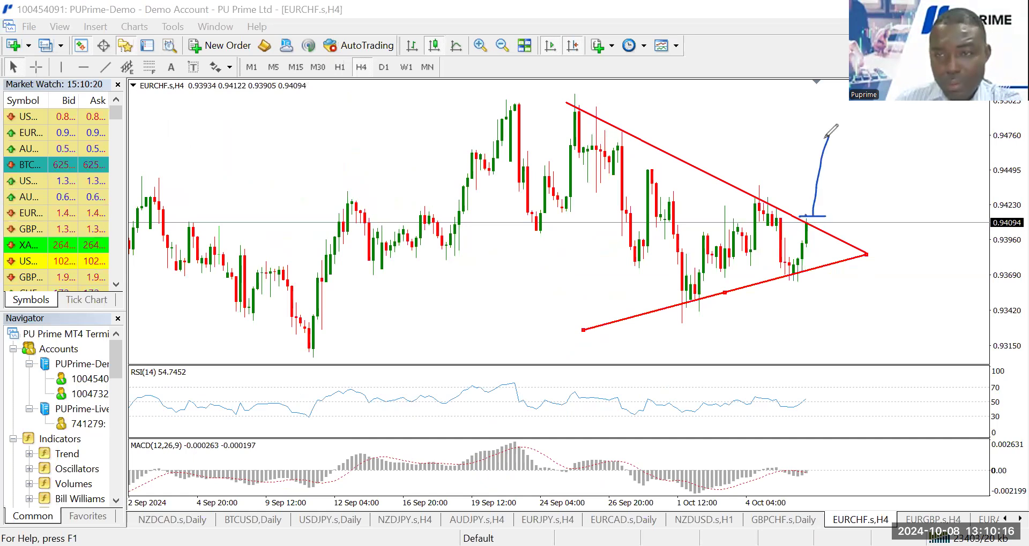
pyautogui.moveTo(807, 229)
pyautogui.mouseDown()
pyautogui.moveTo(834, 268)
pyautogui.moveTo(848, 323)
pyautogui.moveTo(863, 314)
pyautogui.mouseUp()
pyautogui.click(820, 270)
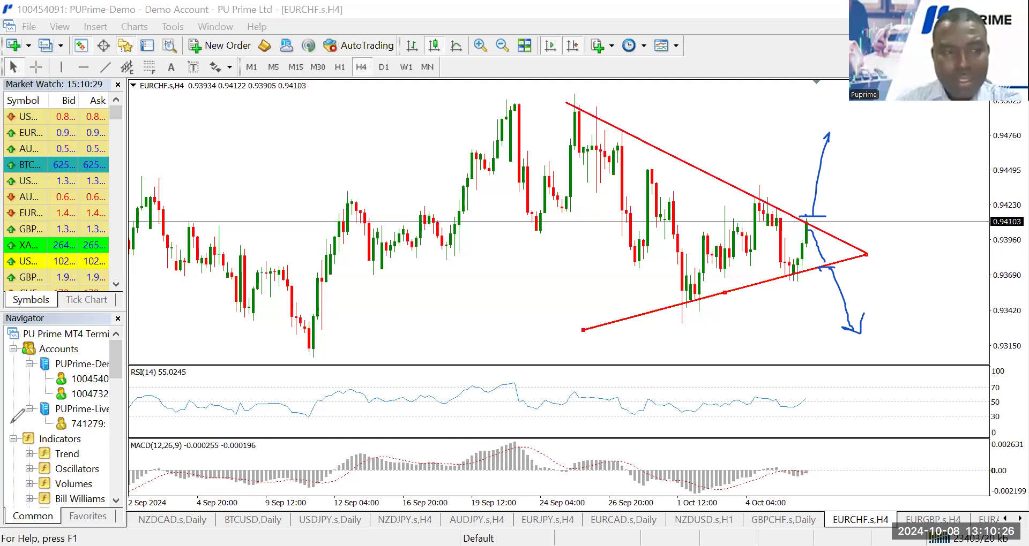
# Add a horizontal line at 0.94493 on the EURCHF chart and measure the distance from the falling trendline breakout up to it
pyautogui.click(660, 170)
pyautogui.click(36, 67)
pyautogui.moveTo(812, 216); pyautogui.dragTo(814, 172)
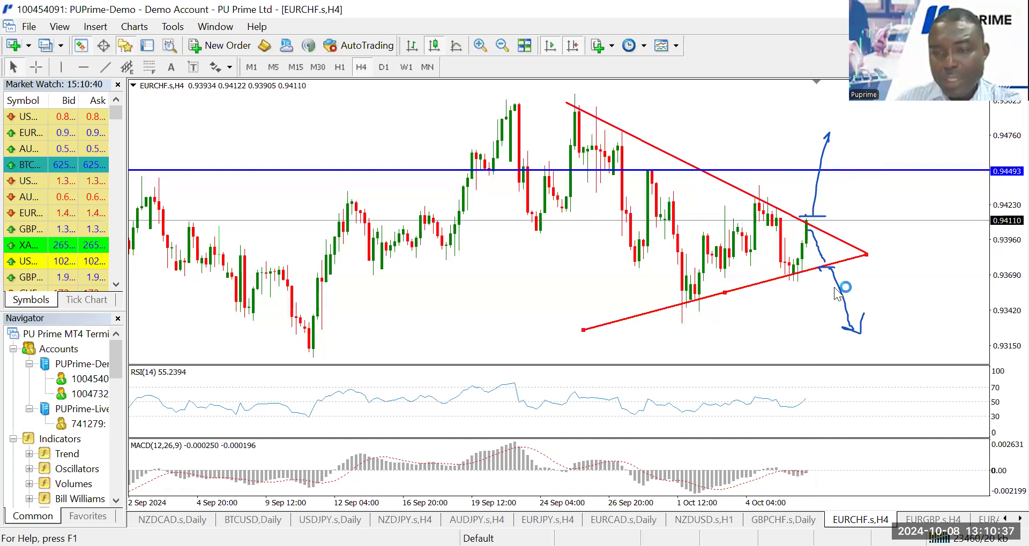
pyautogui.click(427, 231)
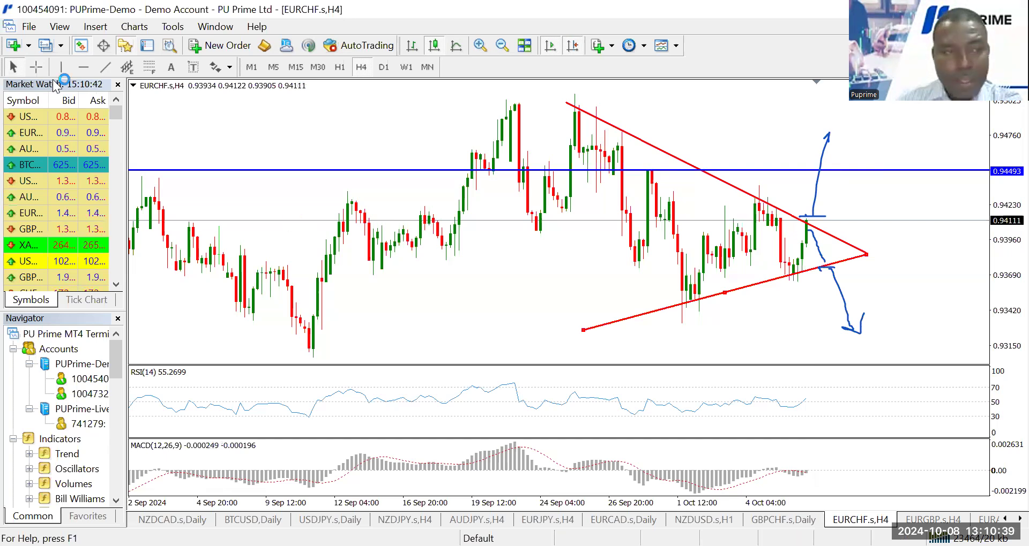
# Add a horizontal line at 0.93476 and measure the distance from the rising trendline down to it
pyautogui.click(84, 67)
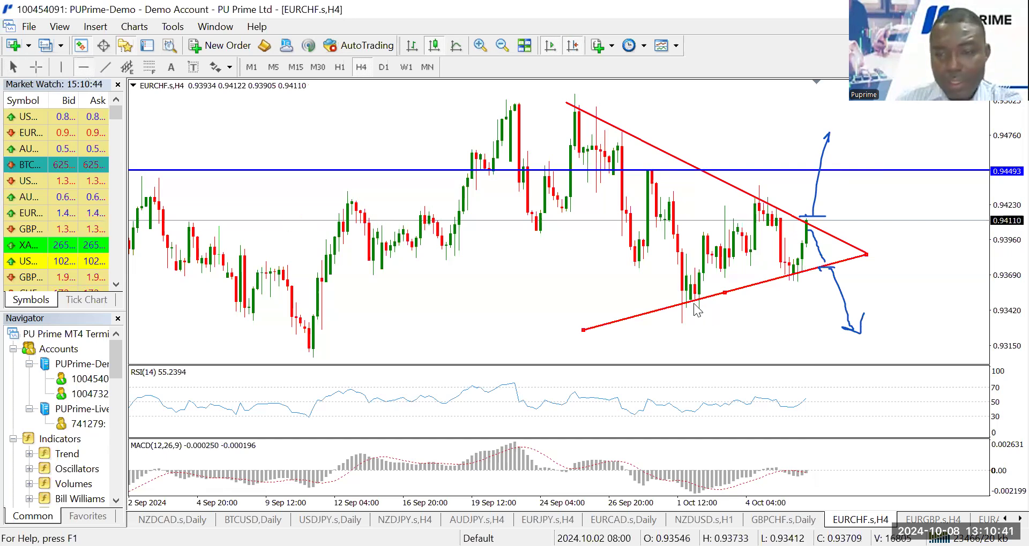
pyautogui.click(727, 304)
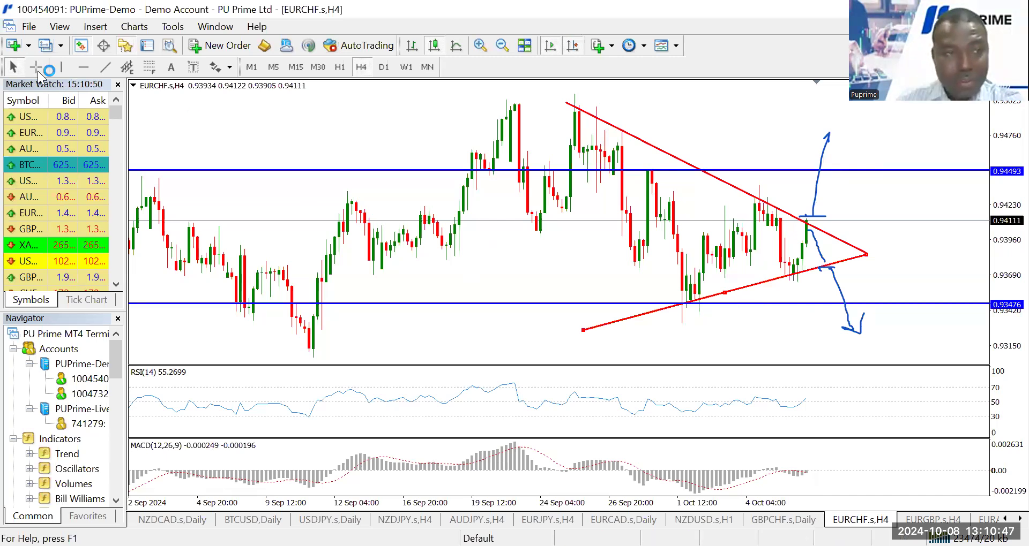
pyautogui.middleClick(862, 270)
pyautogui.moveTo(828, 268); pyautogui.dragTo(841, 319)
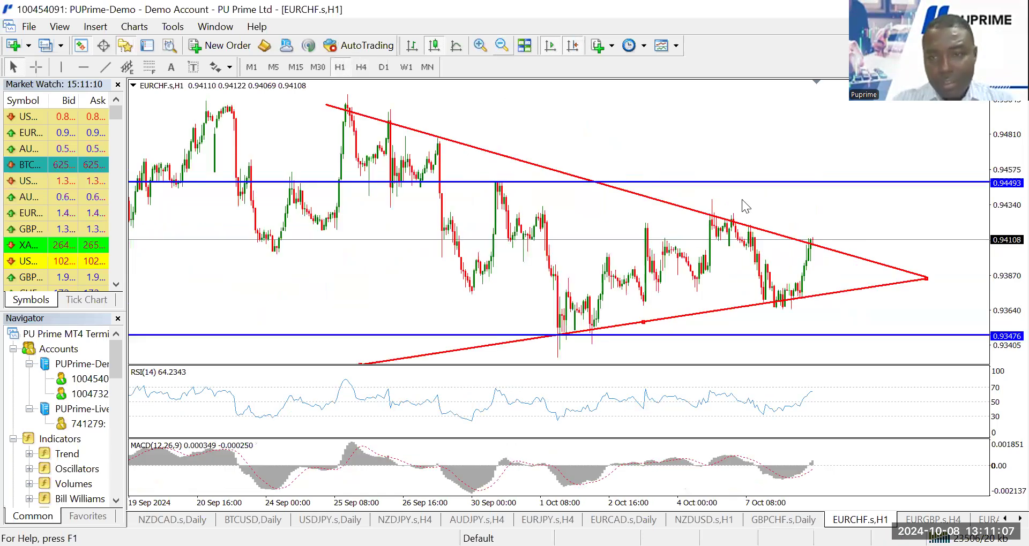
# Refit the falling and rising trendlines to the candle highs and lows on the one-hour EURCHF chart
pyautogui.doubleClick(726, 221)
pyautogui.moveTo(726, 220); pyautogui.dragTo(731, 176)
pyautogui.moveTo(594, 172); pyautogui.dragTo(632, 186)
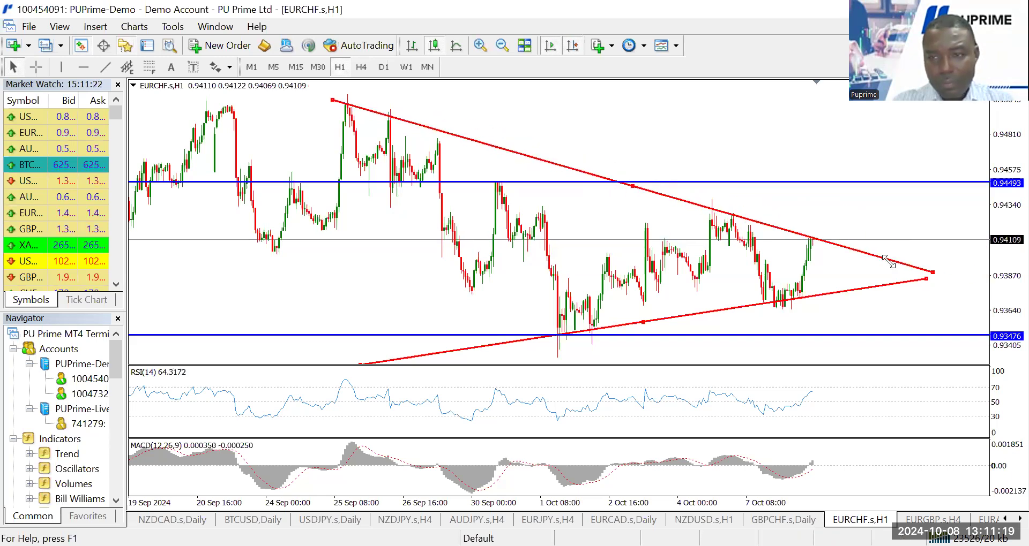
pyautogui.moveTo(932, 273); pyautogui.dragTo(893, 265)
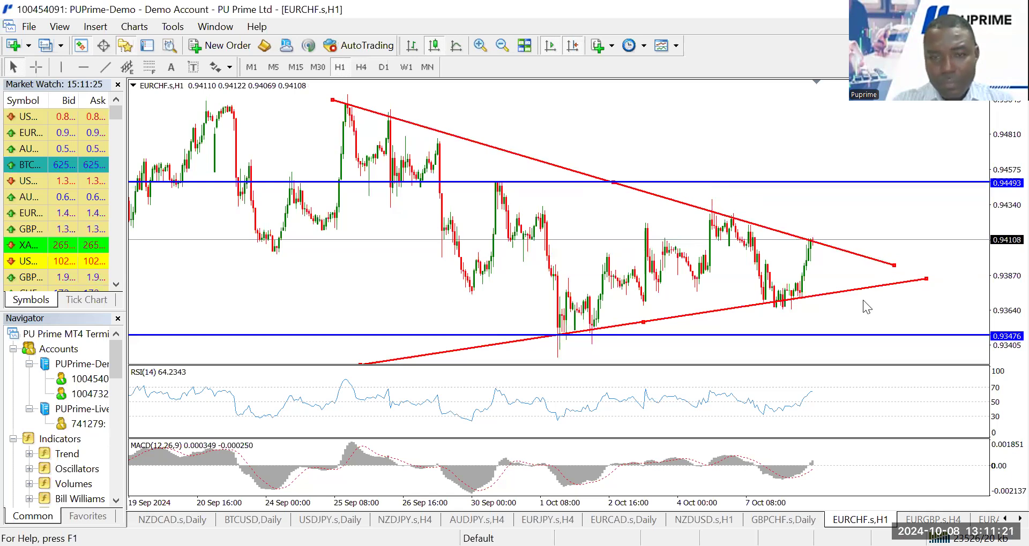
pyautogui.moveTo(441, 354); pyautogui.dragTo(469, 359)
pyautogui.moveTo(926, 279)
pyautogui.mouseDown()
pyautogui.moveTo(912, 282)
pyautogui.moveTo(932, 280)
pyautogui.mouseUp()
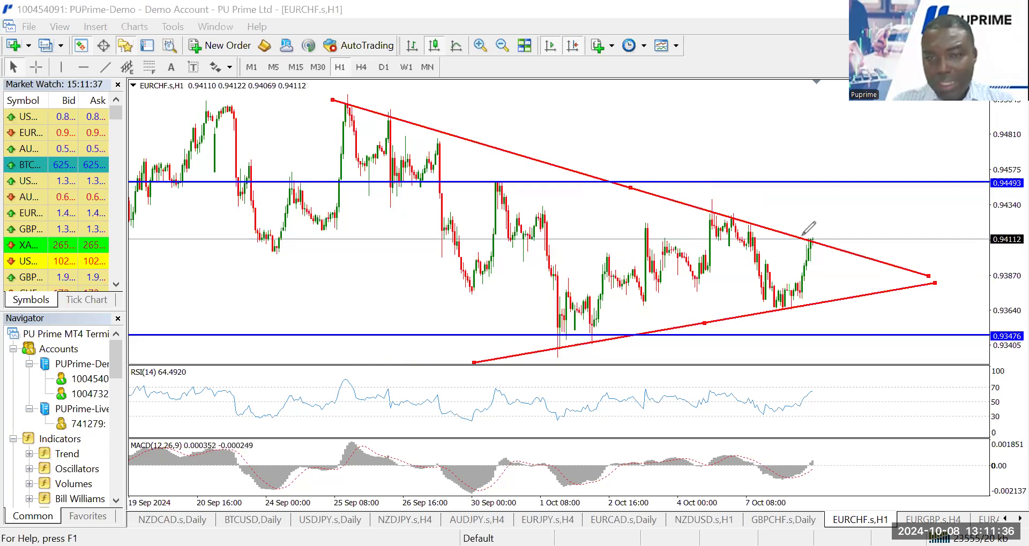
# Sketch an upward arrow from the falling trendline breakout to the 0.94493 line, and clear the sketch
pyautogui.moveTo(808, 233)
pyautogui.mouseDown()
pyautogui.moveTo(805, 187)
pyautogui.moveTo(815, 191)
pyautogui.mouseUp()
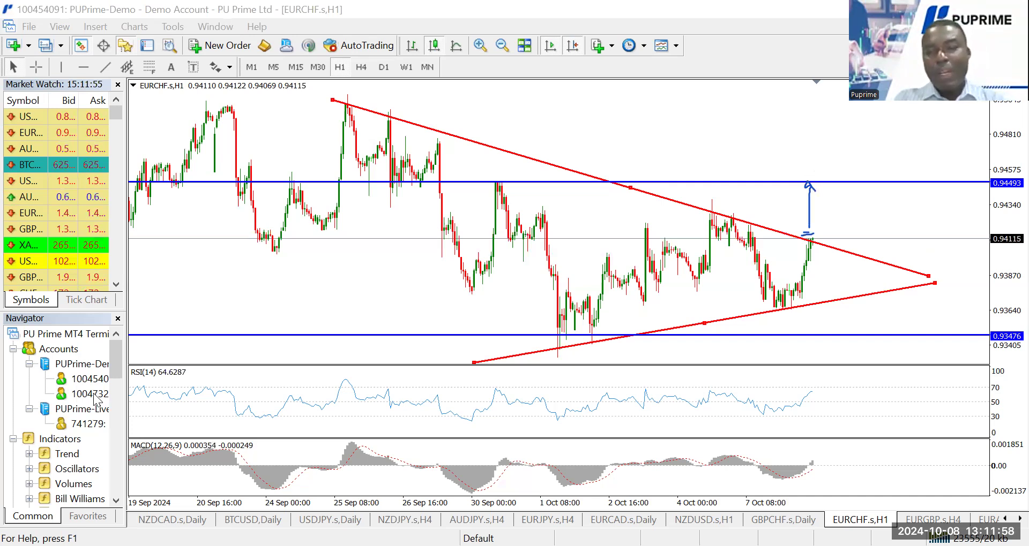
pyautogui.press('Escape')
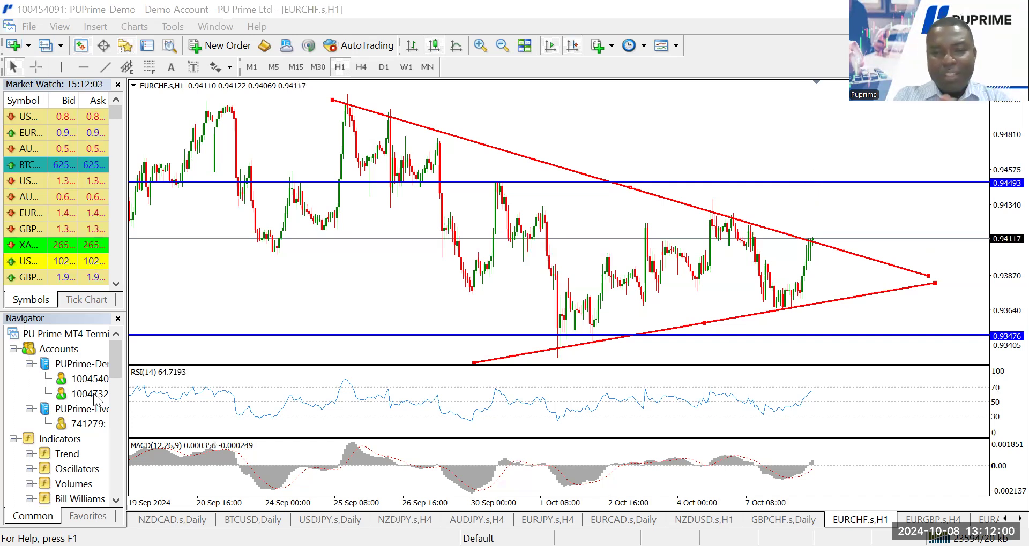